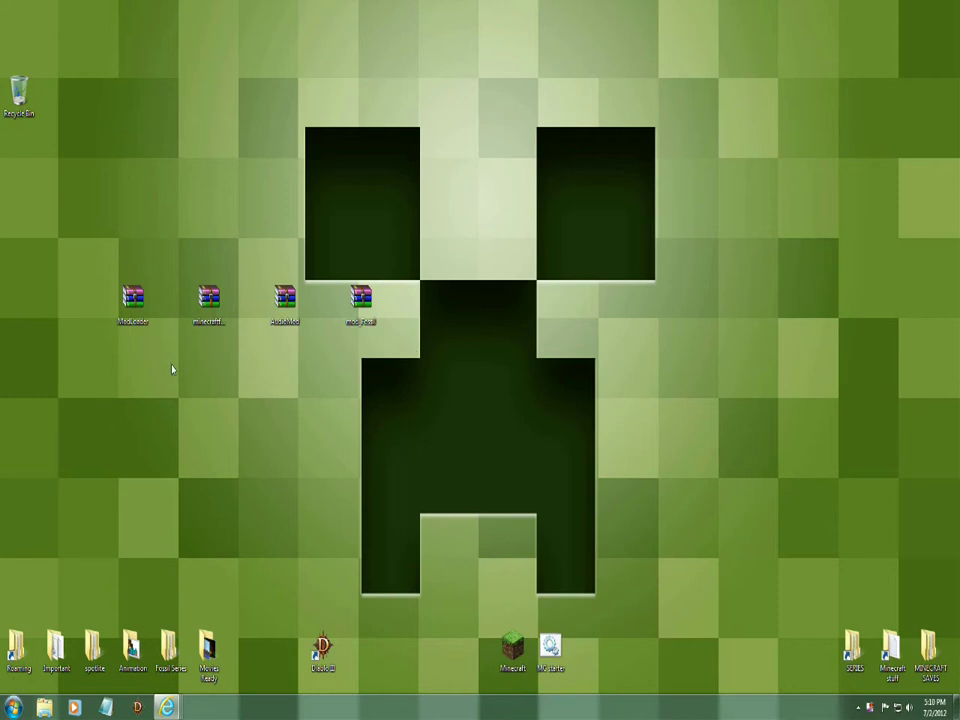
pyautogui.moveTo(100, 367); pyautogui.dragTo(391, 272)
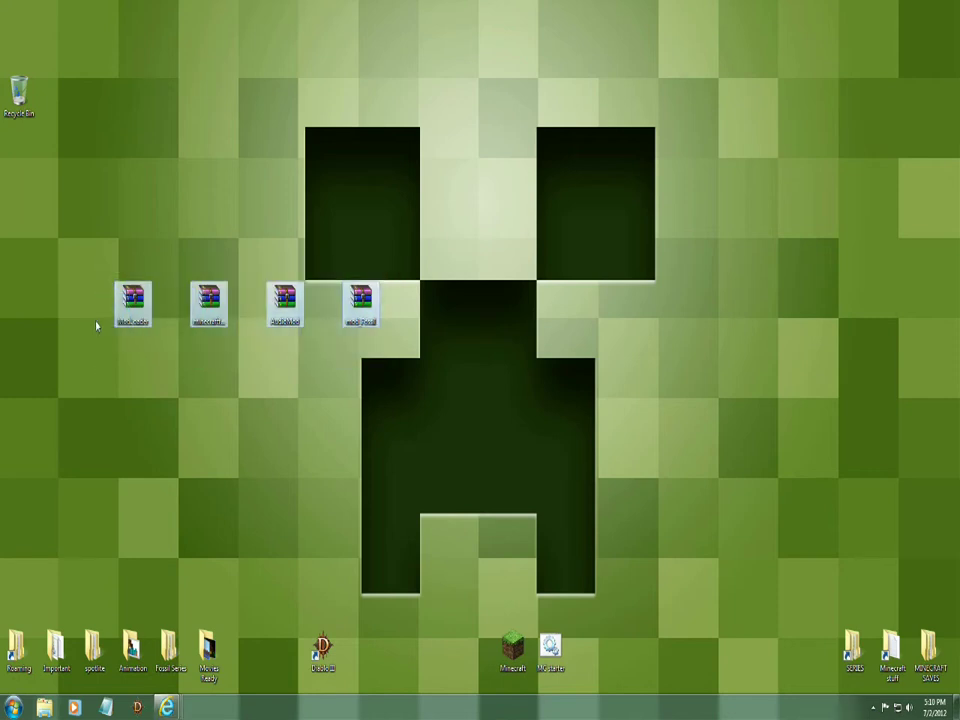
pyautogui.moveTo(129, 340); pyautogui.dragTo(191, 336)
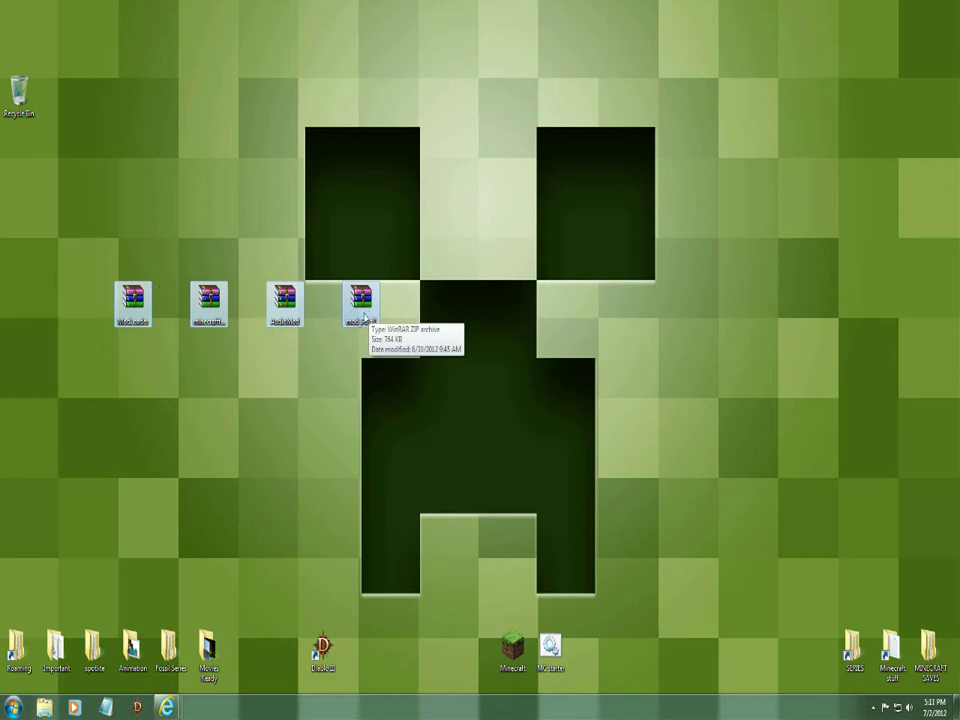
# Switch to the Internet Explorer window with Risugami's Mods forum topic and find the ModLoader 1.2.5 download links.
pyautogui.moveTo(166, 708)
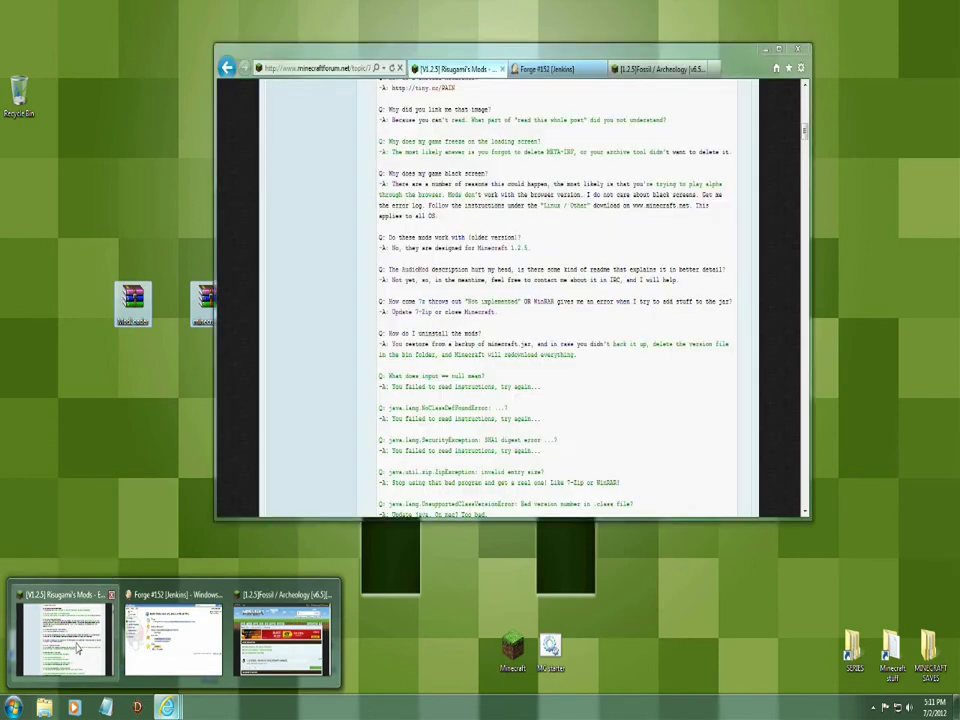
pyautogui.click(62, 635)
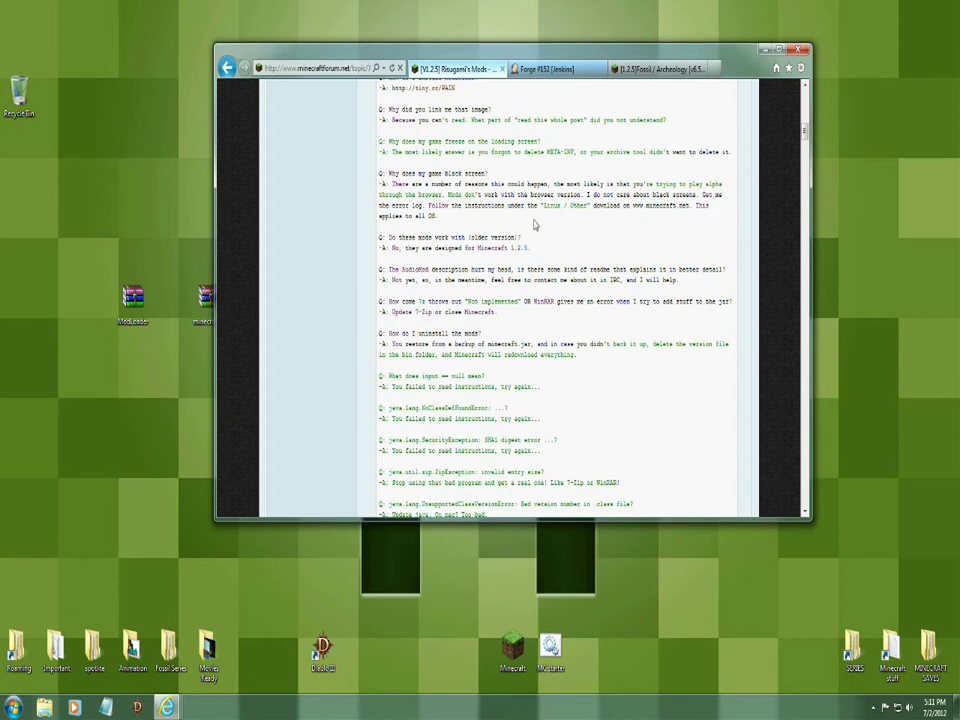
pyautogui.scroll(15, 533, 225)
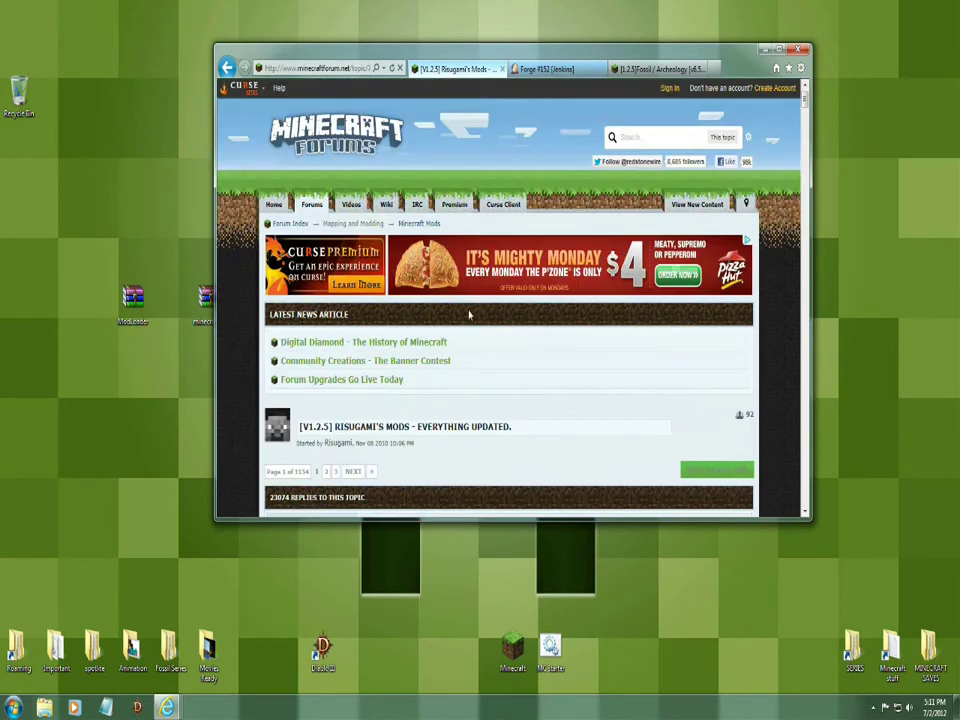
pyautogui.scroll(-1, 469, 315)
pyautogui.scroll(-20, 475, 374)
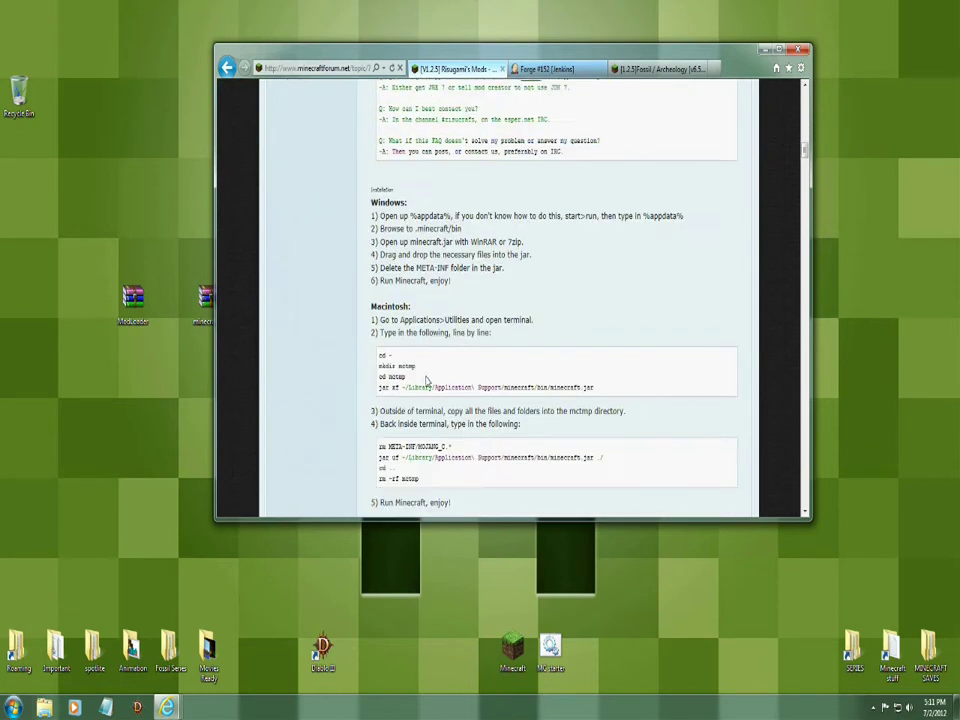
pyautogui.scroll(-4, 440, 378)
pyautogui.scroll(-1, 377, 396)
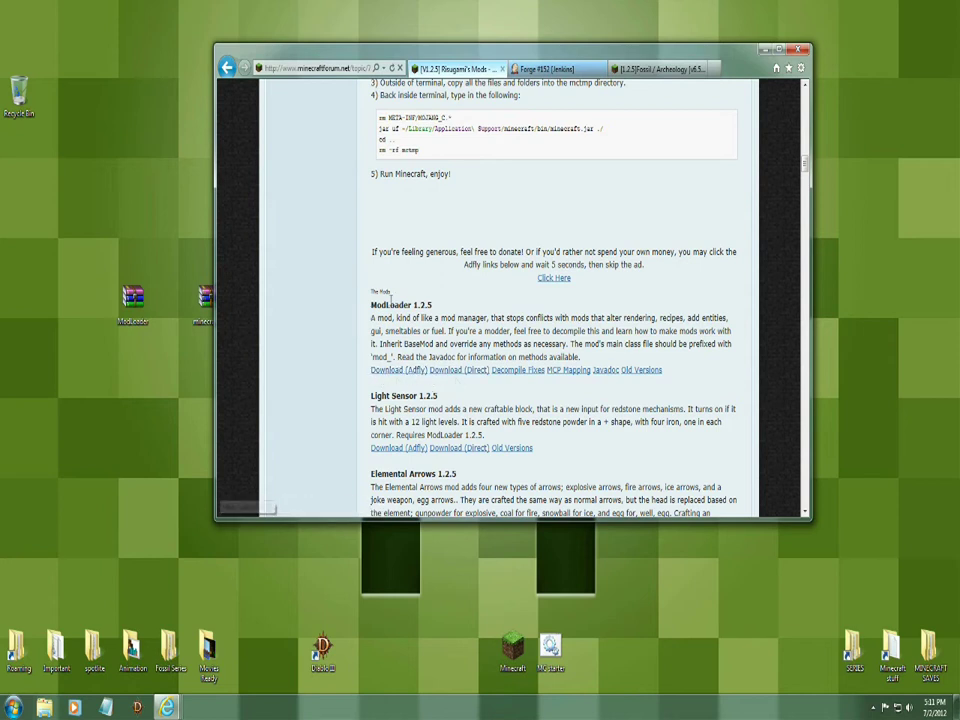
pyautogui.scroll(-1, 356, 411)
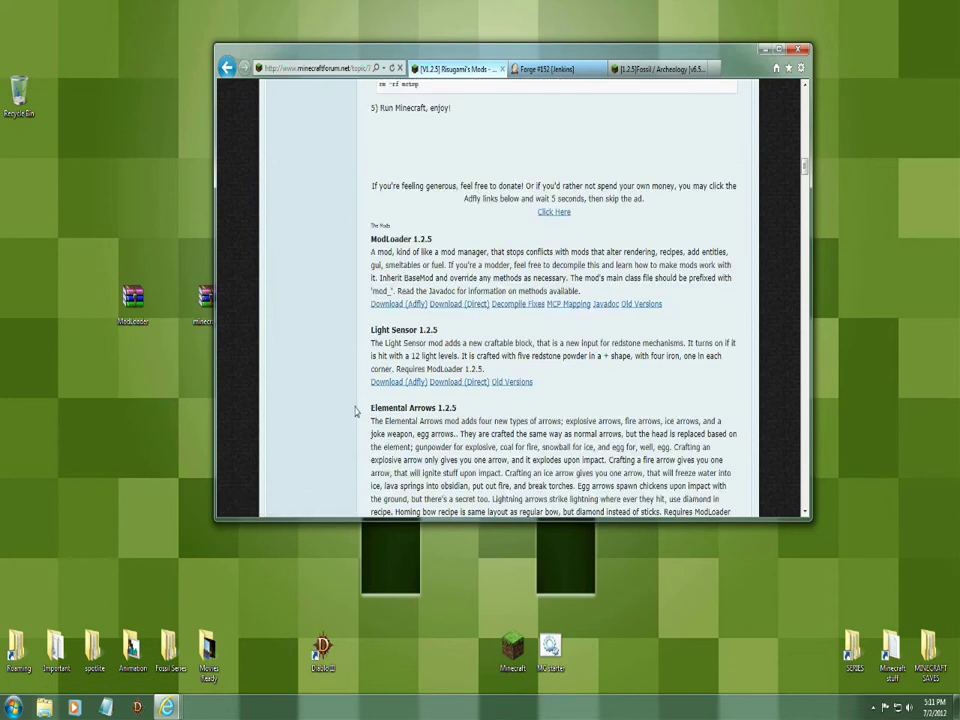
pyautogui.scroll(-1, 356, 411)
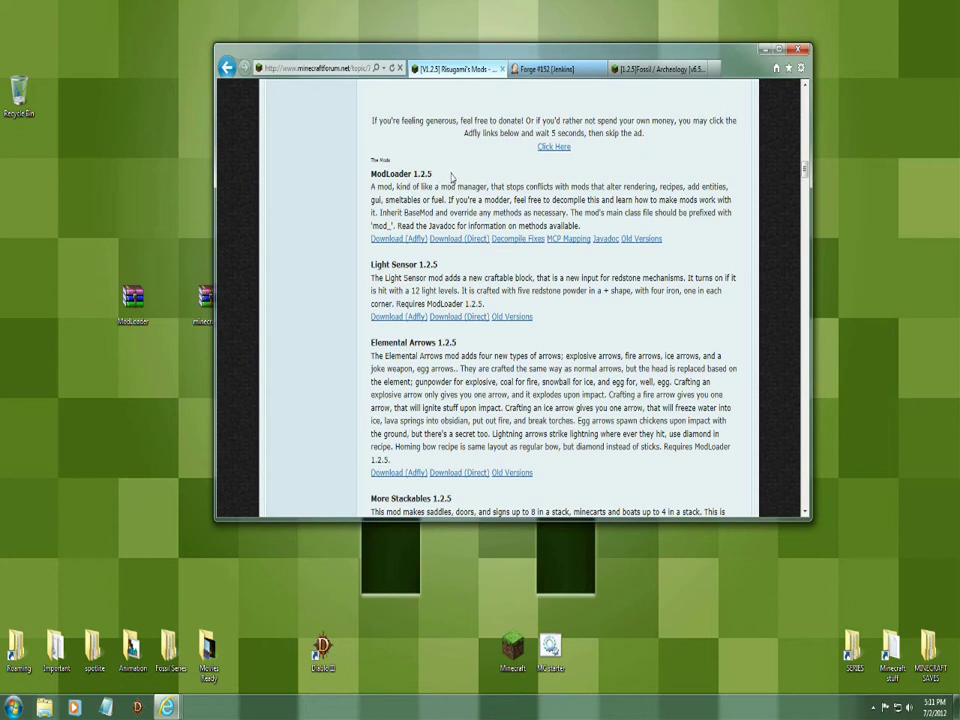
# Find the AudioMod 1.2.5 download links further along in the mod list, then return to the ModLoader entry.
pyautogui.scroll(-5, 360, 300)
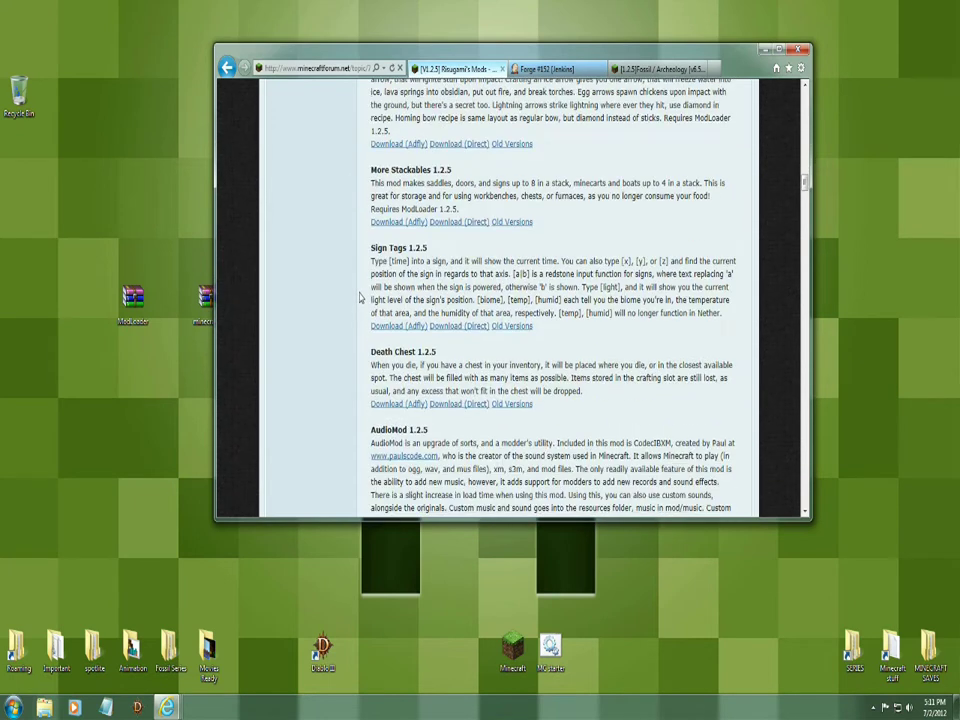
pyautogui.scroll(-1, 360, 297)
pyautogui.scroll(-1, 360, 297)
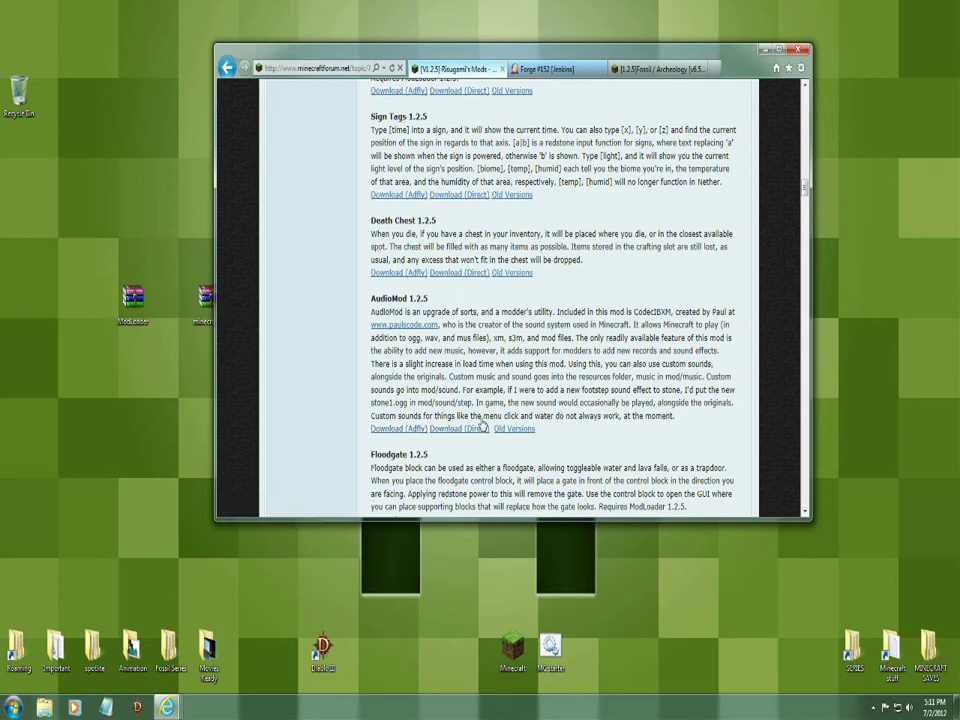
pyautogui.scroll(3, 465, 303)
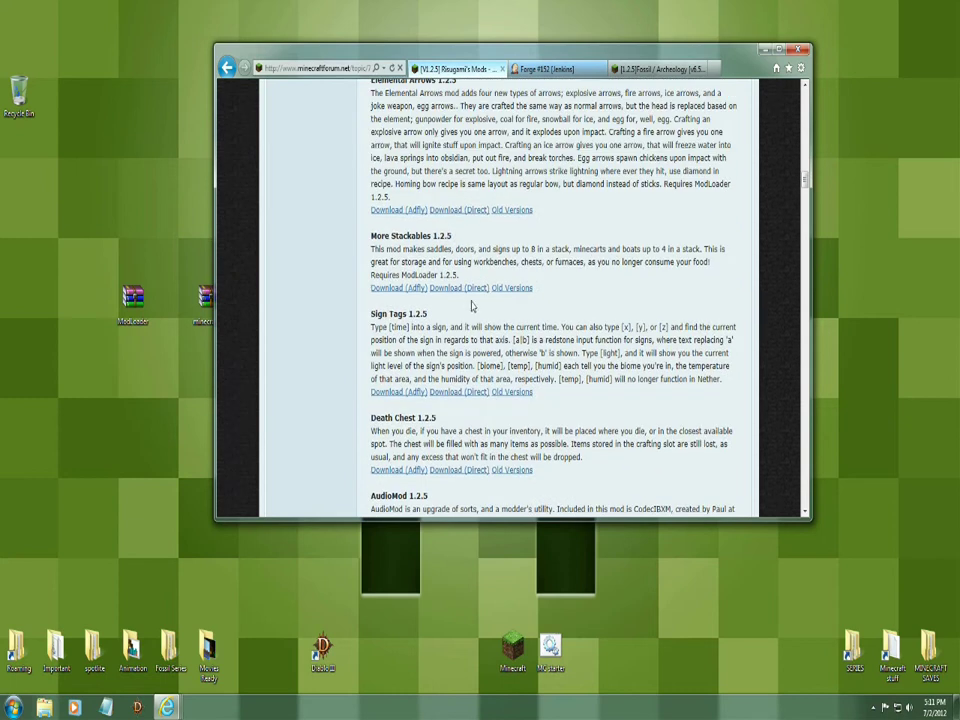
pyautogui.scroll(4, 590, 160)
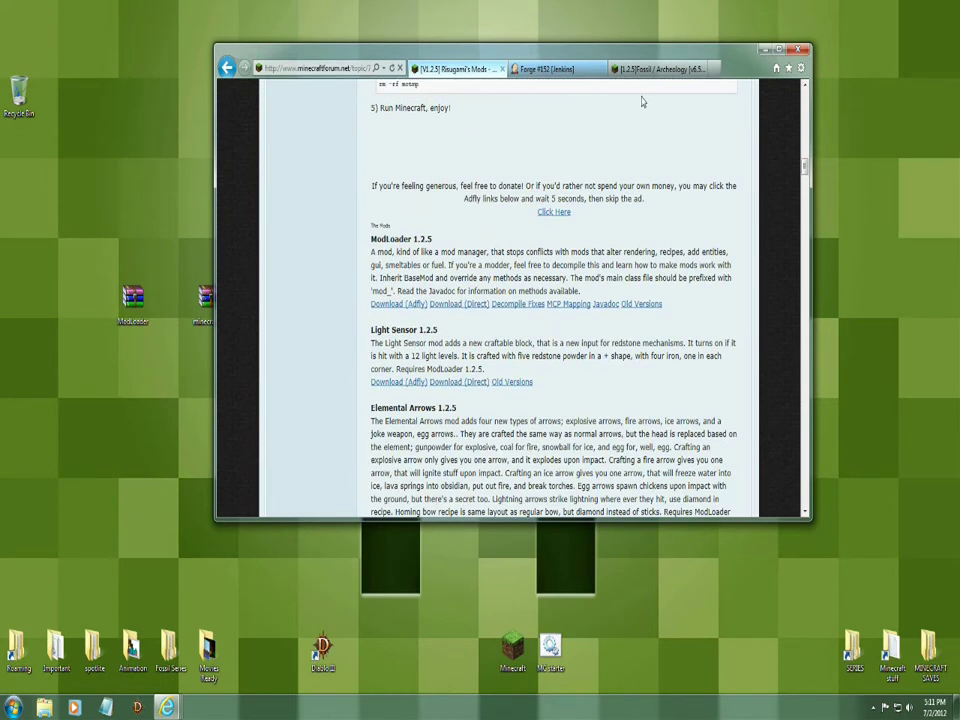
# Read the Installation section of the Fossil / Archeology forum topic and check the Forge #152 build page.
pyautogui.click(655, 69)
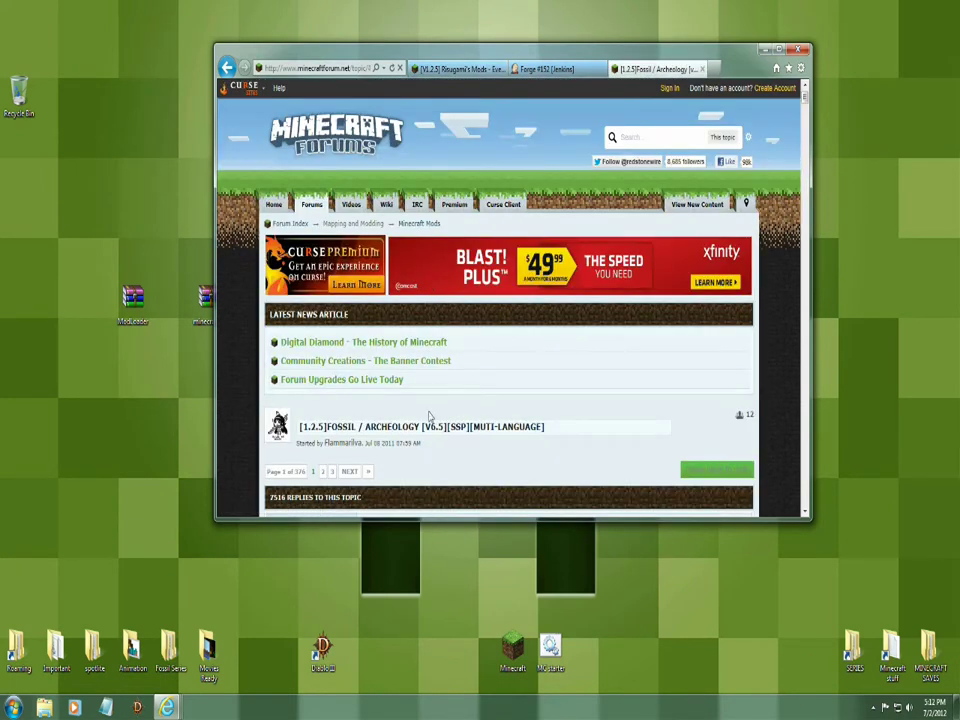
pyautogui.scroll(-3, 363, 422)
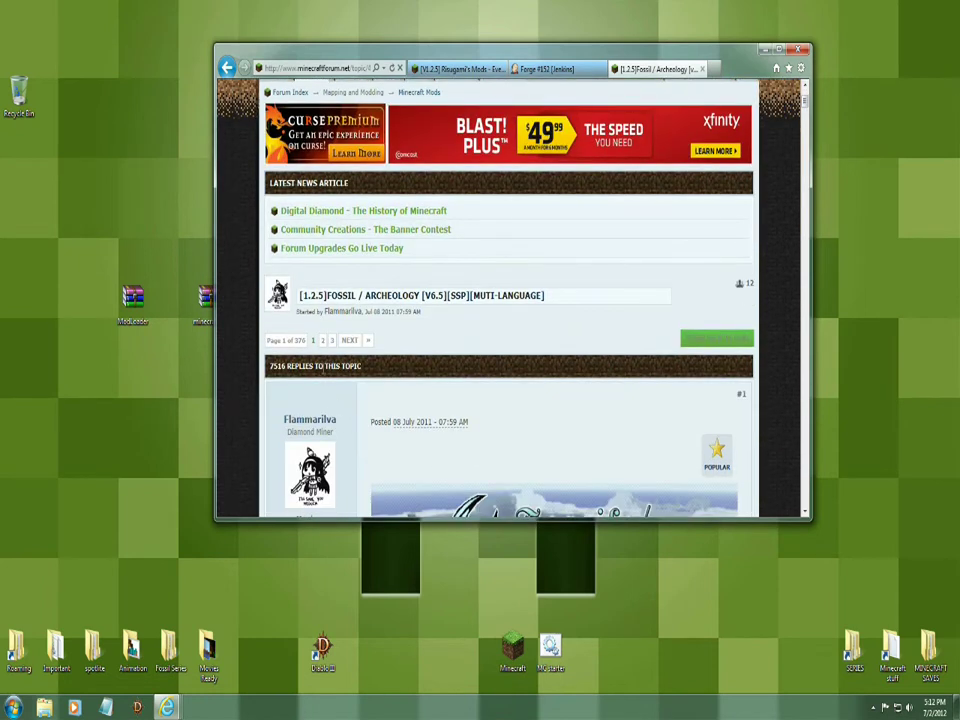
pyautogui.scroll(-6, 401, 376)
pyautogui.scroll(-5, 400, 376)
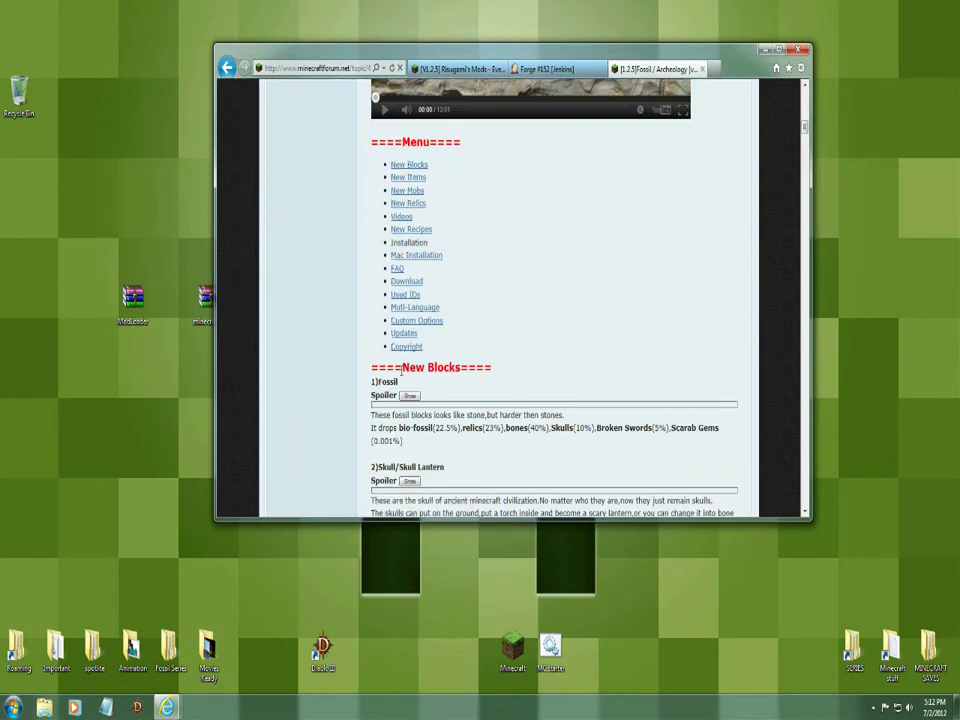
pyautogui.click(403, 245)
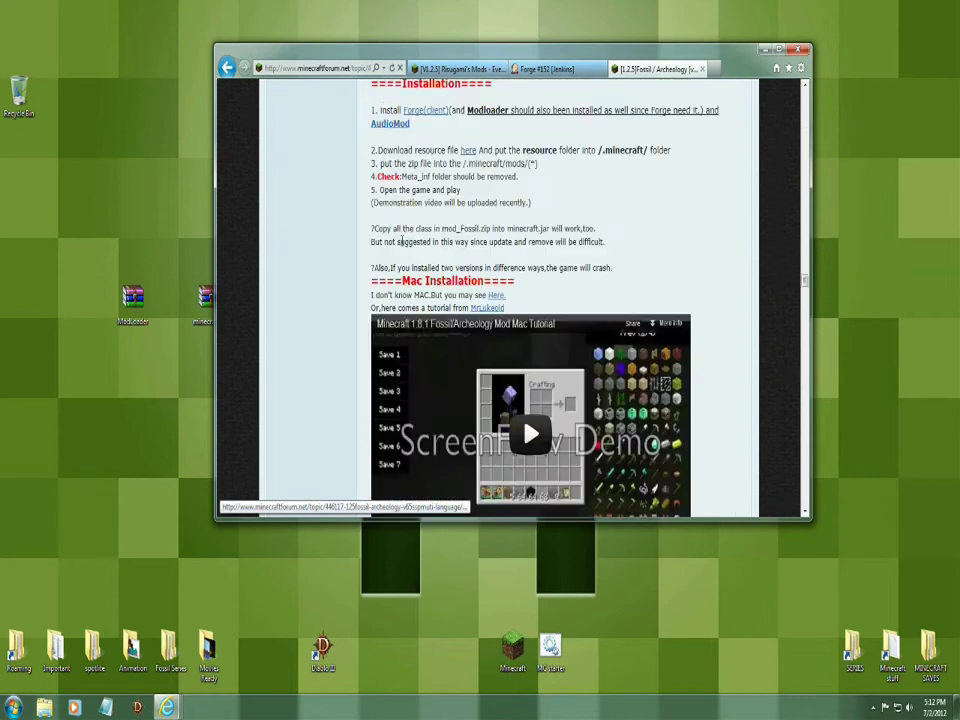
pyautogui.scroll(1, 378, 268)
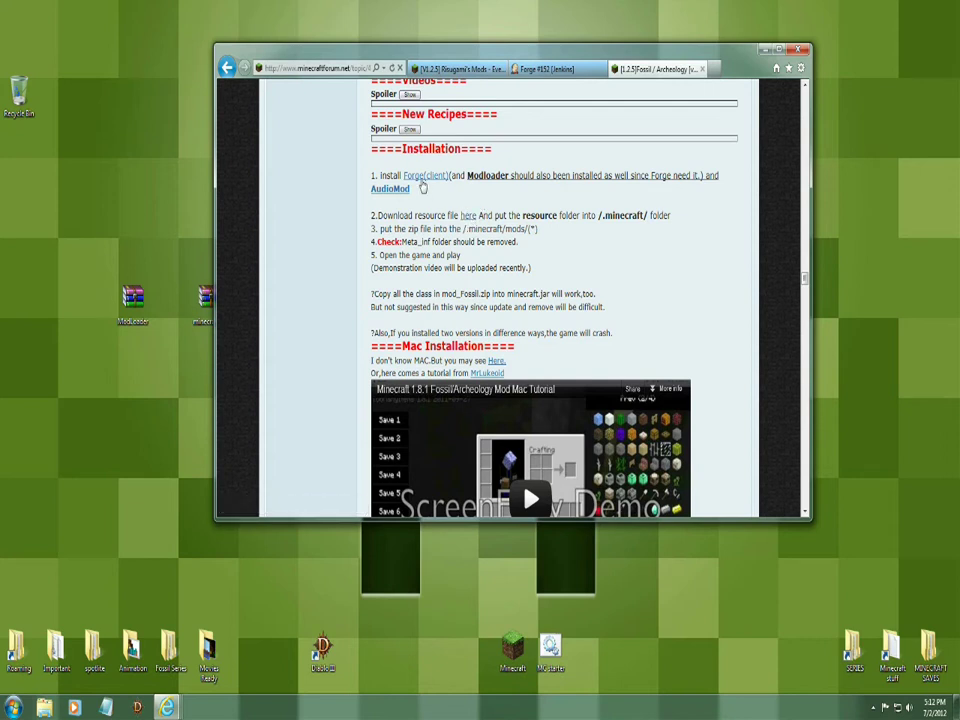
pyautogui.click(548, 69)
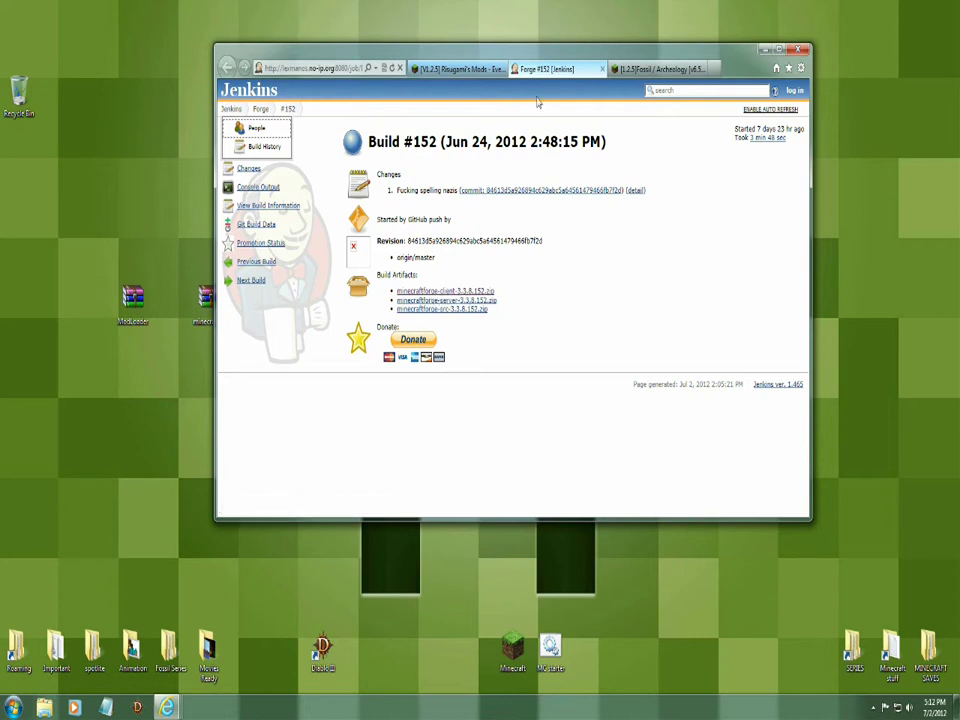
# Download resources.zip from the Fossil / Archeology installation instructions to the Desktop and close all browser tabs.
pyautogui.click(637, 72)
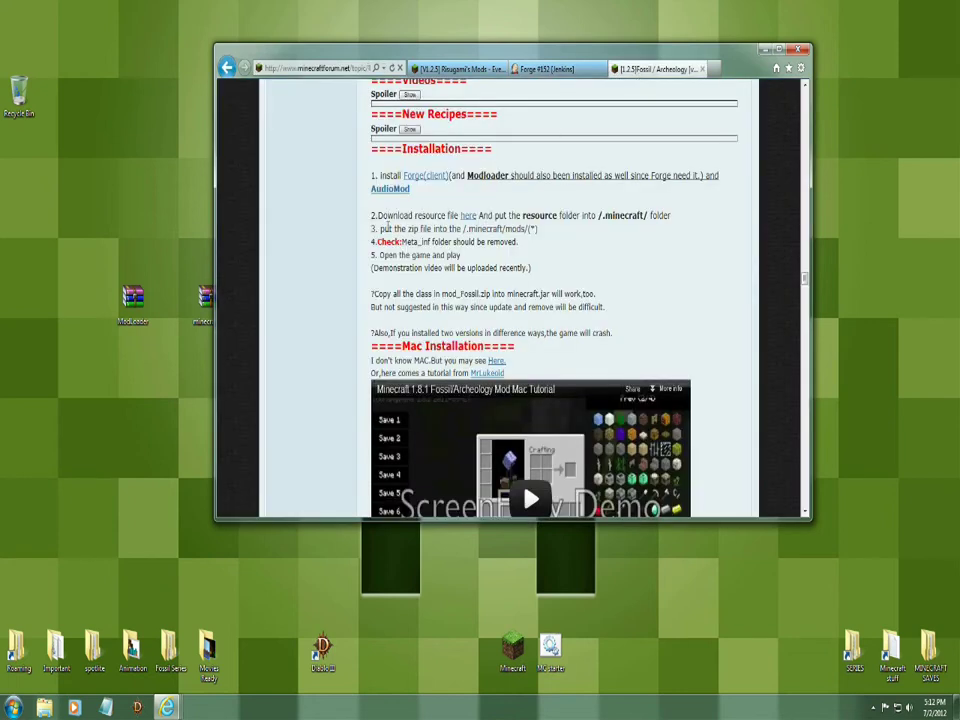
pyautogui.click(467, 216)
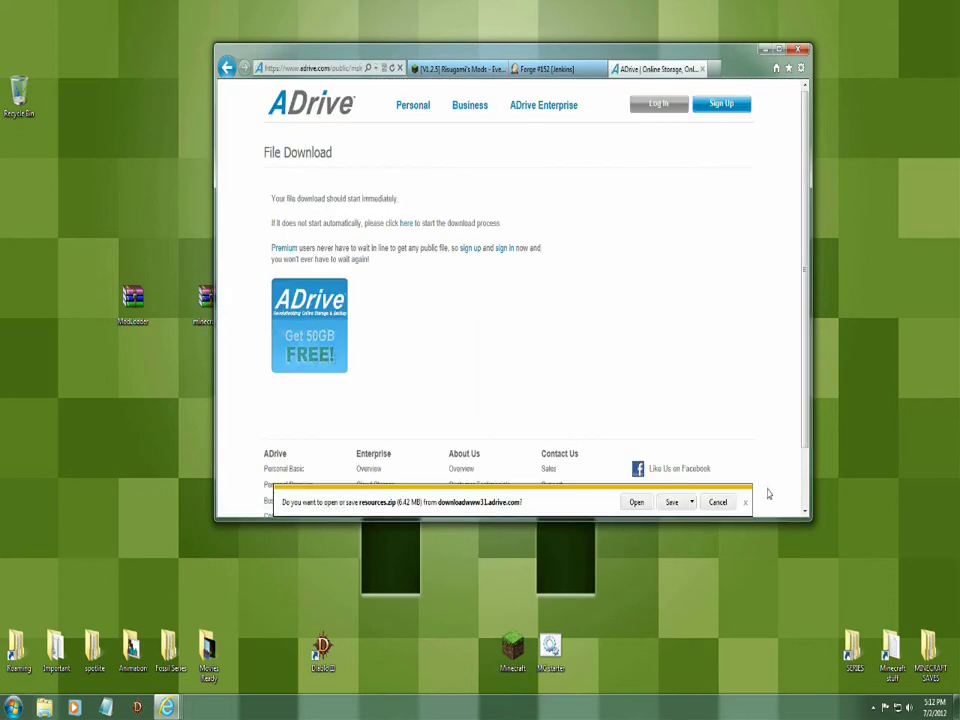
pyautogui.click(691, 503)
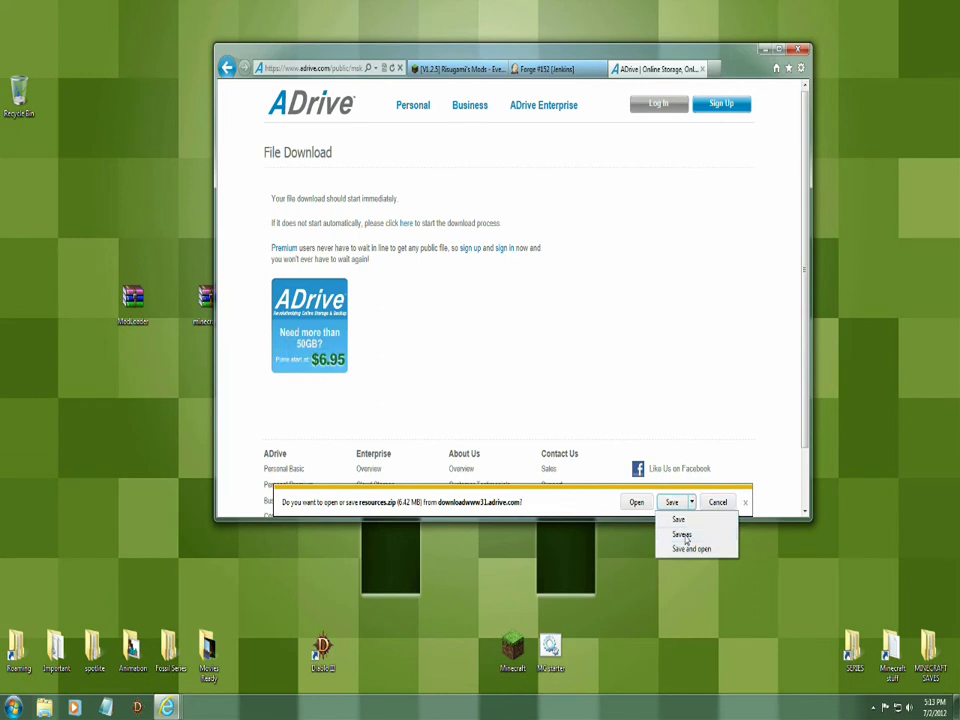
pyautogui.click(683, 535)
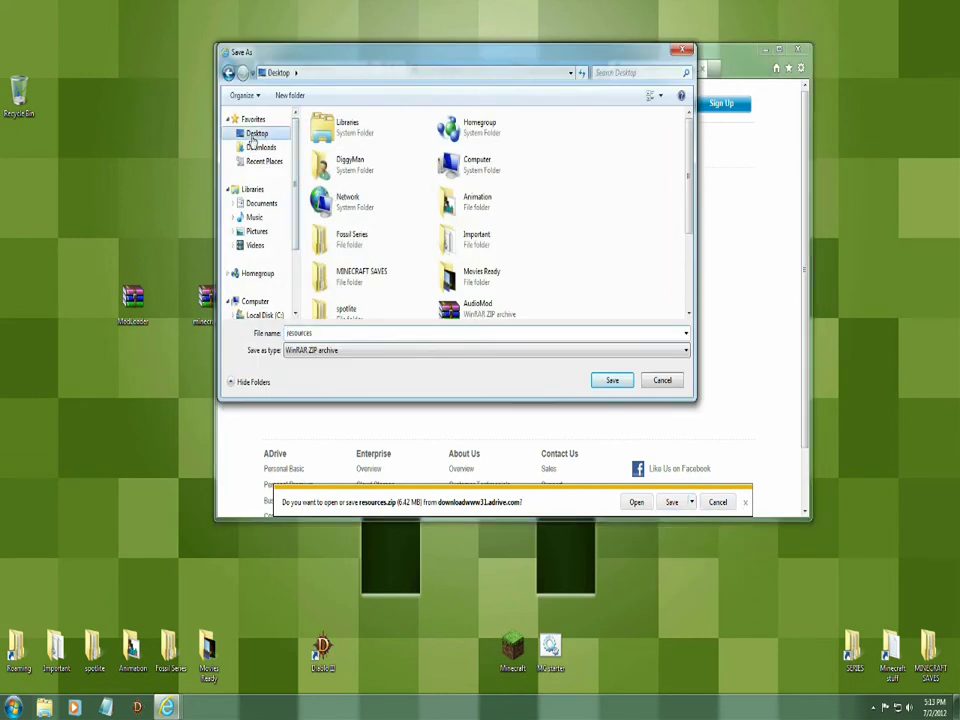
pyautogui.click(607, 382)
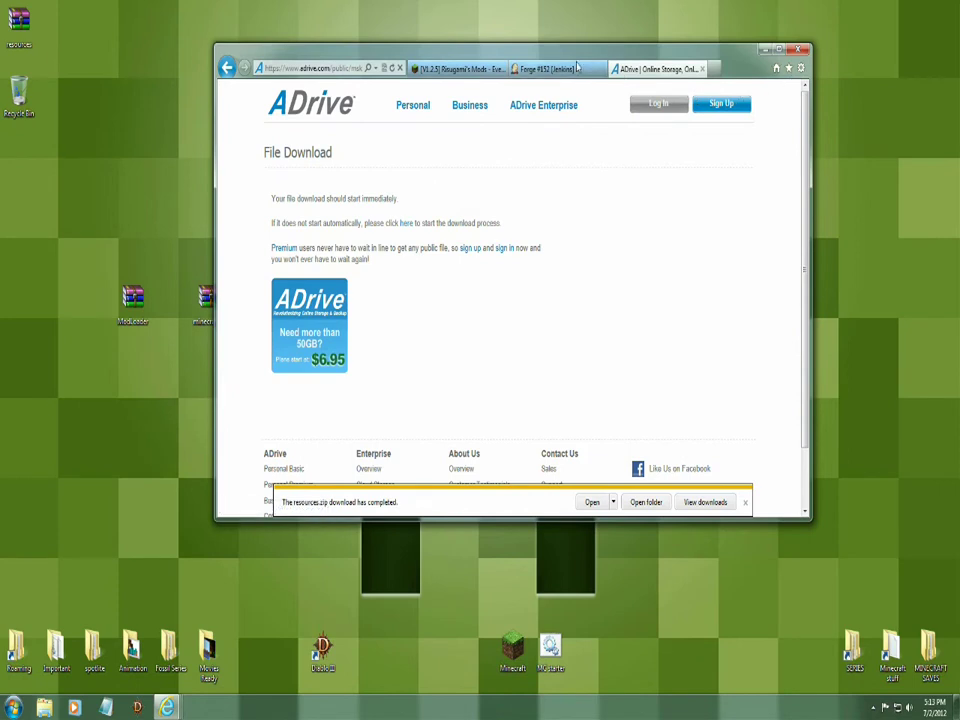
pyautogui.click(797, 50)
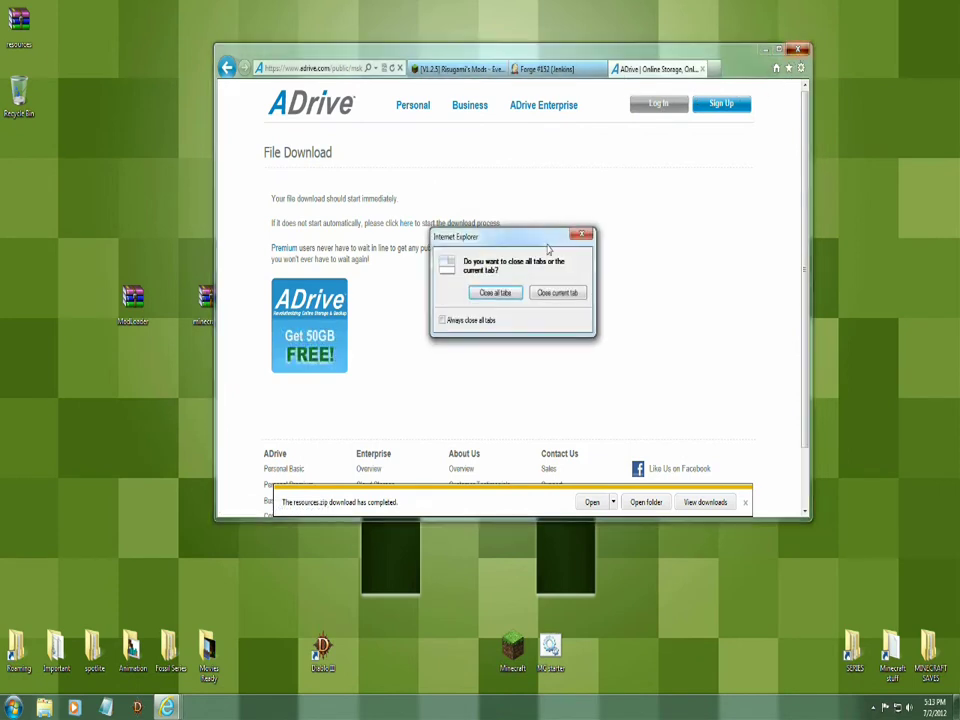
pyautogui.click(494, 294)
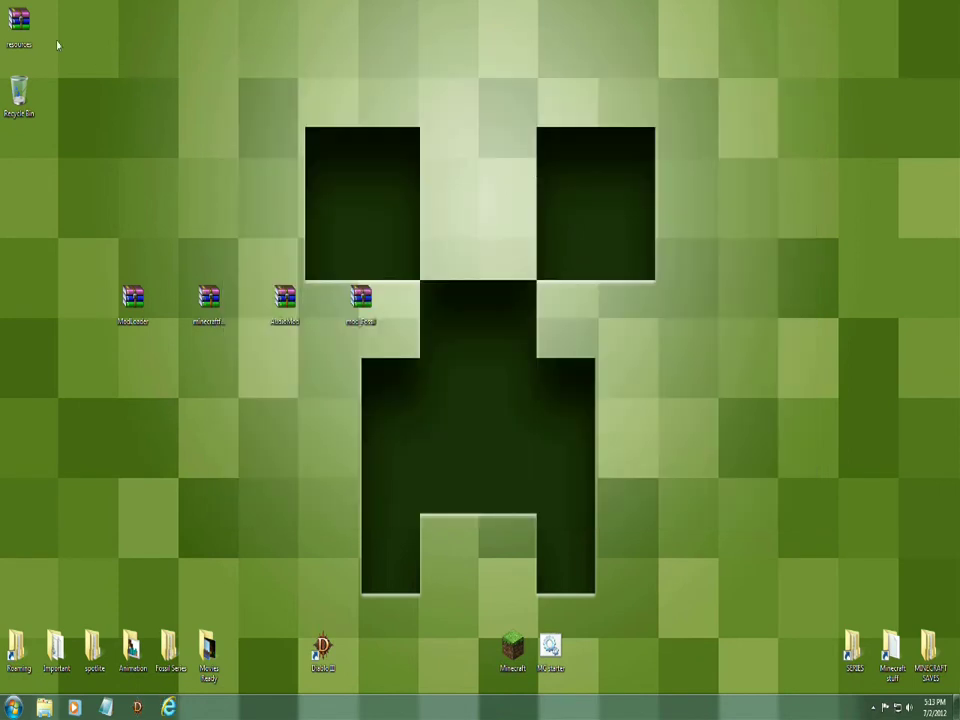
# Arrange the desktop archives in one evenly spaced row, with resources placed between AudioMod and mod_Fossil.
pyautogui.moveTo(20, 42); pyautogui.dragTo(247, 302)
pyautogui.moveTo(360, 300); pyautogui.dragTo(394, 318)
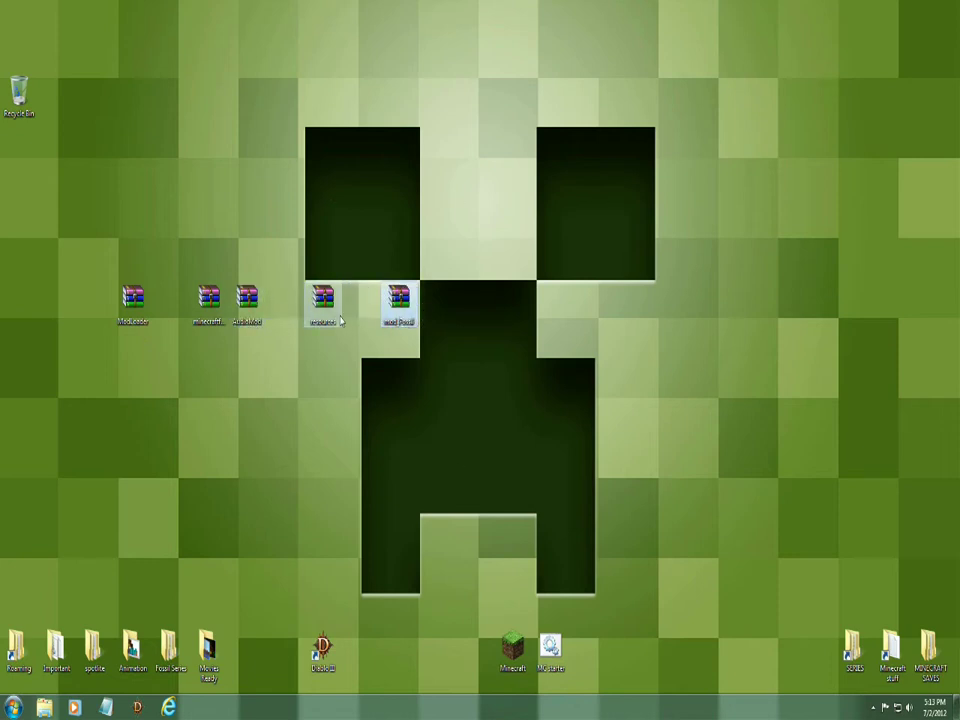
pyautogui.moveTo(322, 305); pyautogui.dragTo(358, 312)
pyautogui.moveTo(247, 312); pyautogui.dragTo(285, 313)
pyautogui.moveTo(408, 314); pyautogui.dragTo(450, 316)
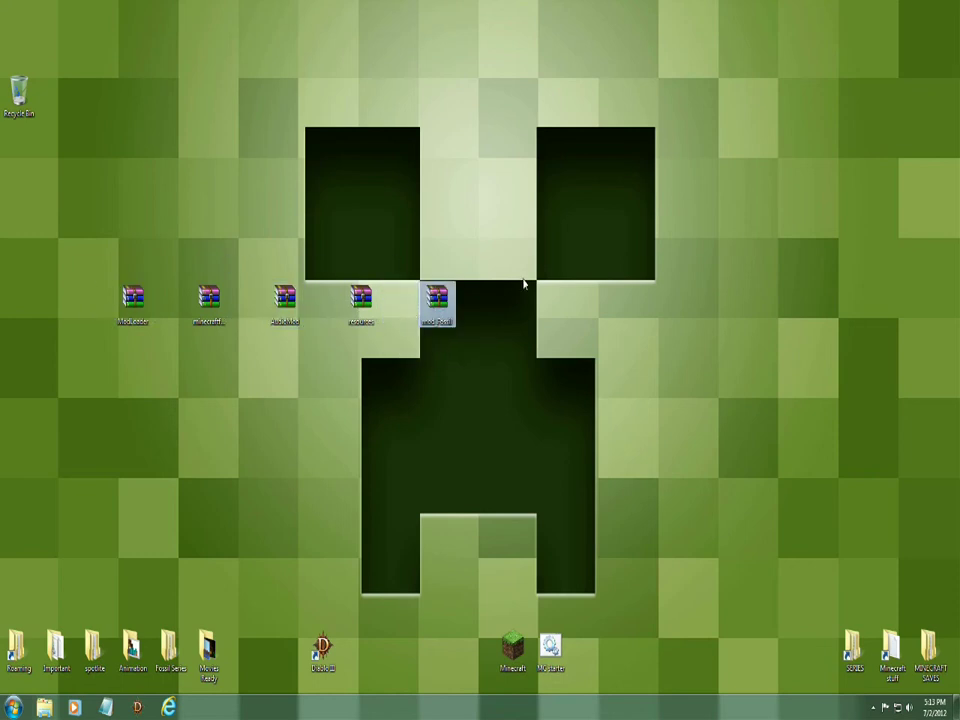
pyautogui.moveTo(498, 273); pyautogui.dragTo(88, 335)
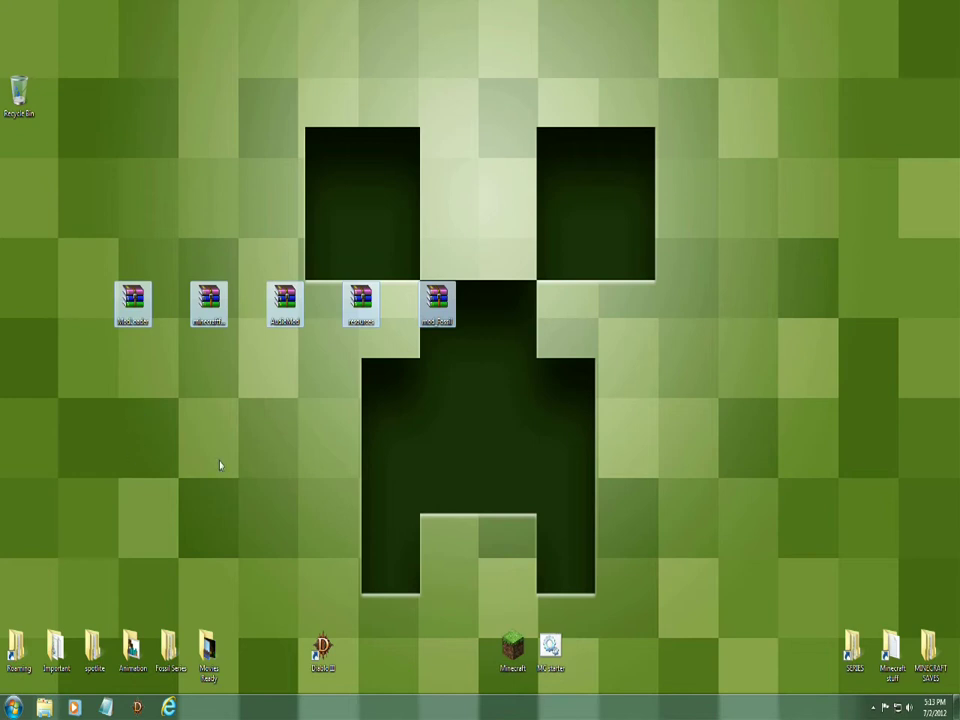
pyautogui.click(177, 393)
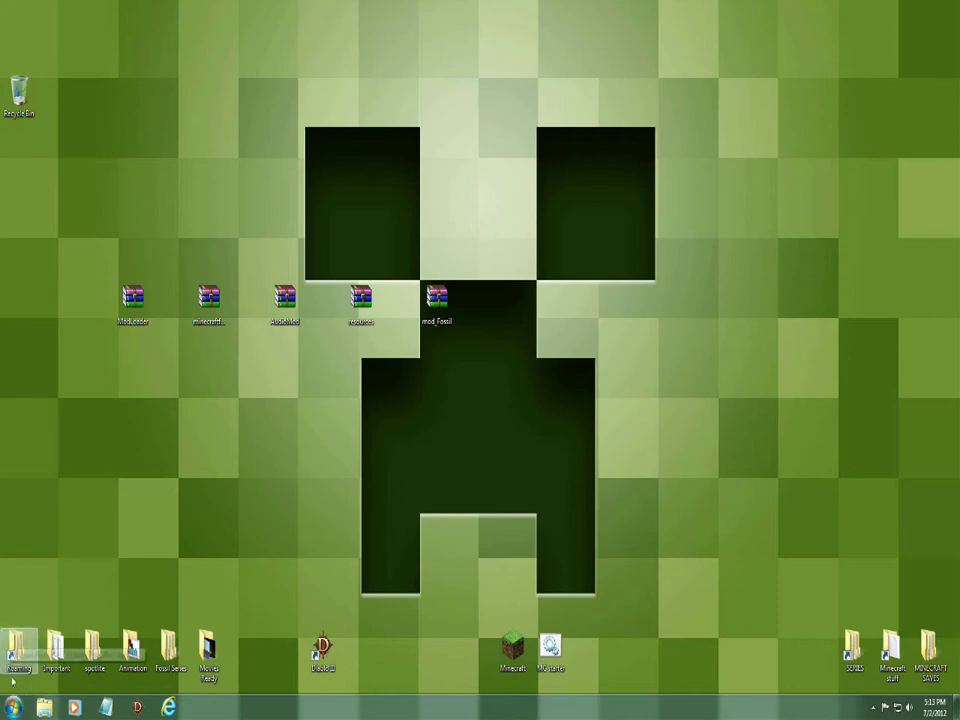
# Search Windows for %appdata% and open the Roaming folder.
pyautogui.click(14, 708)
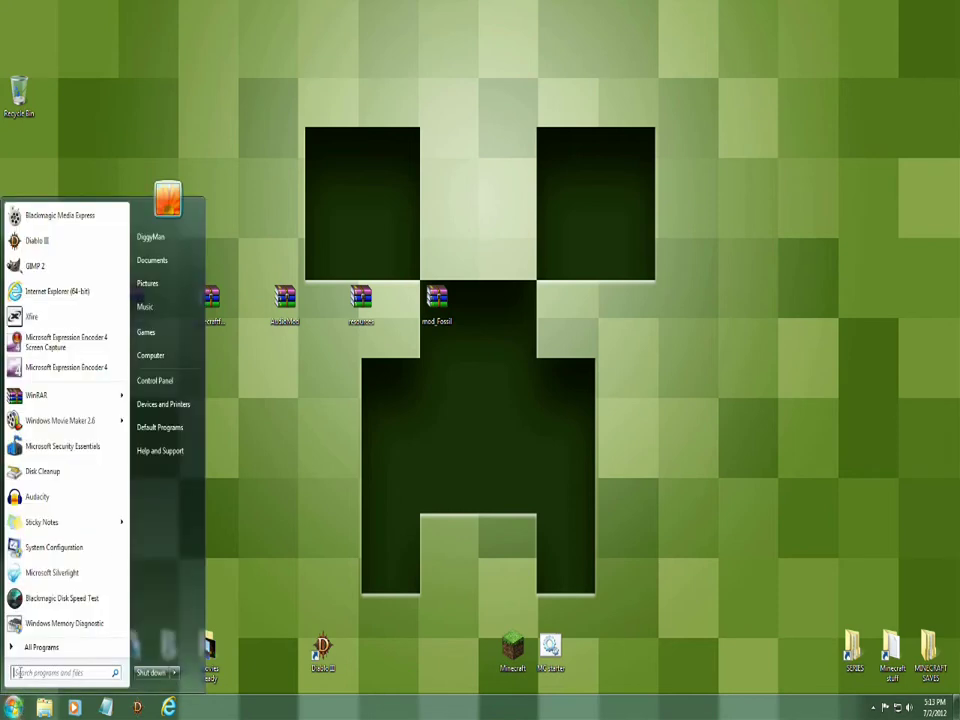
pyautogui.write('ap')
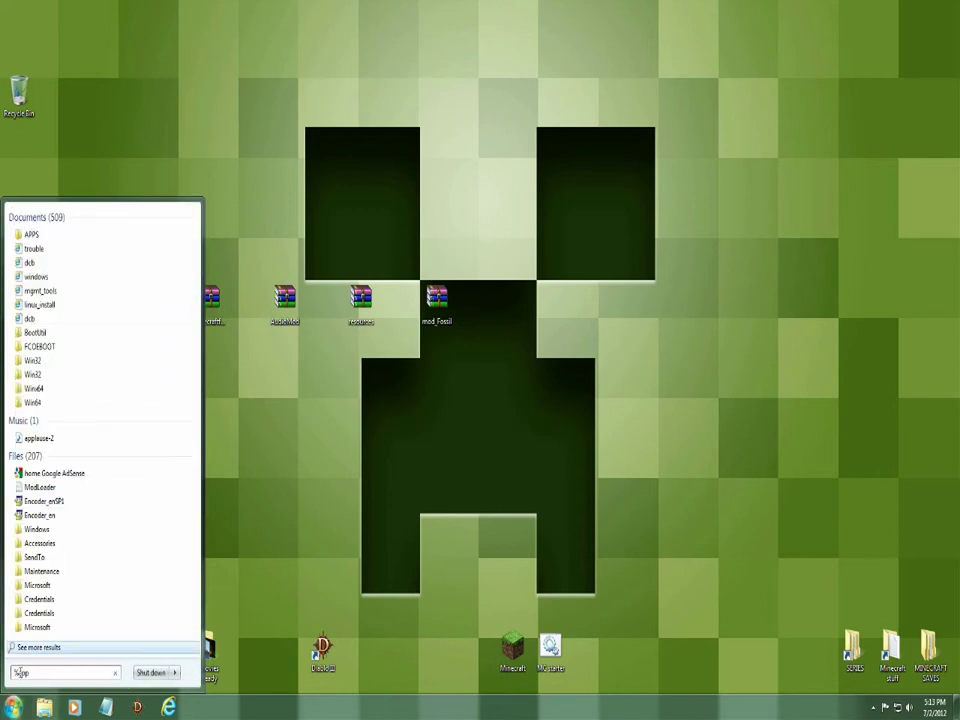
pyautogui.write('pdata')
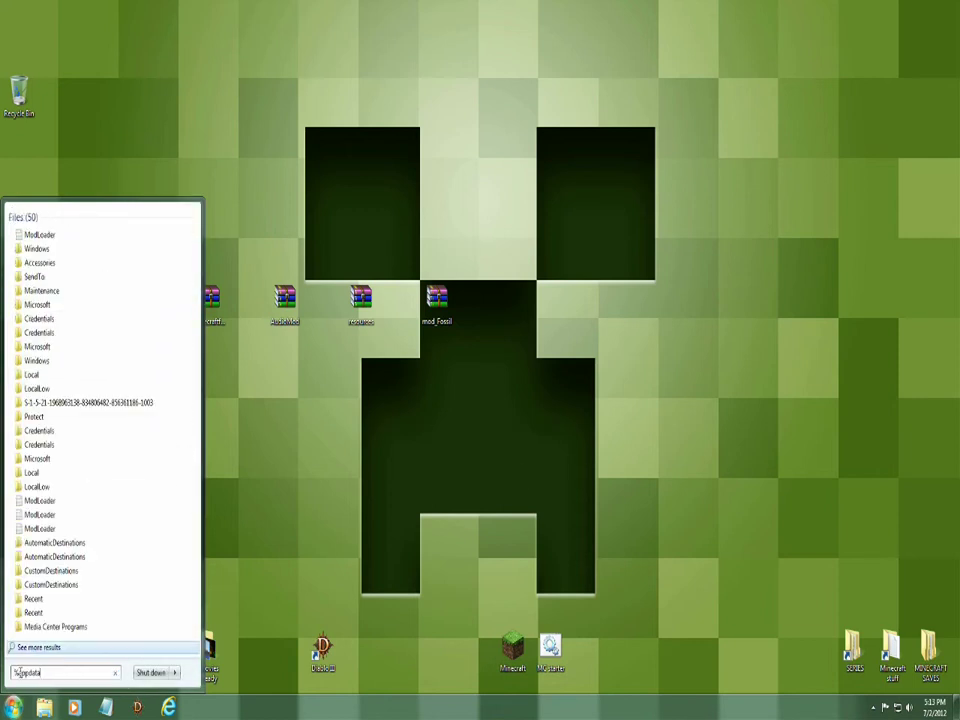
pyautogui.write('%')
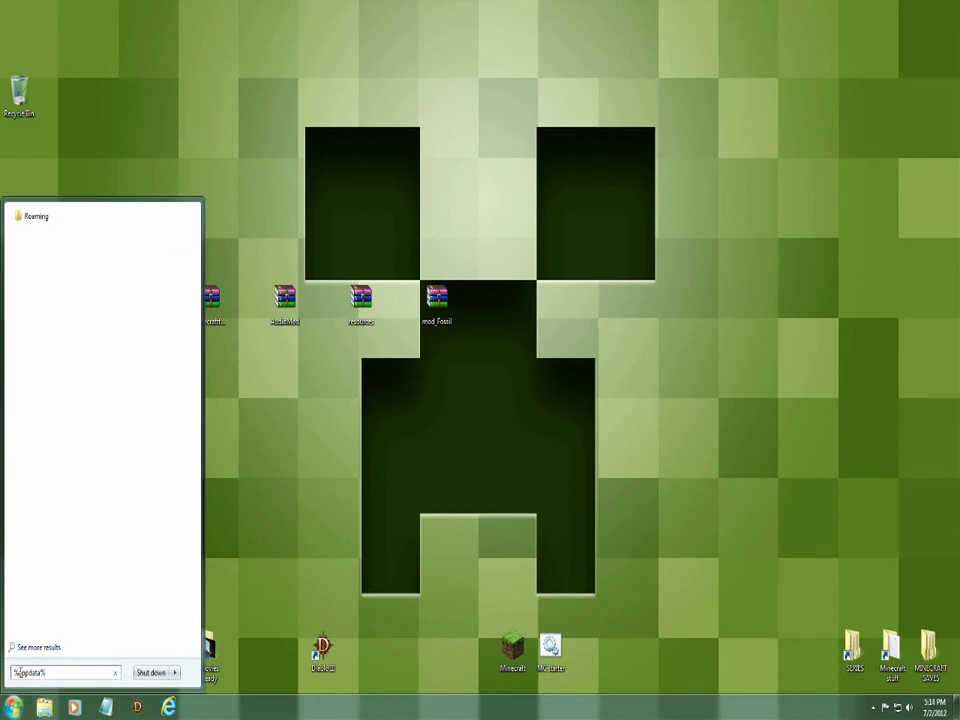
pyautogui.click(30, 222)
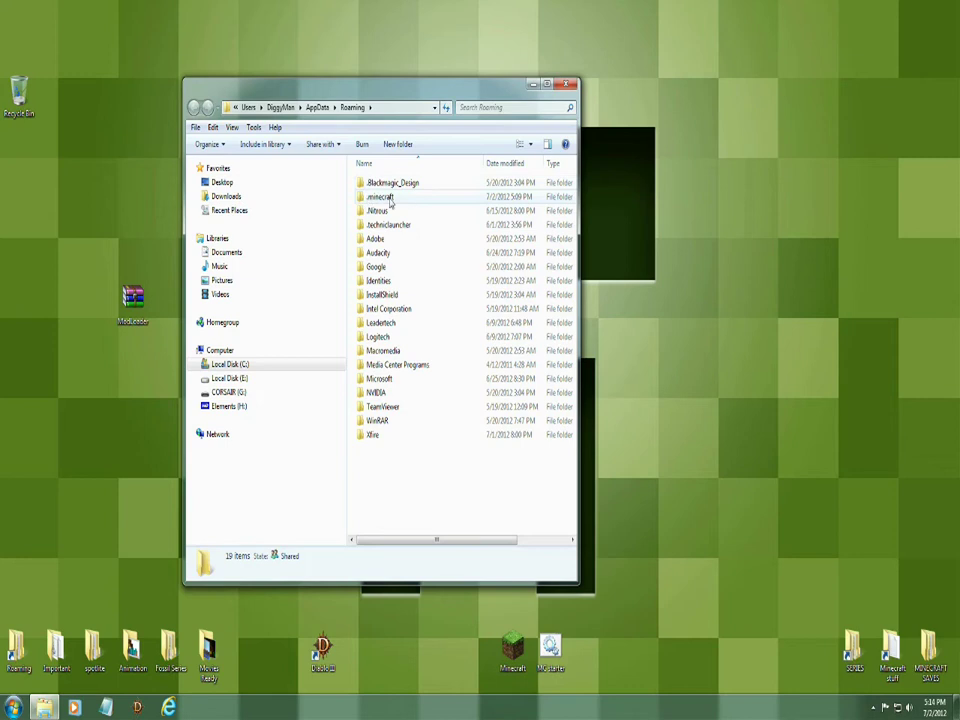
# Open minecraft.jar from the .minecraft bin folder with WinRAR archiver.
pyautogui.doubleClick(370, 200)
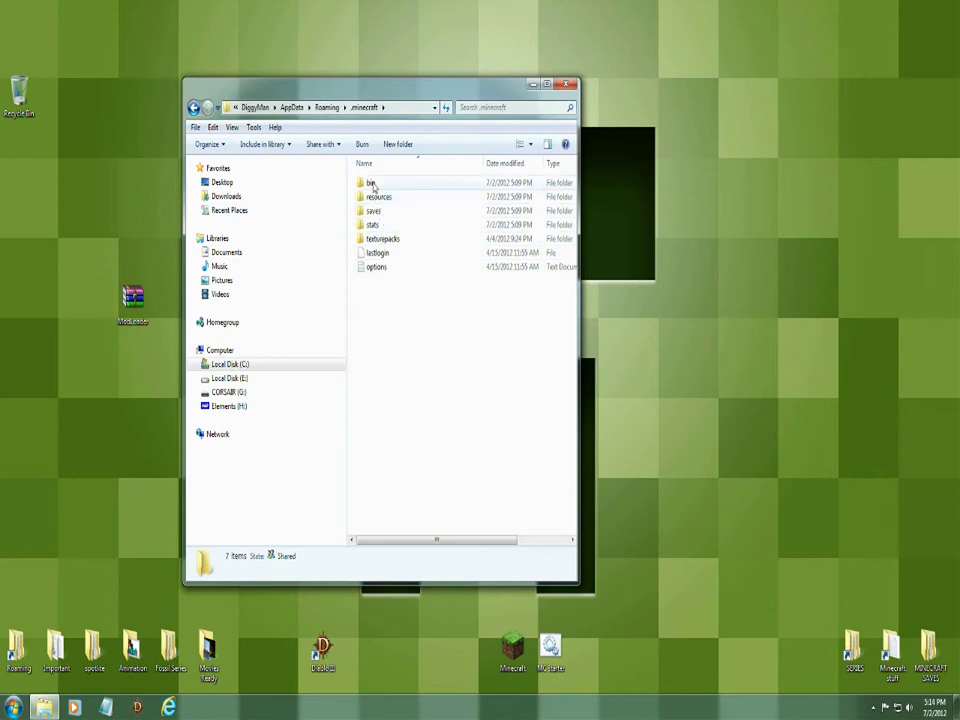
pyautogui.doubleClick(371, 184)
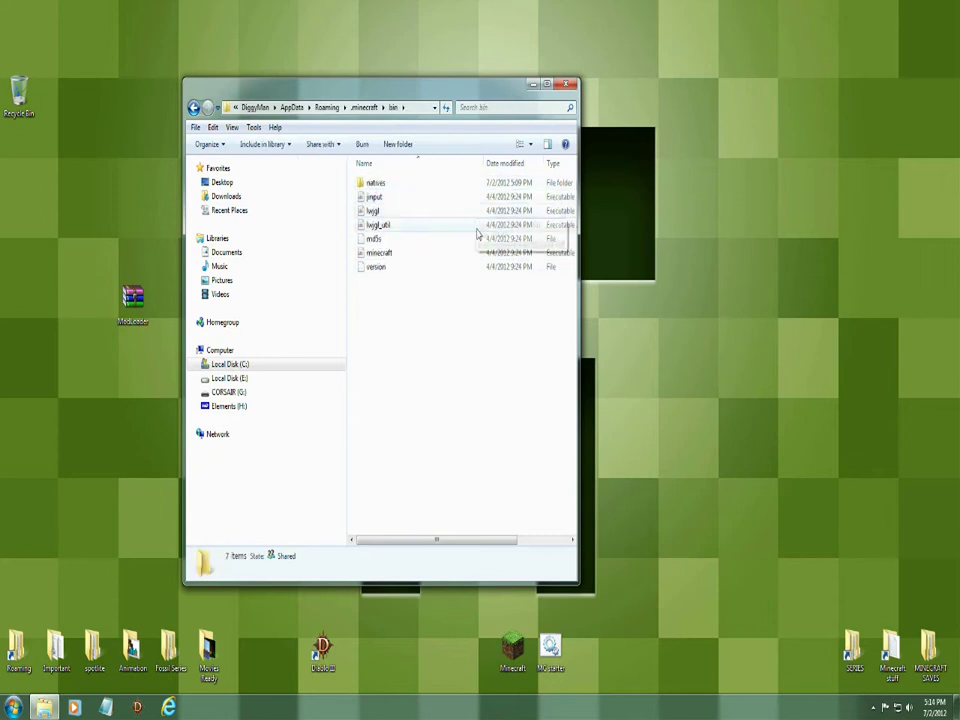
pyautogui.rightClick(380, 256)
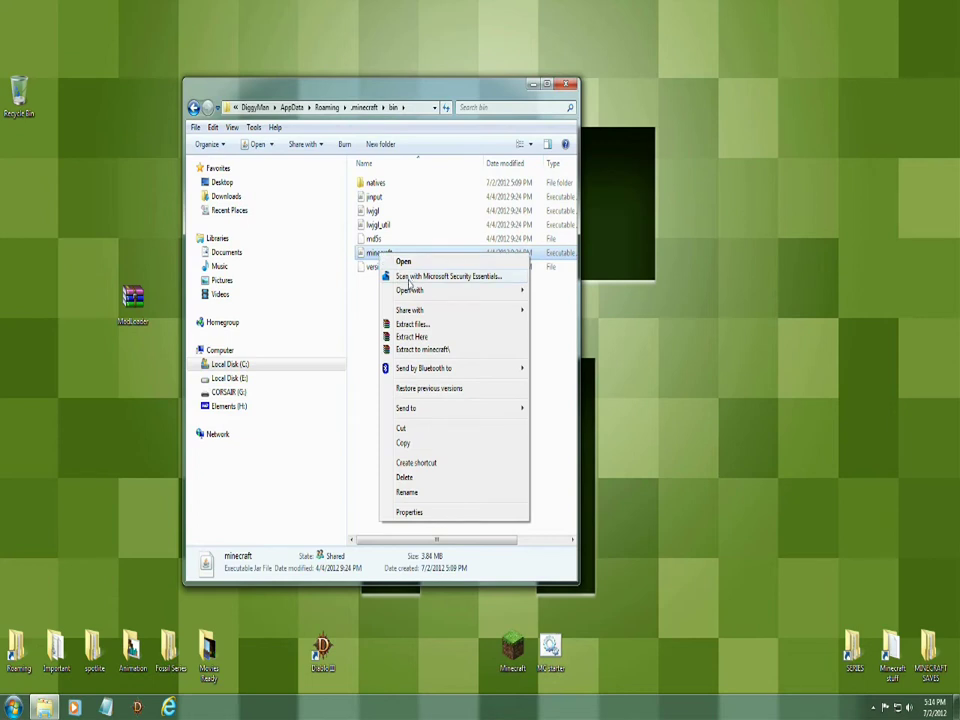
pyautogui.moveTo(420, 291)
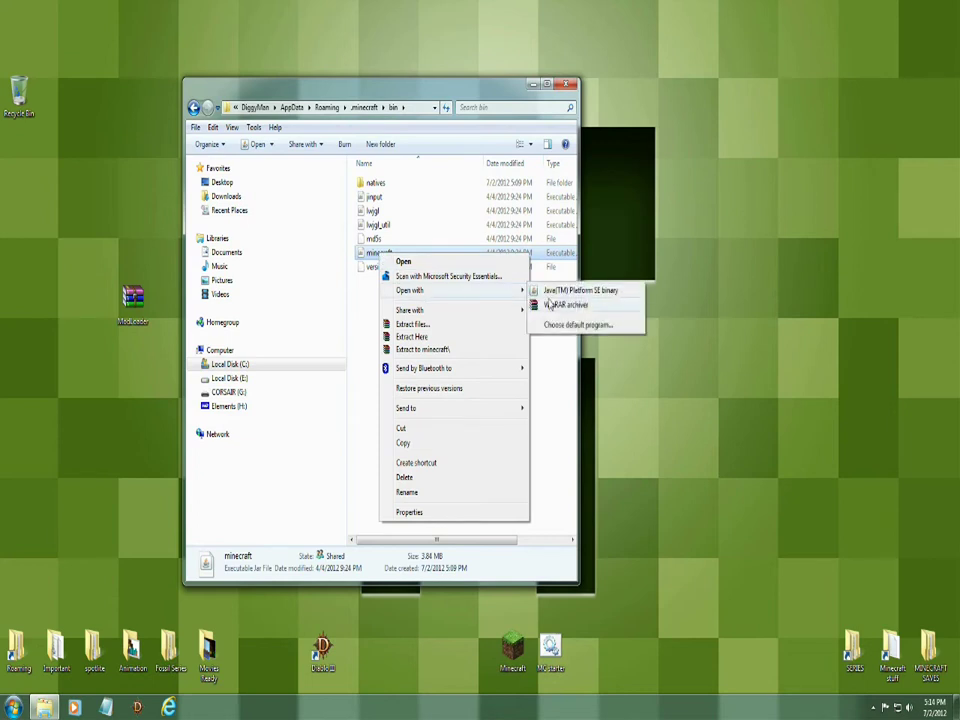
pyautogui.click(551, 306)
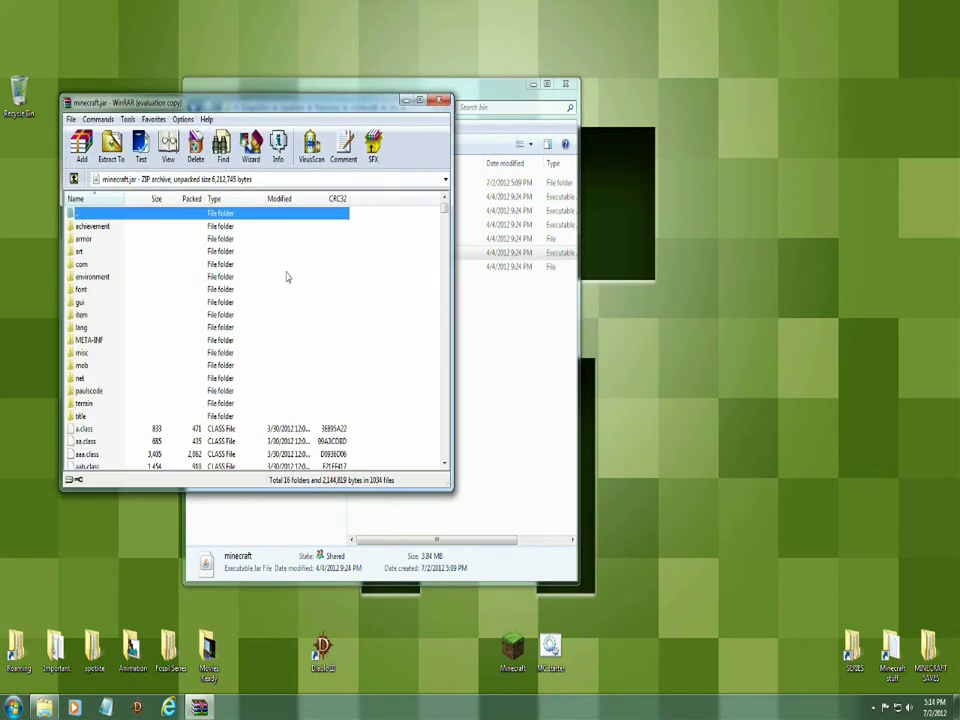
# Delete the META-INF folder from the minecraft.jar archive.
pyautogui.click(310, 308)
pyautogui.click(96, 341)
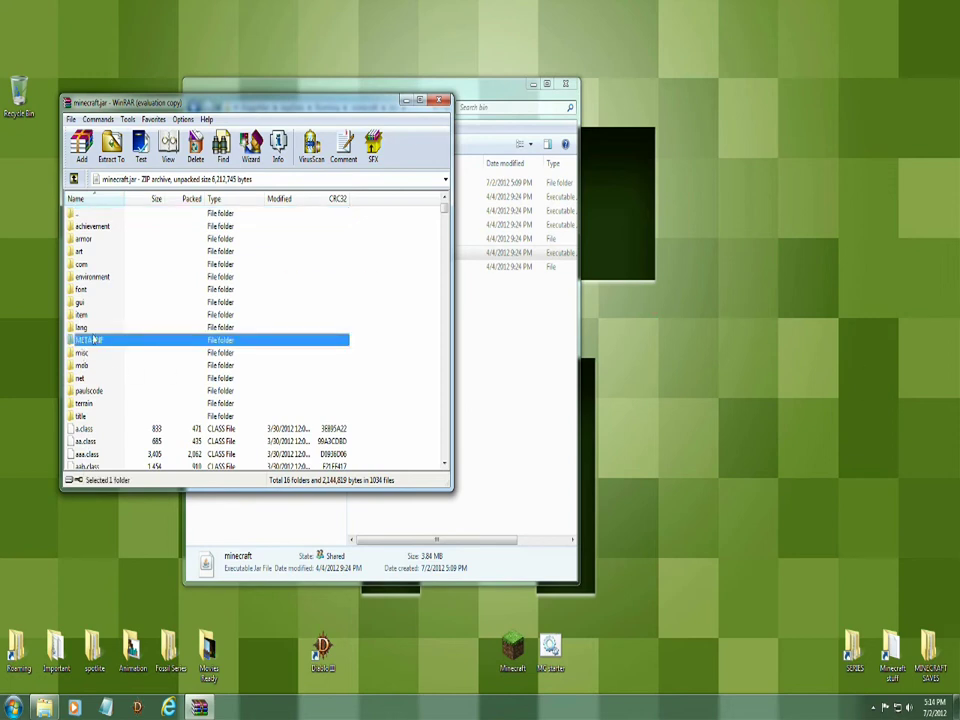
pyautogui.rightClick(94, 343)
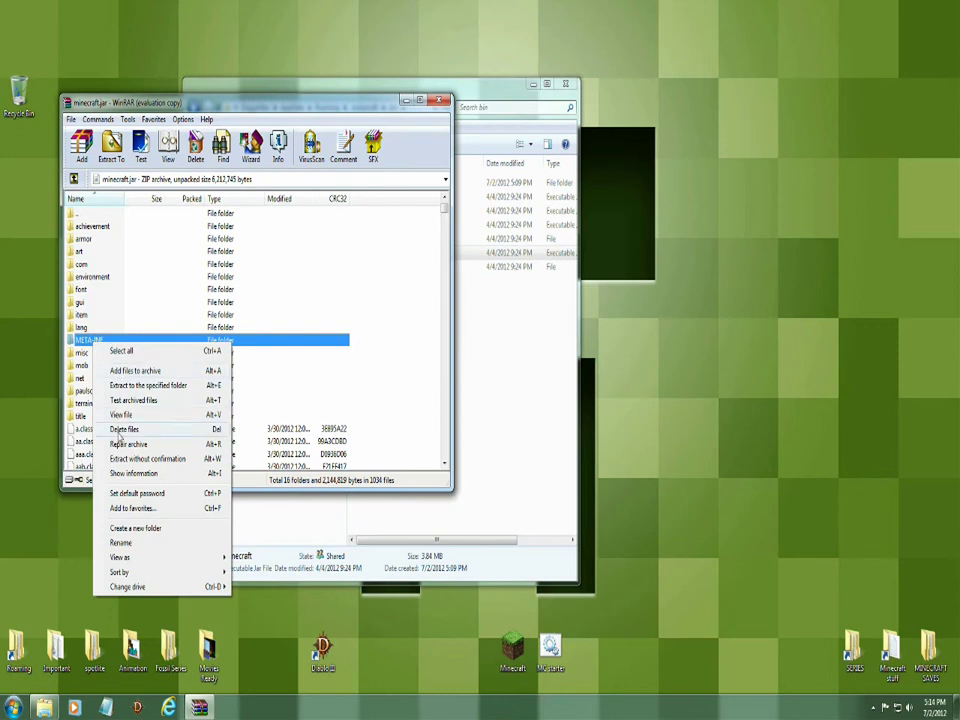
pyautogui.click(121, 430)
pyautogui.click(483, 402)
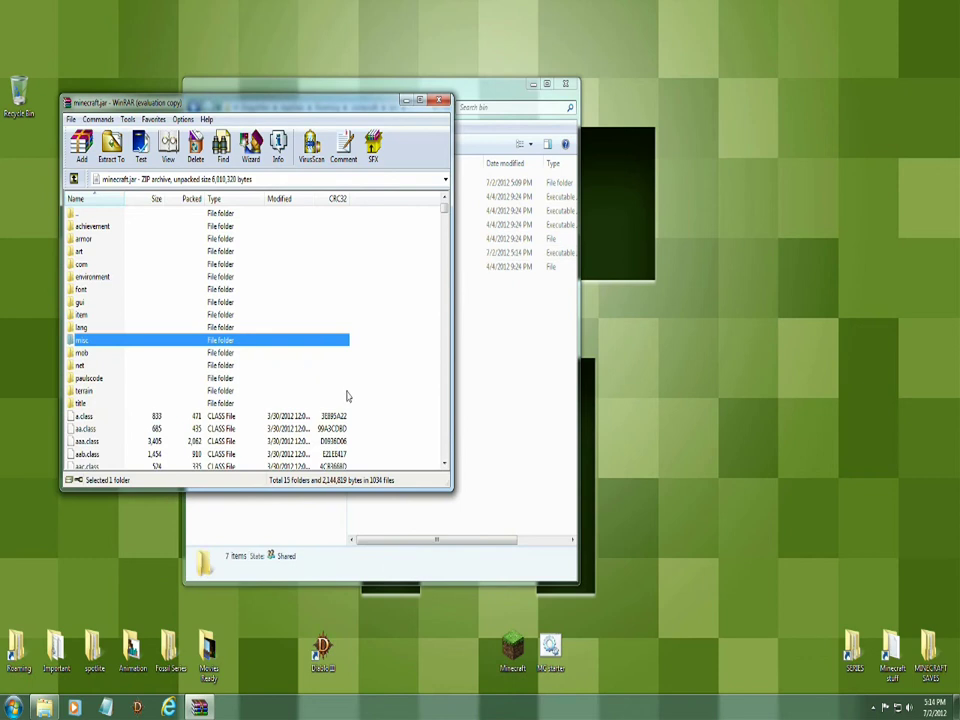
# Add all files from ModLoader.zip to minecraft.jar with the Add and replace files mode, and close both archives and the bin folder.
pyautogui.moveTo(248, 115); pyautogui.dragTo(605, 94)
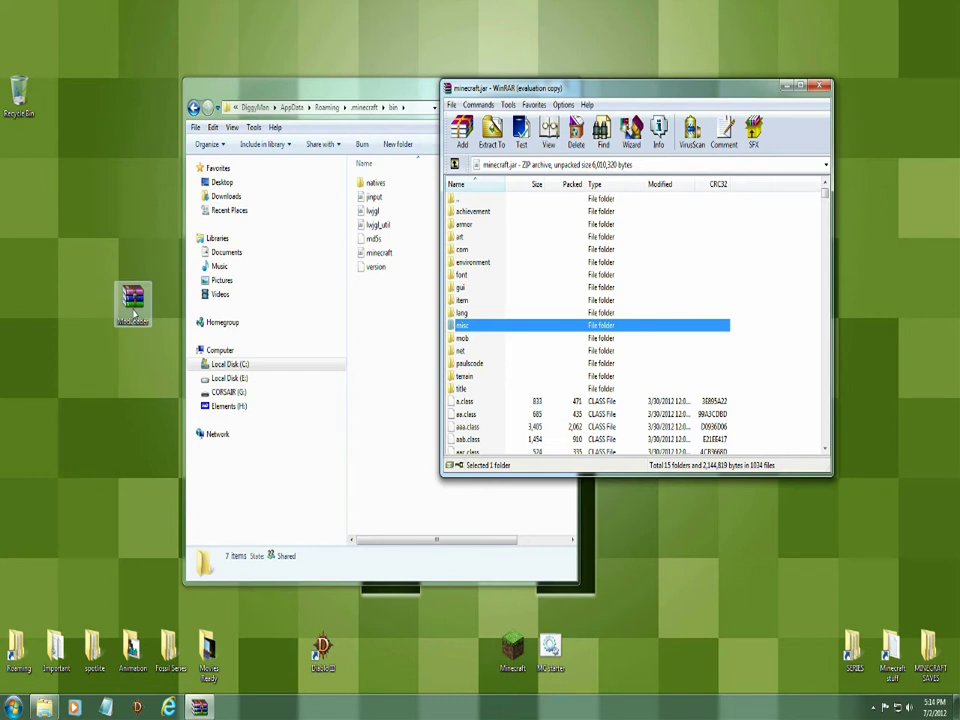
pyautogui.doubleClick(132, 330)
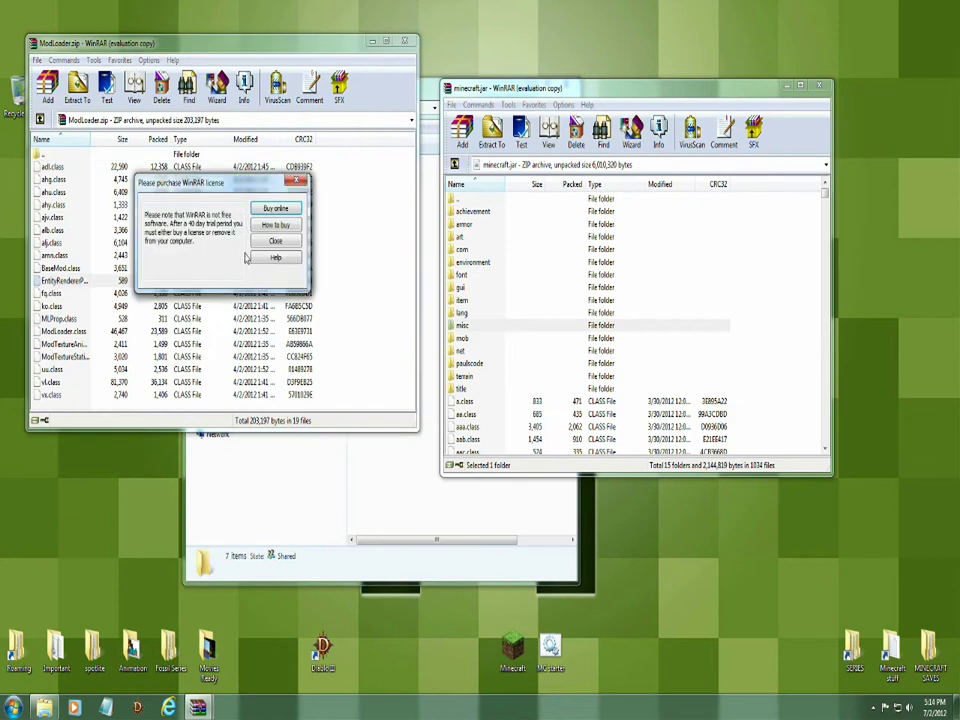
pyautogui.click(275, 241)
pyautogui.rightClick(64, 282)
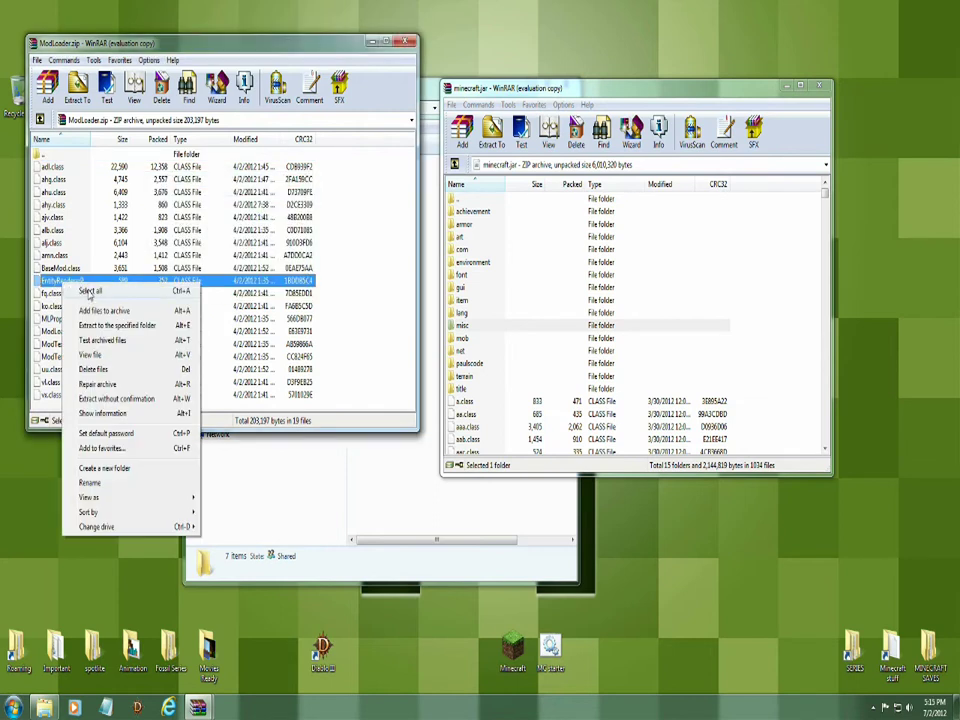
pyautogui.click(90, 292)
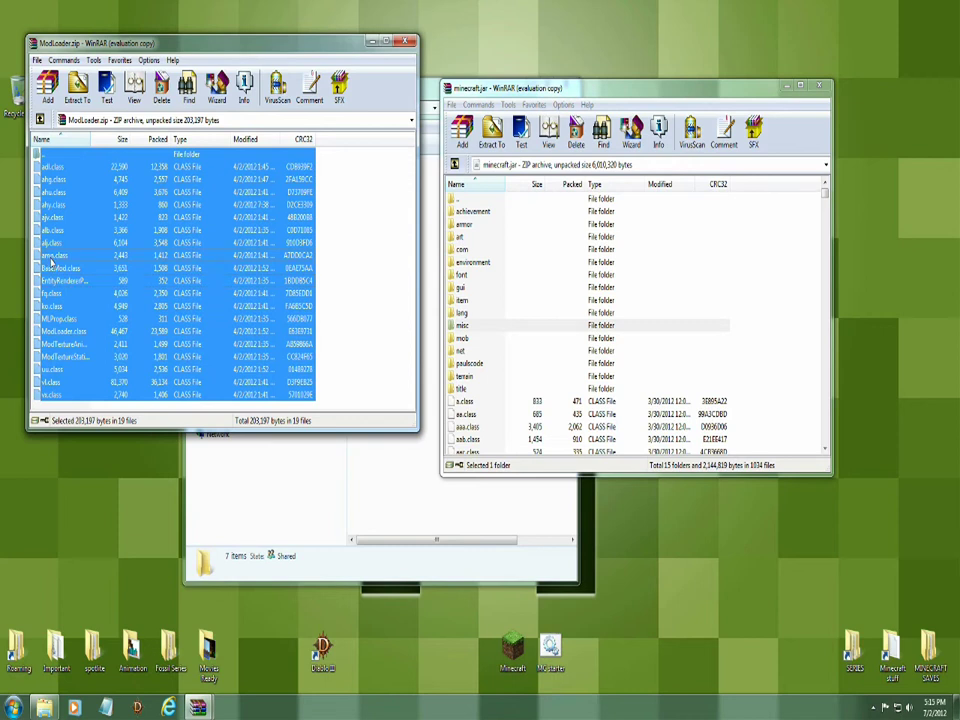
pyautogui.moveTo(304, 318); pyautogui.dragTo(505, 431)
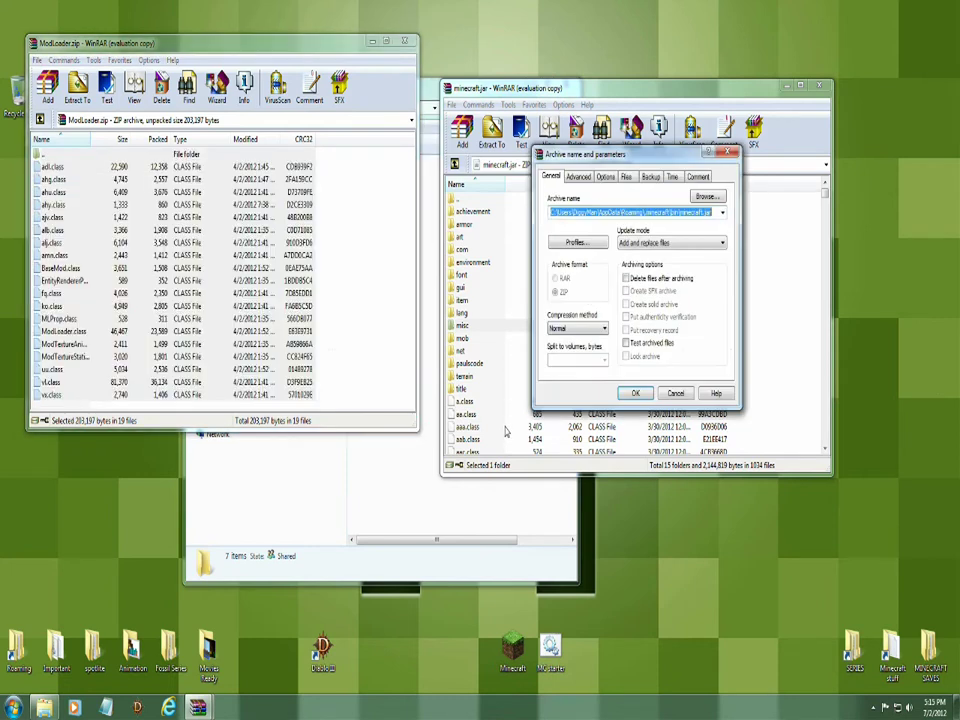
pyautogui.click(636, 393)
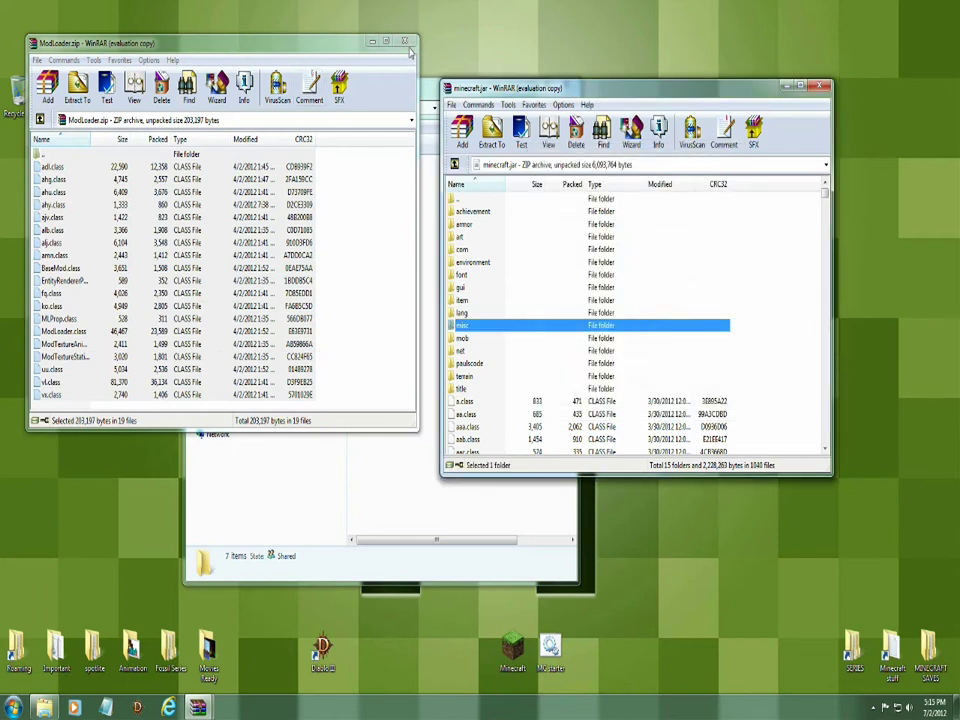
pyautogui.click(404, 41)
pyautogui.click(820, 86)
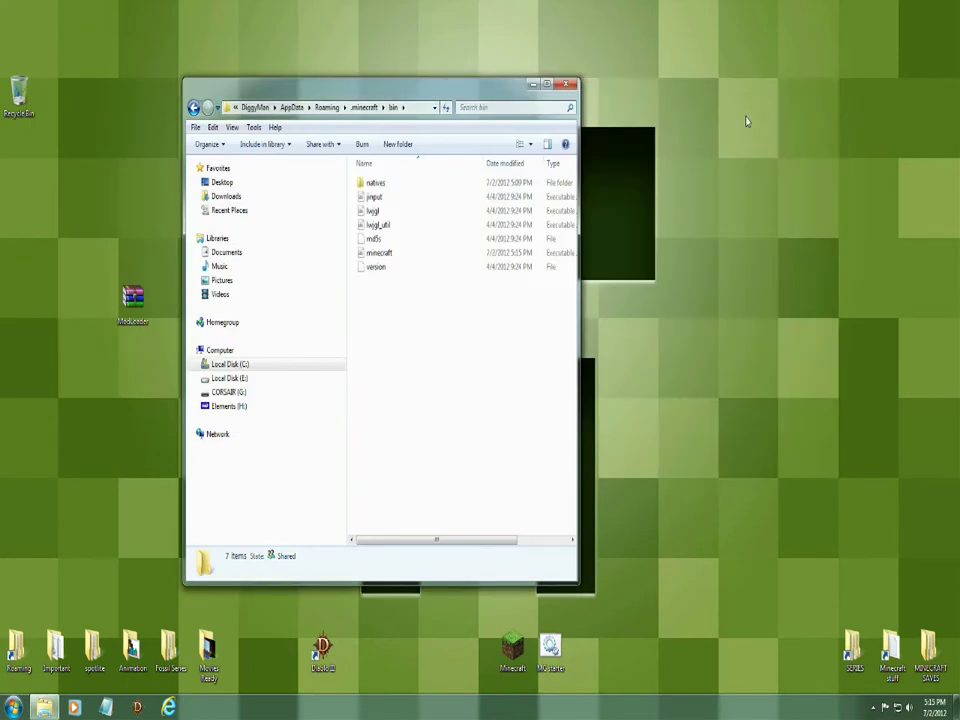
pyautogui.click(567, 84)
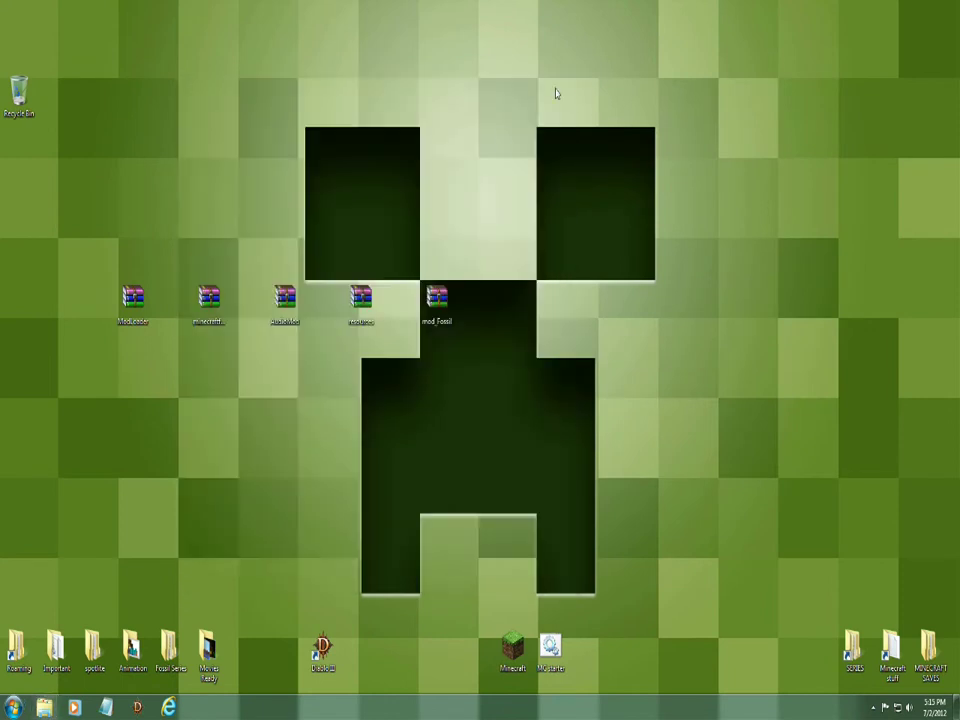
# Launch Minecraft with the MC starter shortcut and log in with the remembered account.
pyautogui.rightClick(573, 292)
pyautogui.click(489, 438)
pyautogui.doubleClick(551, 648)
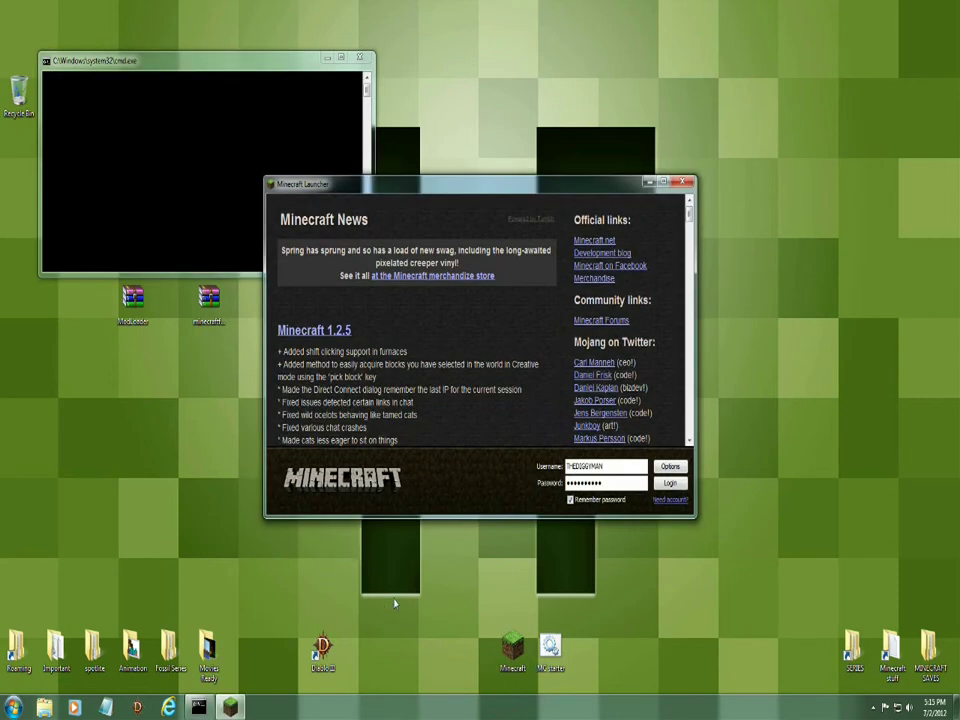
pyautogui.click(670, 483)
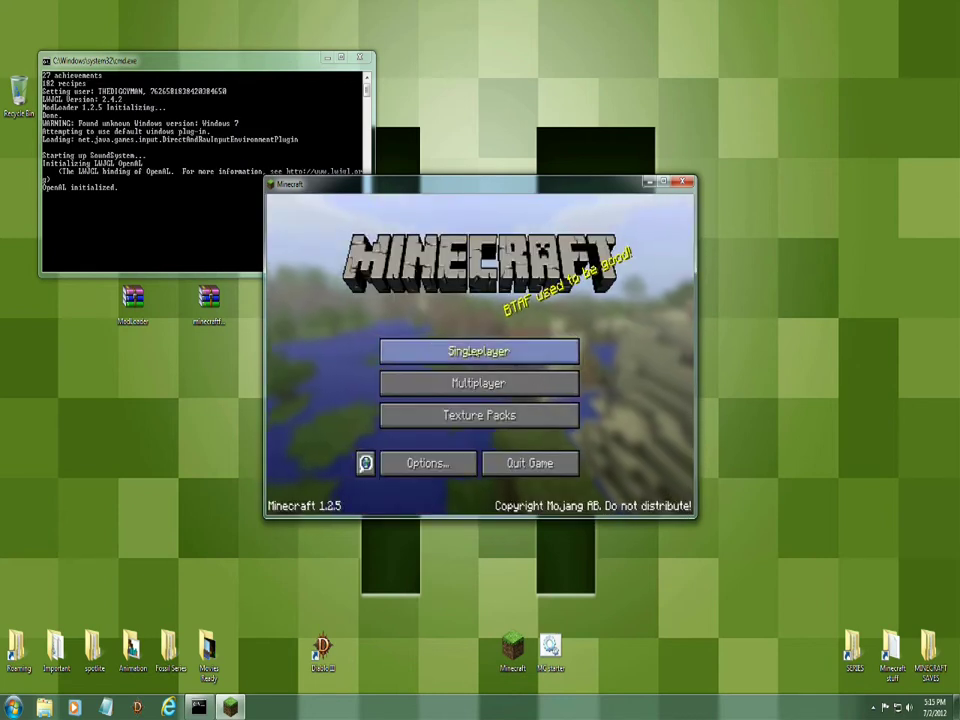
# Create a new singleplayer world to test the game, save and quit to the title, and exit Minecraft.
pyautogui.click(433, 345)
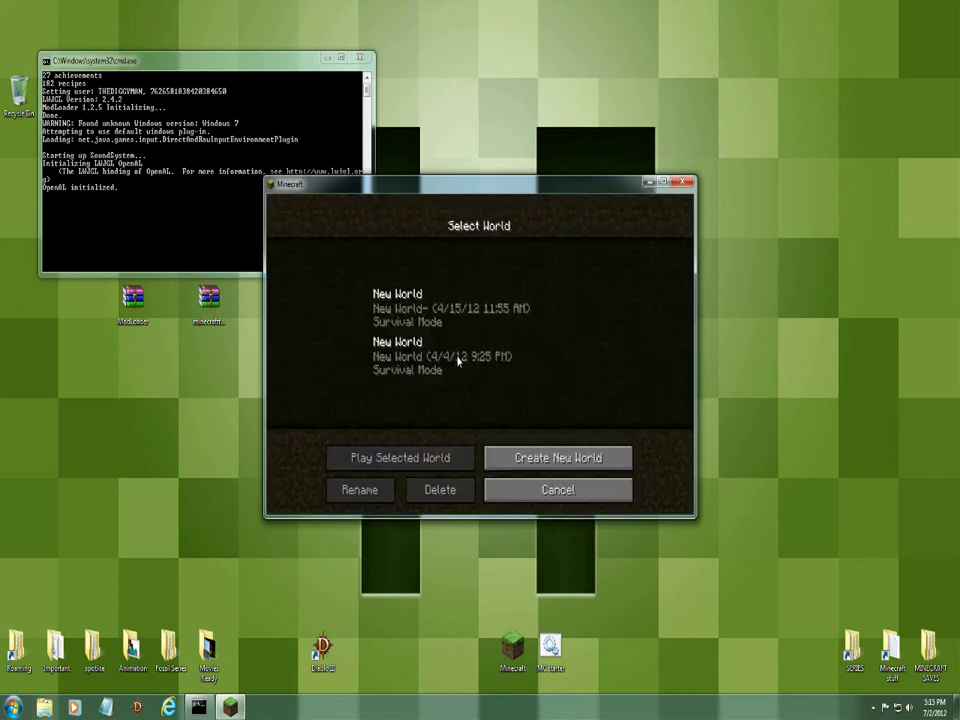
pyautogui.click(566, 457)
pyautogui.click(405, 489)
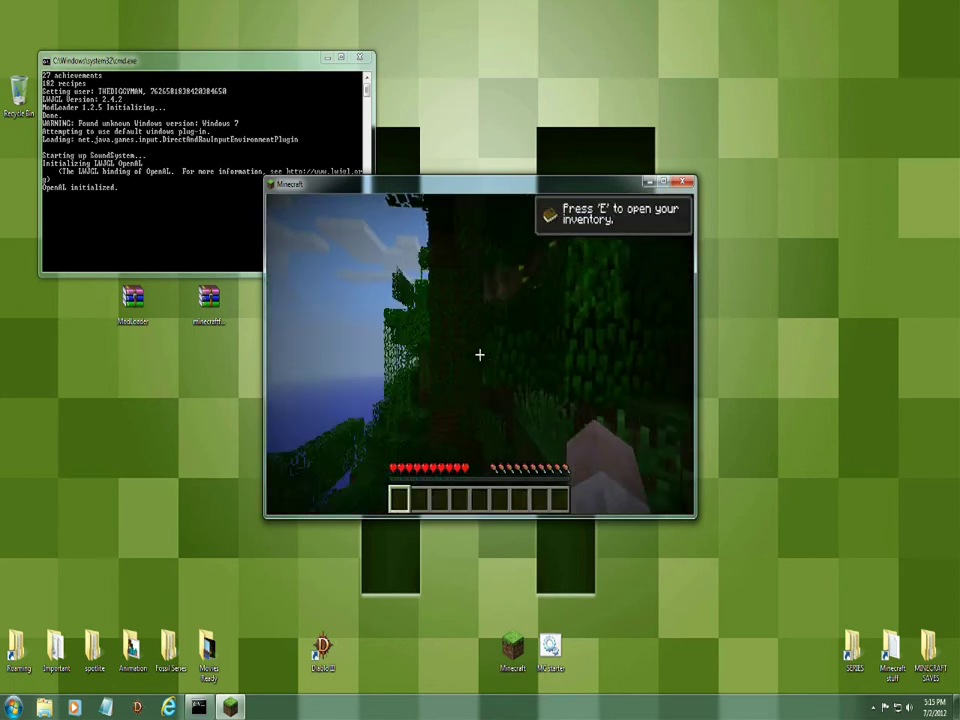
pyautogui.moveTo(479, 354)
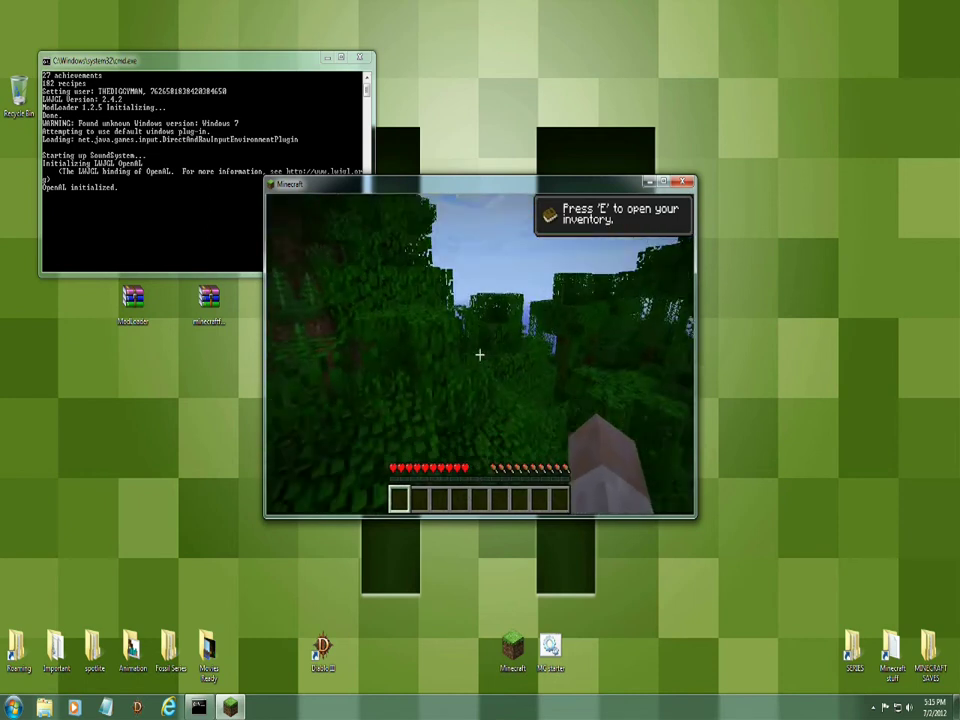
pyautogui.press('Escape')
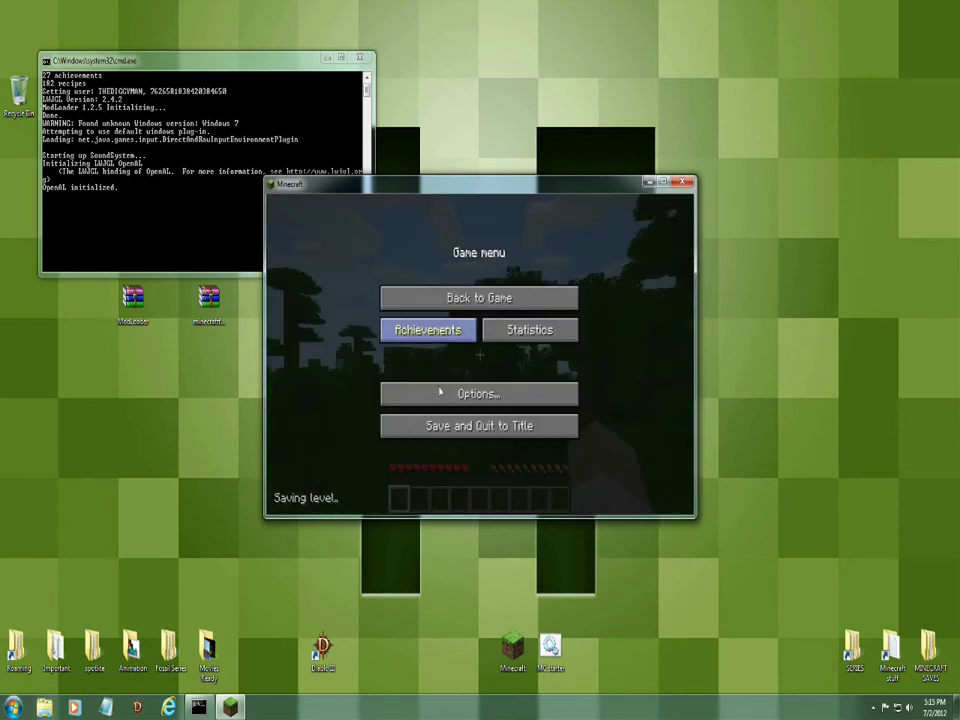
pyautogui.click(455, 426)
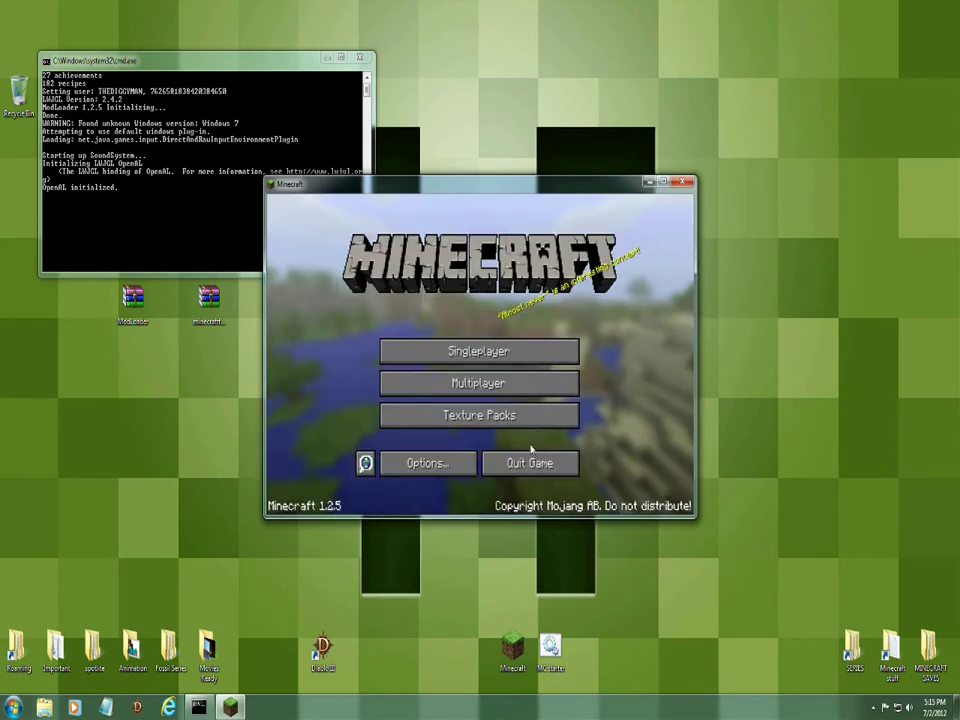
pyautogui.click(529, 458)
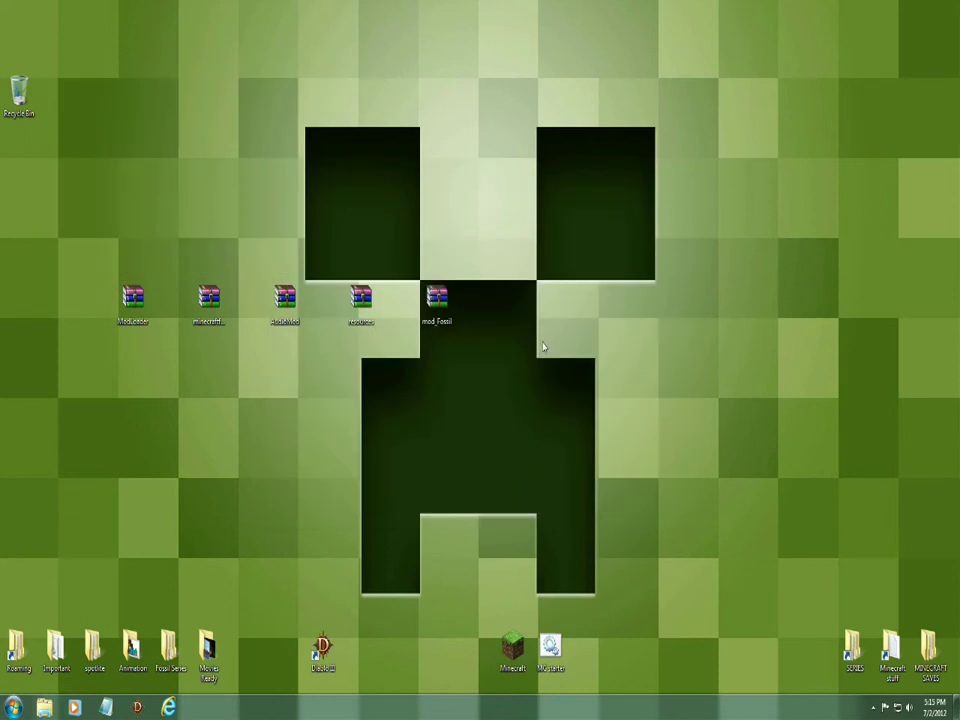
# Set the ModLoader archive apart from the other desktop archives and open the Roaming folder by searching Windows for %appdata%.
pyautogui.moveTo(133, 298); pyautogui.dragTo(55, 320)
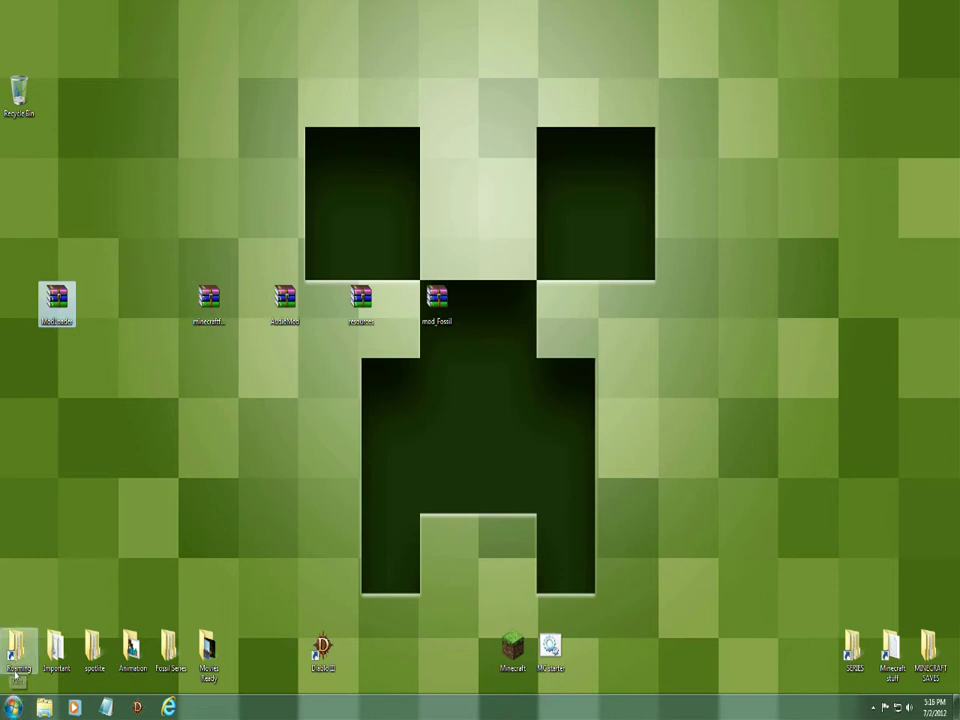
pyautogui.click(12, 707)
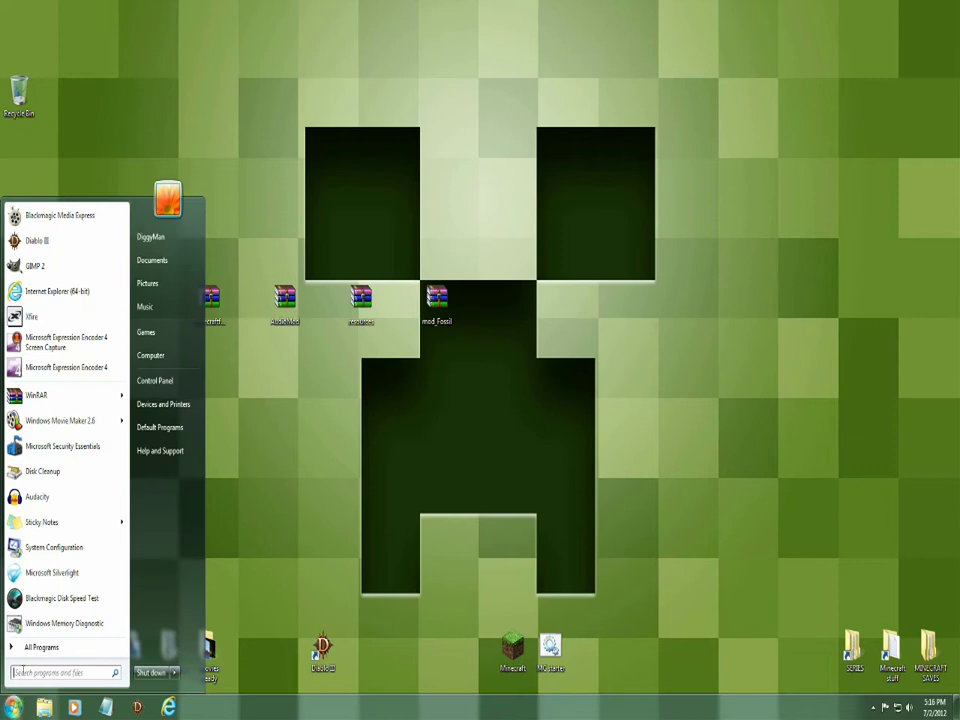
pyautogui.write('%app')
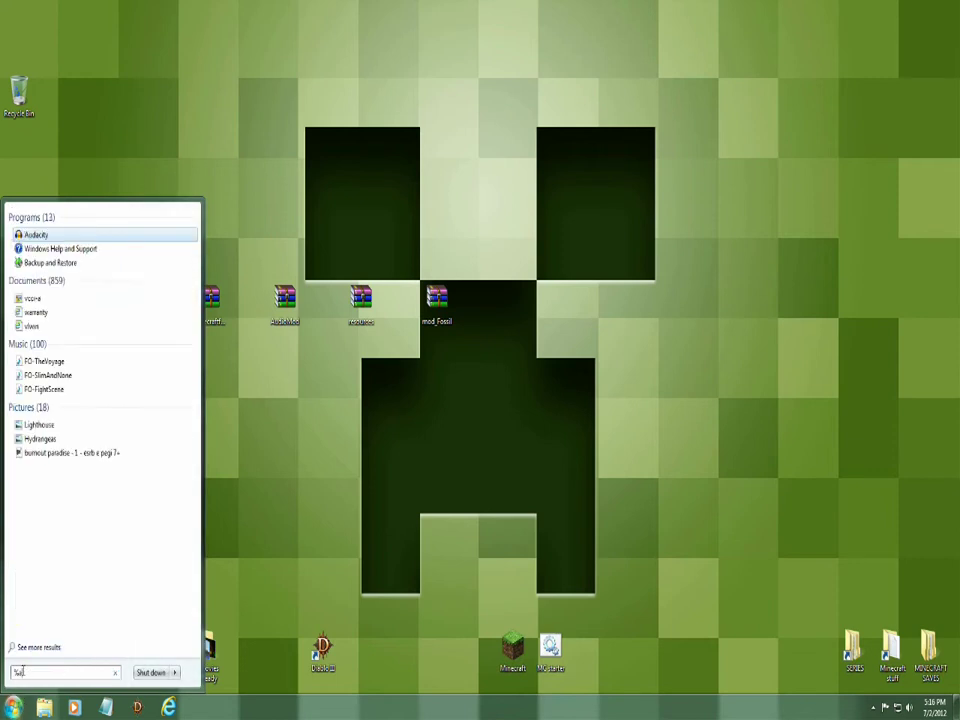
pyautogui.write('data')
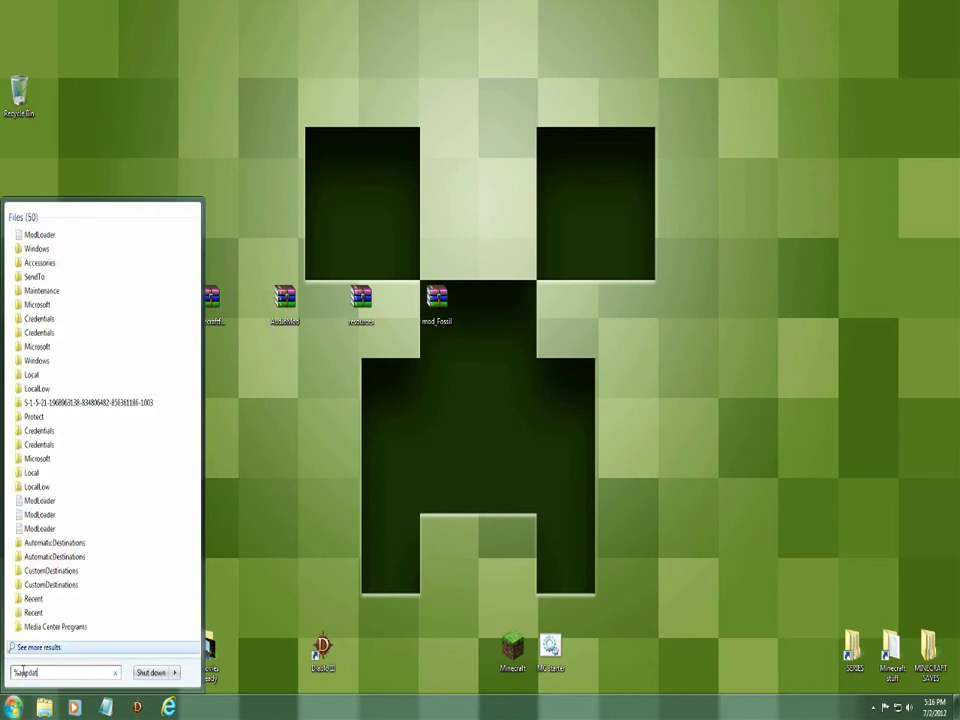
pyautogui.write('%')
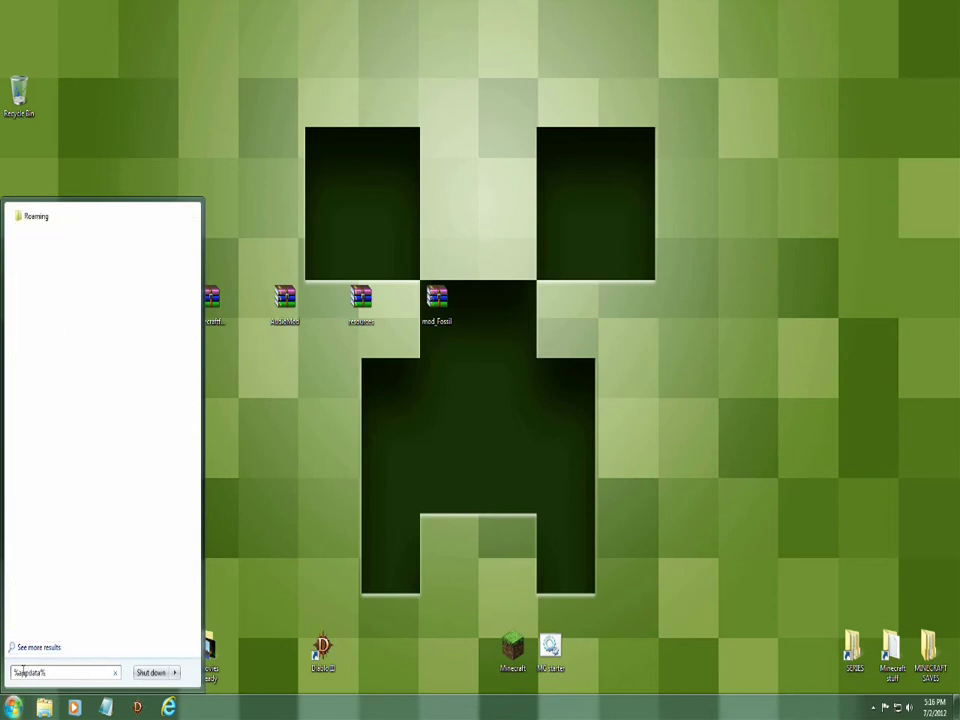
pyautogui.click(30, 218)
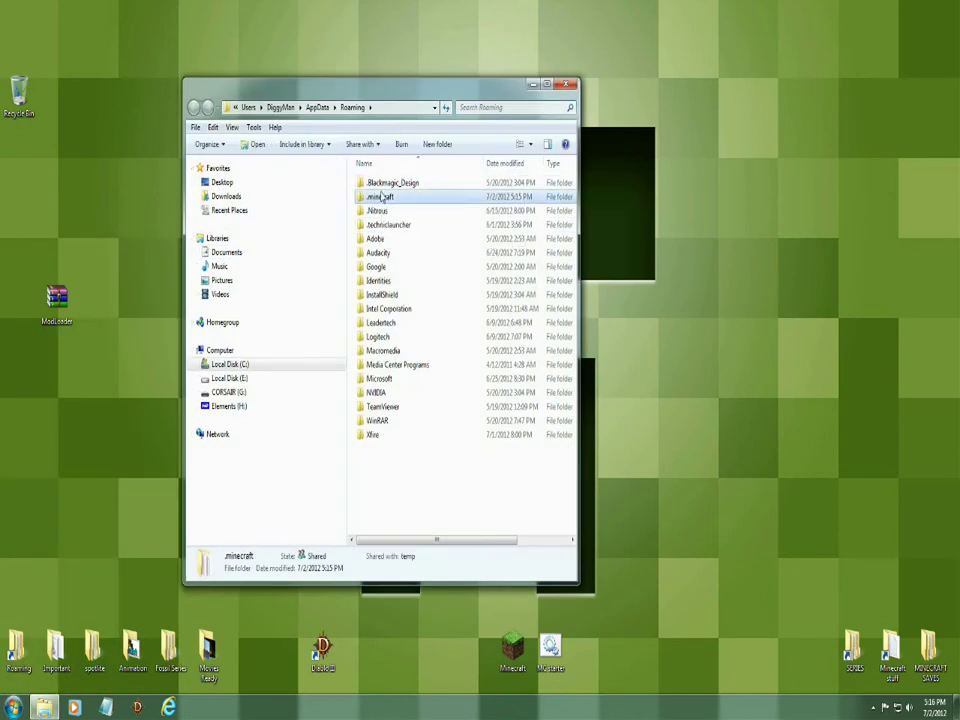
# Open minecraft.jar from the .minecraft bin folder with WinRAR archiver and dismiss the licence notice.
pyautogui.doubleClick(381, 196)
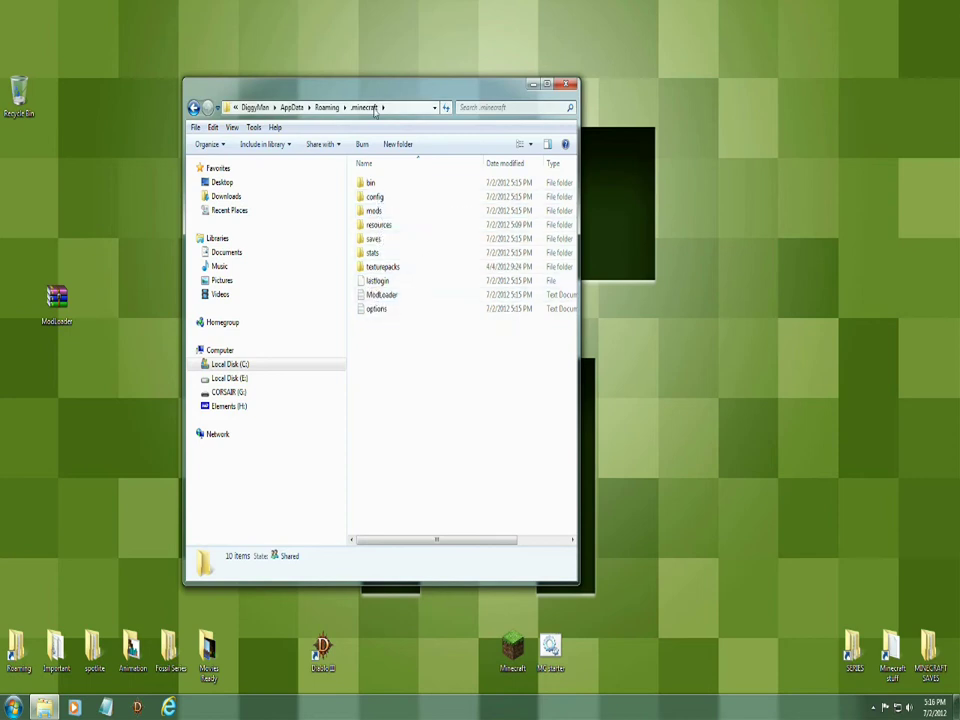
pyautogui.moveTo(275, 82); pyautogui.dragTo(483, 64)
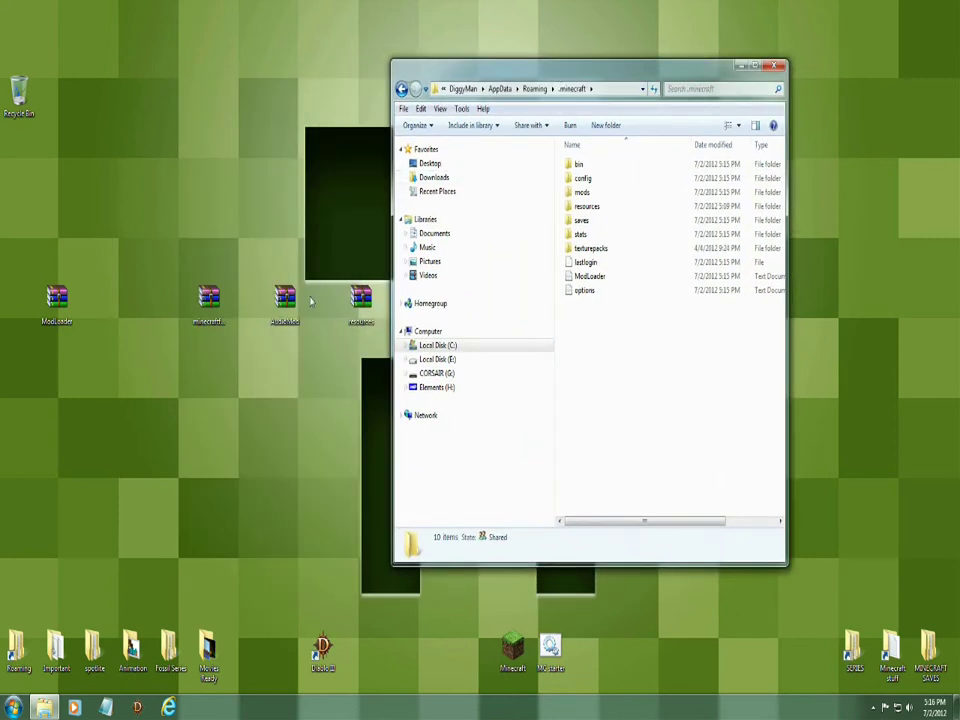
pyautogui.doubleClick(579, 164)
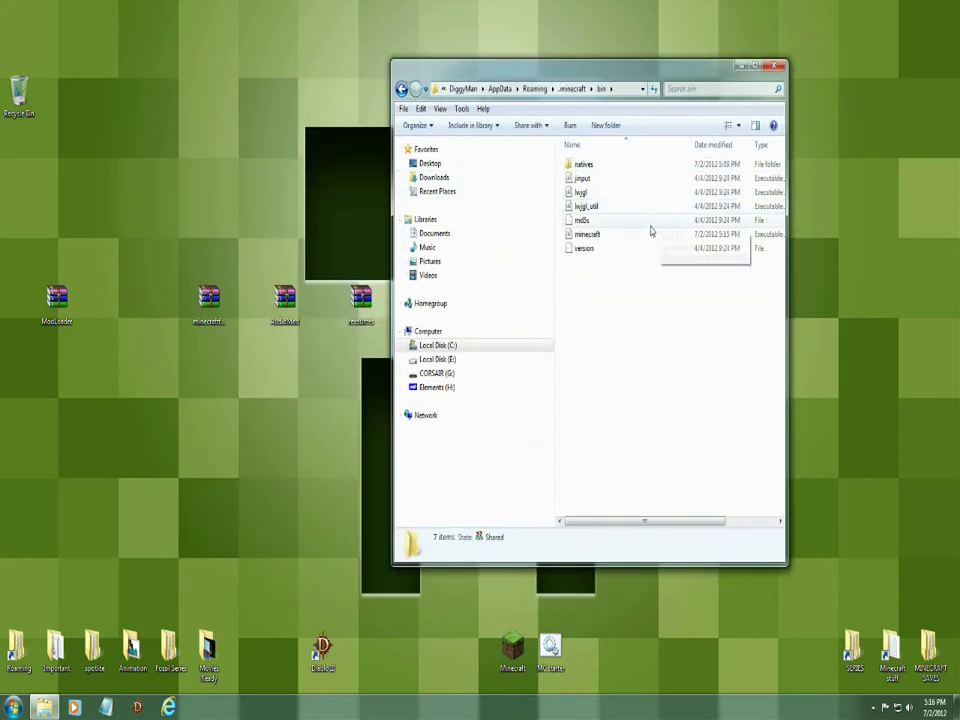
pyautogui.rightClick(581, 237)
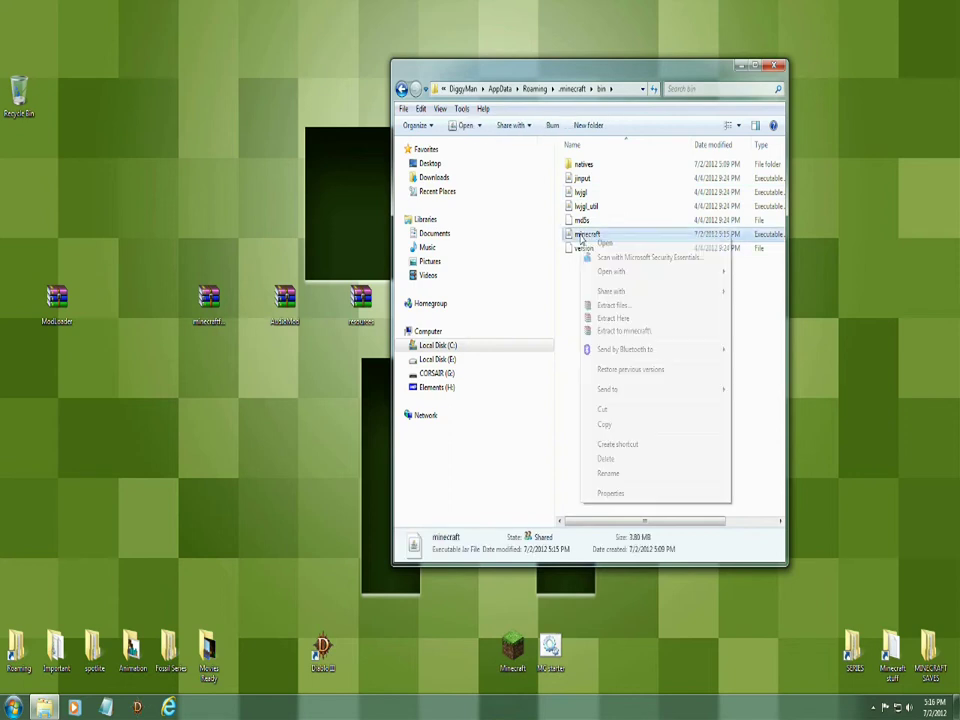
pyautogui.moveTo(645, 275)
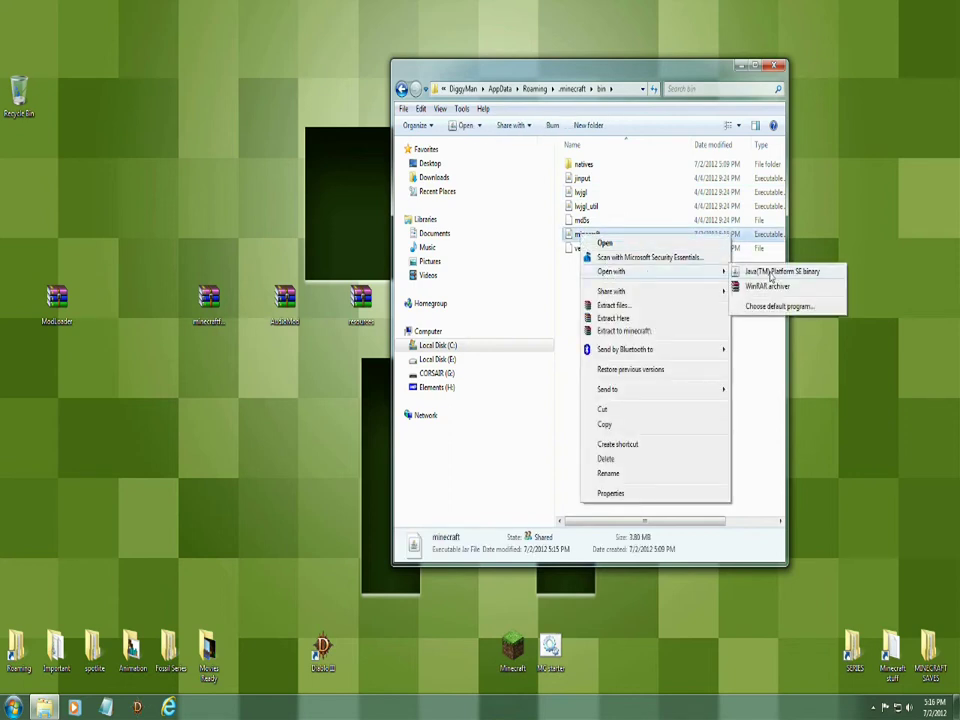
pyautogui.click(761, 288)
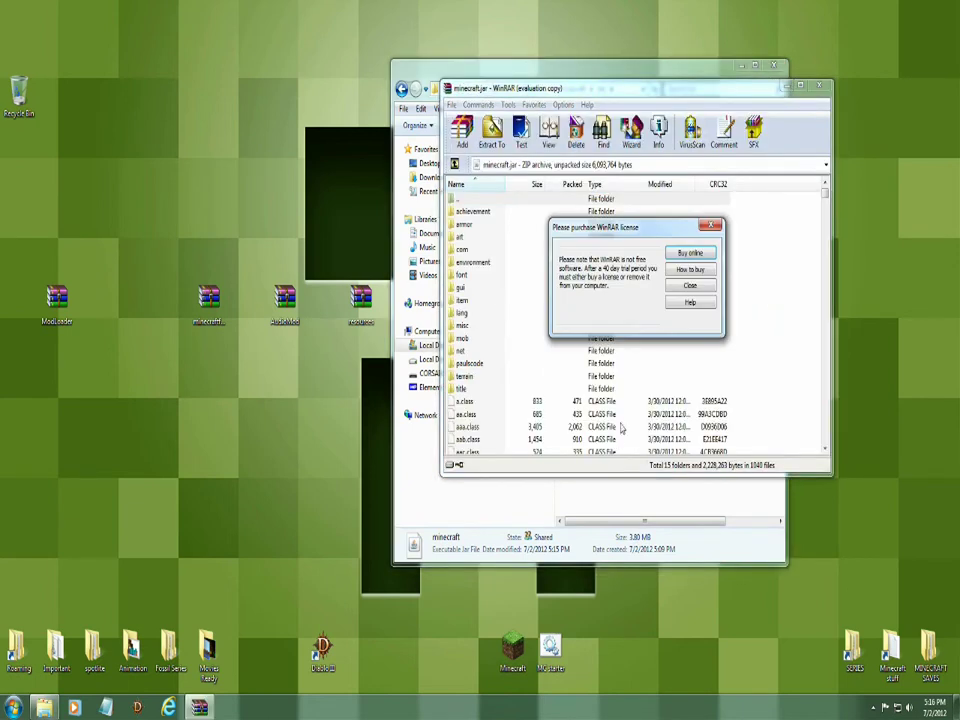
pyautogui.click(679, 287)
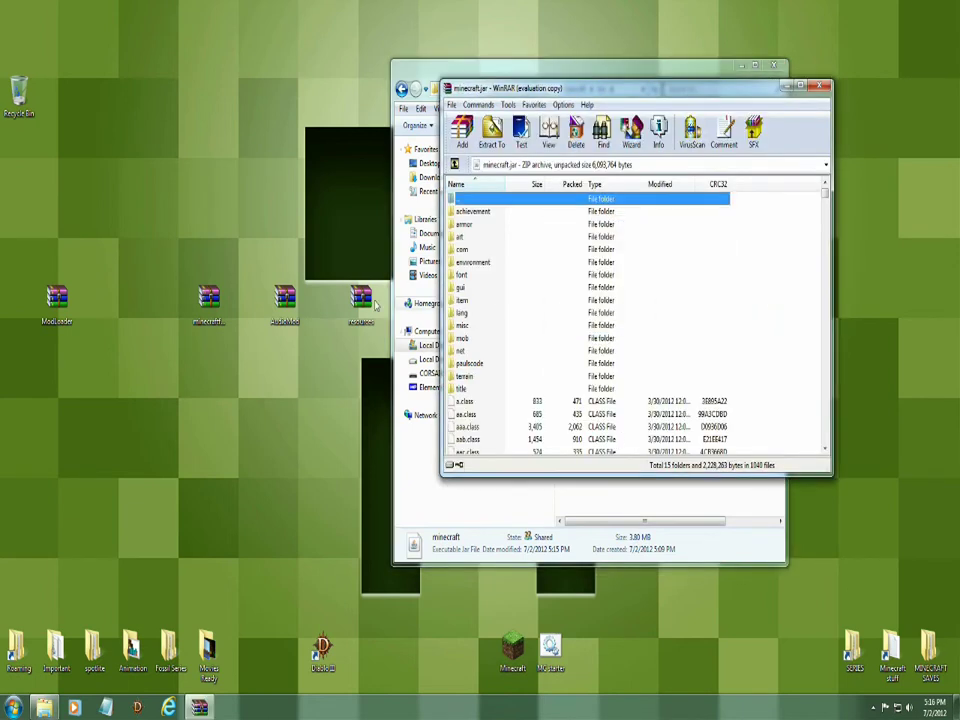
# Open the minecraftforge-client-3.3.8.152 archive from the desktop, dismiss the licence notice and place its window beside minecraft.jar.
pyautogui.doubleClick(285, 298)
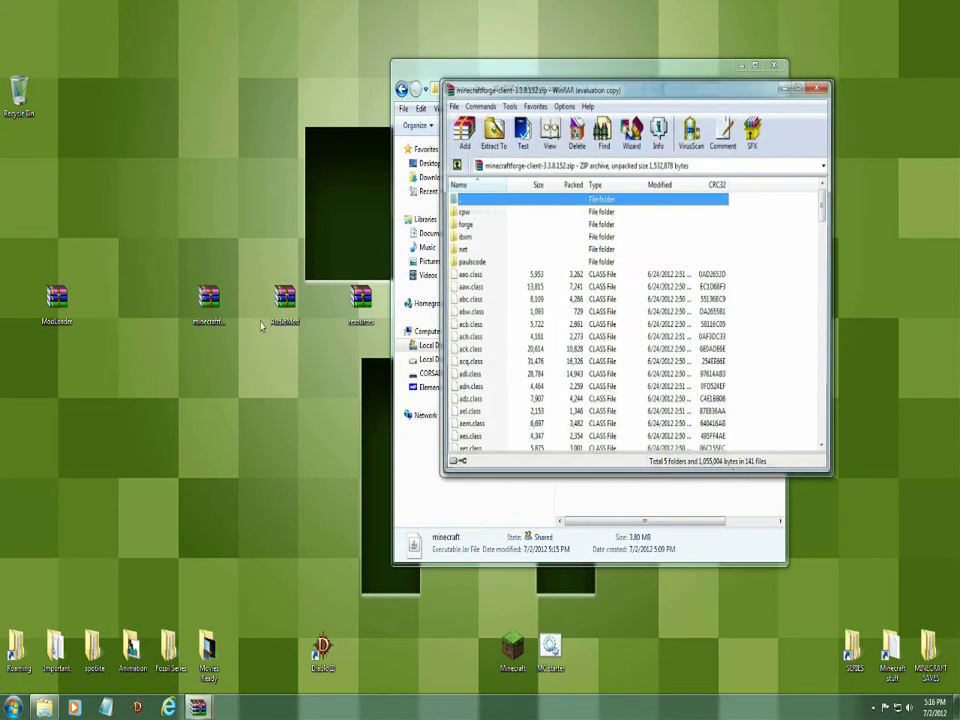
pyautogui.moveTo(632, 90); pyautogui.dragTo(364, 148)
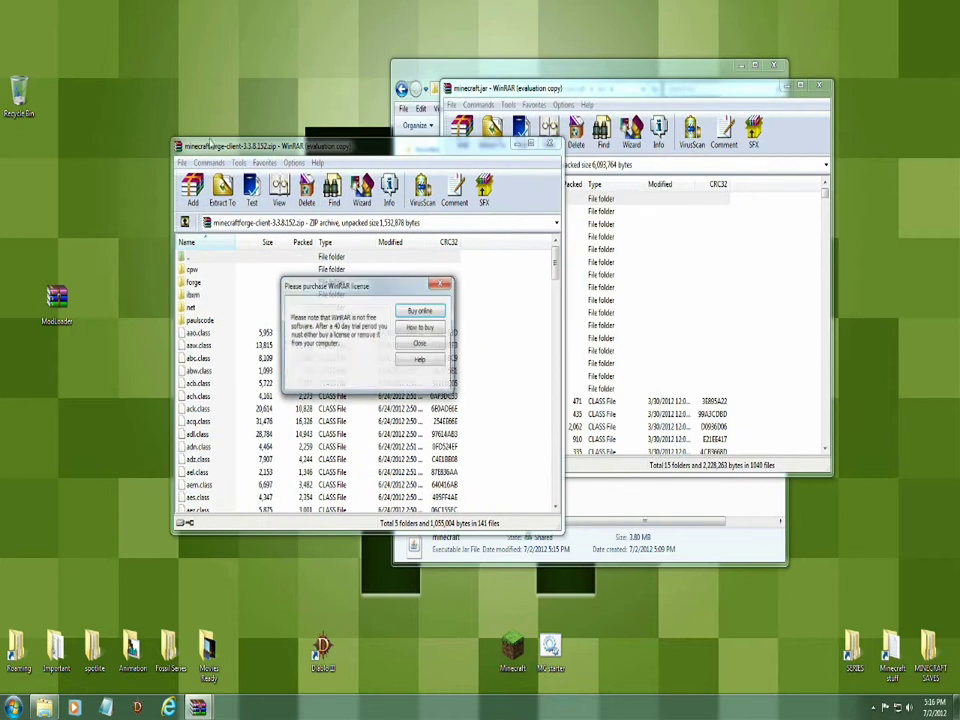
pyautogui.click(420, 344)
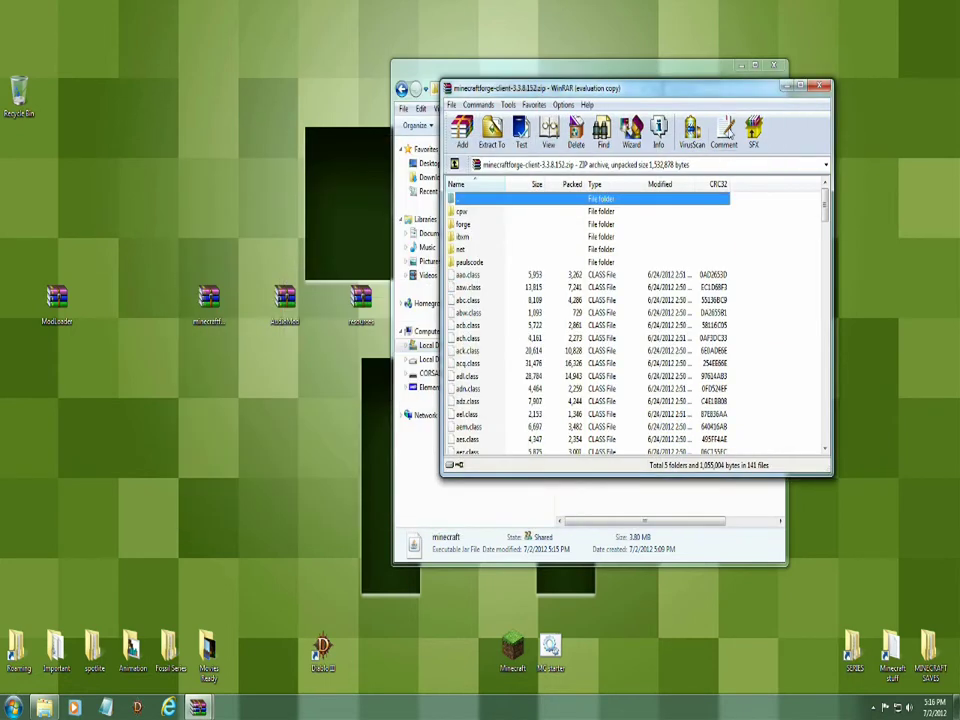
pyautogui.moveTo(425, 147); pyautogui.dragTo(279, 116)
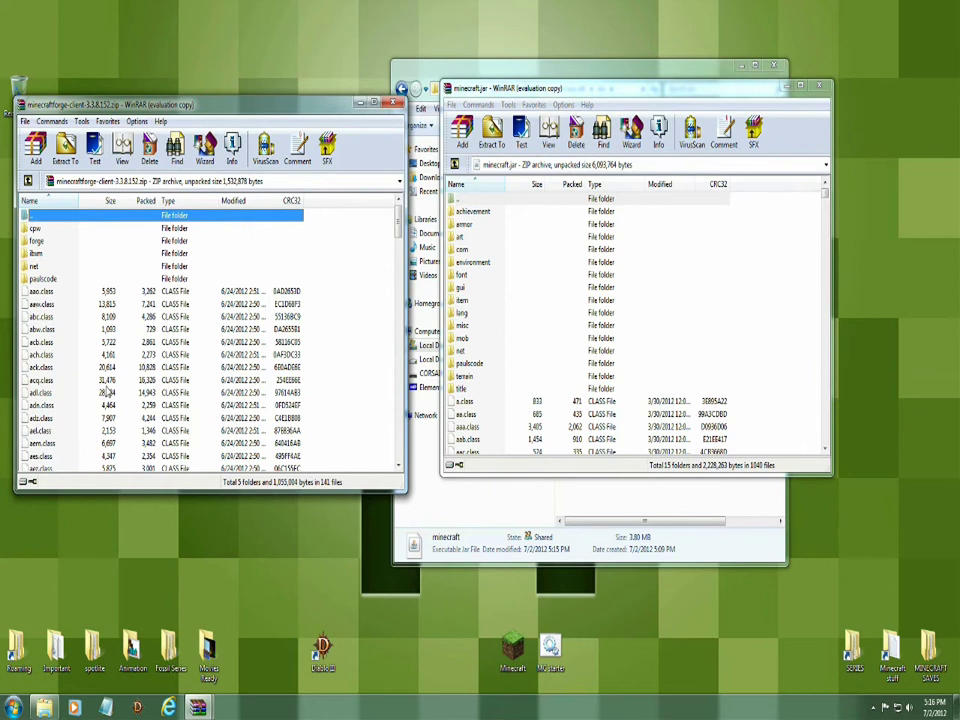
# Add all files from the Forge archive to minecraft.jar with the Add and replace files mode, and close both archives and the bin folder.
pyautogui.click(110, 383)
pyautogui.rightClick(112, 383)
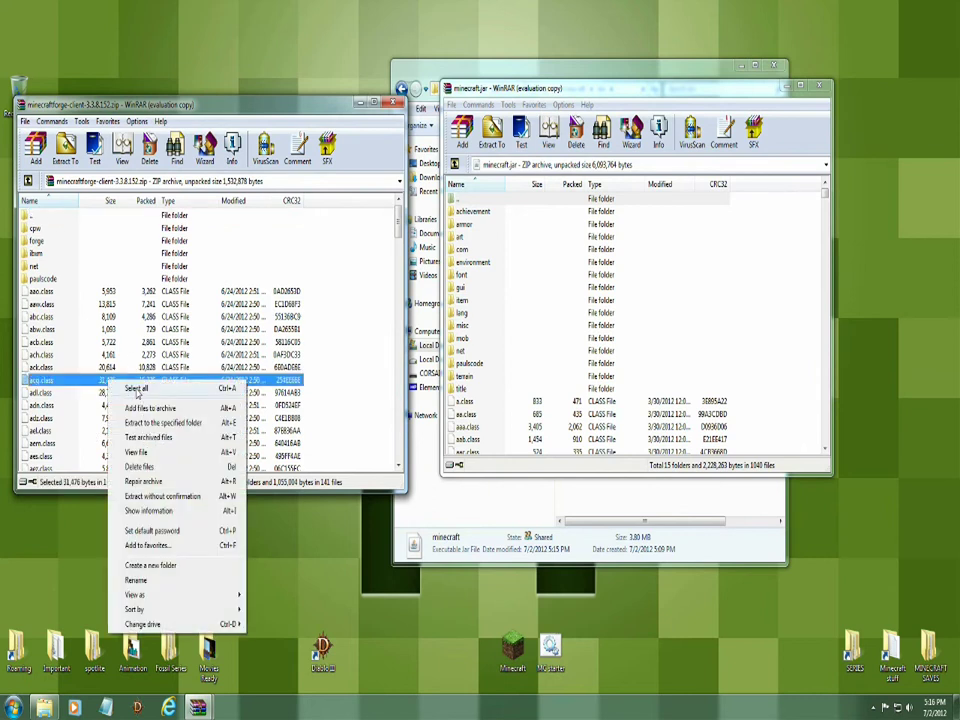
pyautogui.click(139, 390)
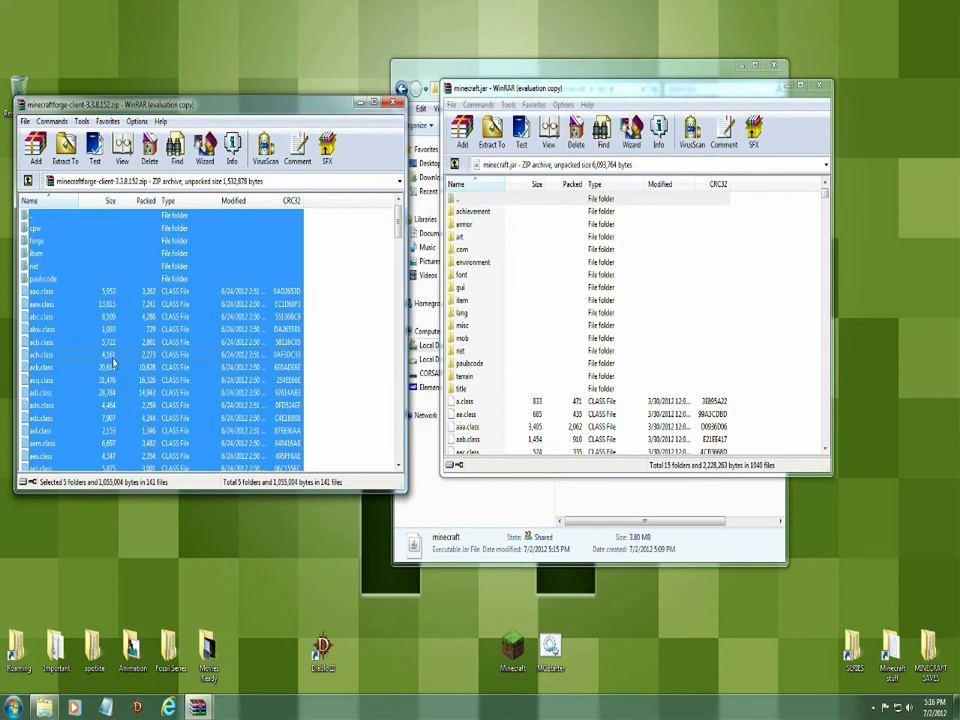
pyautogui.moveTo(113, 363); pyautogui.dragTo(505, 431)
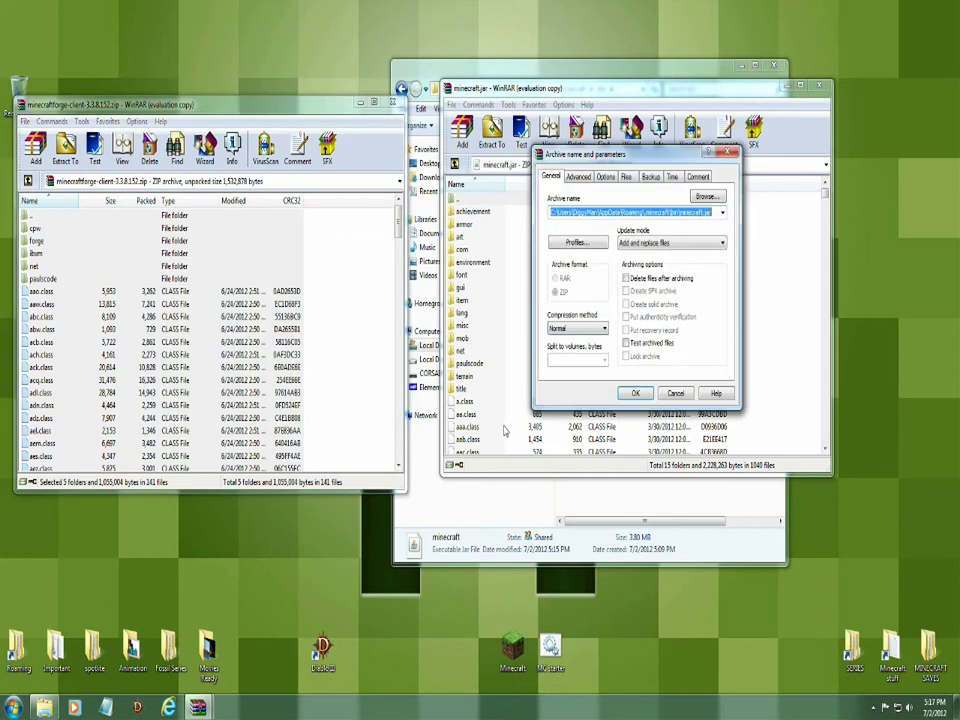
pyautogui.click(635, 393)
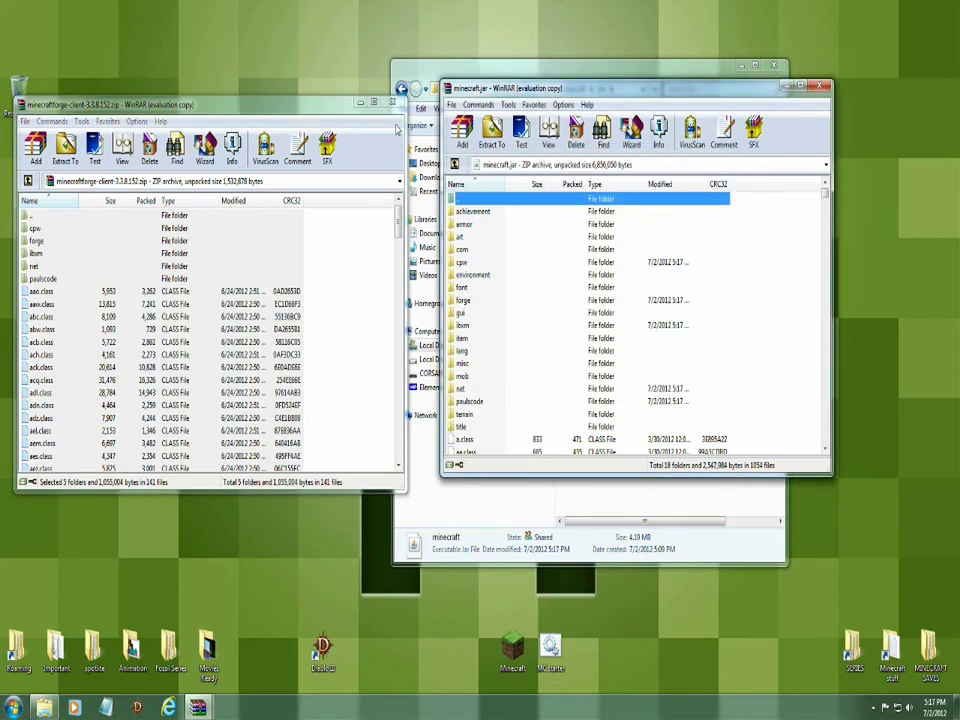
pyautogui.click(392, 102)
pyautogui.click(820, 87)
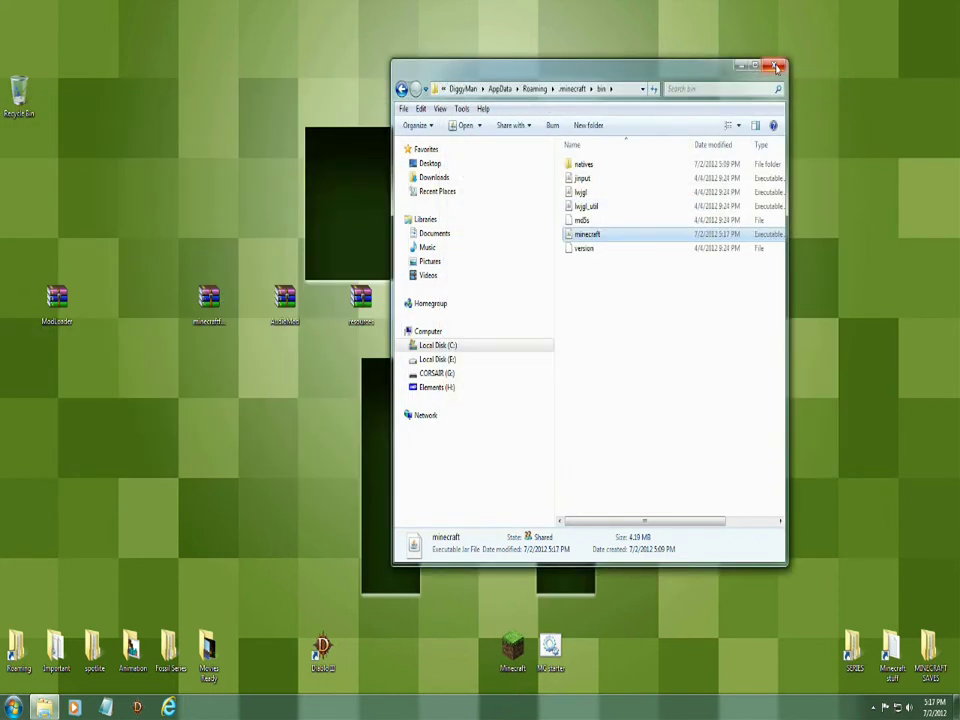
pyautogui.click(776, 67)
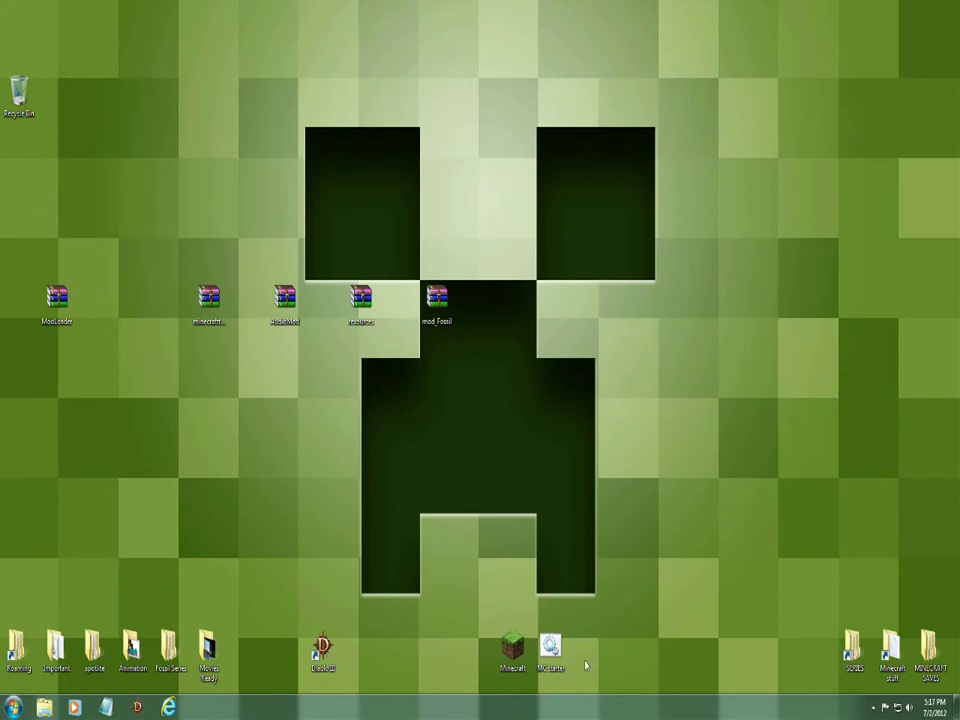
# Place the Forge archive next to ModLoader on the desktop, and launch Minecraft through MC starter with the remembered login.
pyautogui.moveTo(193, 321); pyautogui.dragTo(133, 337)
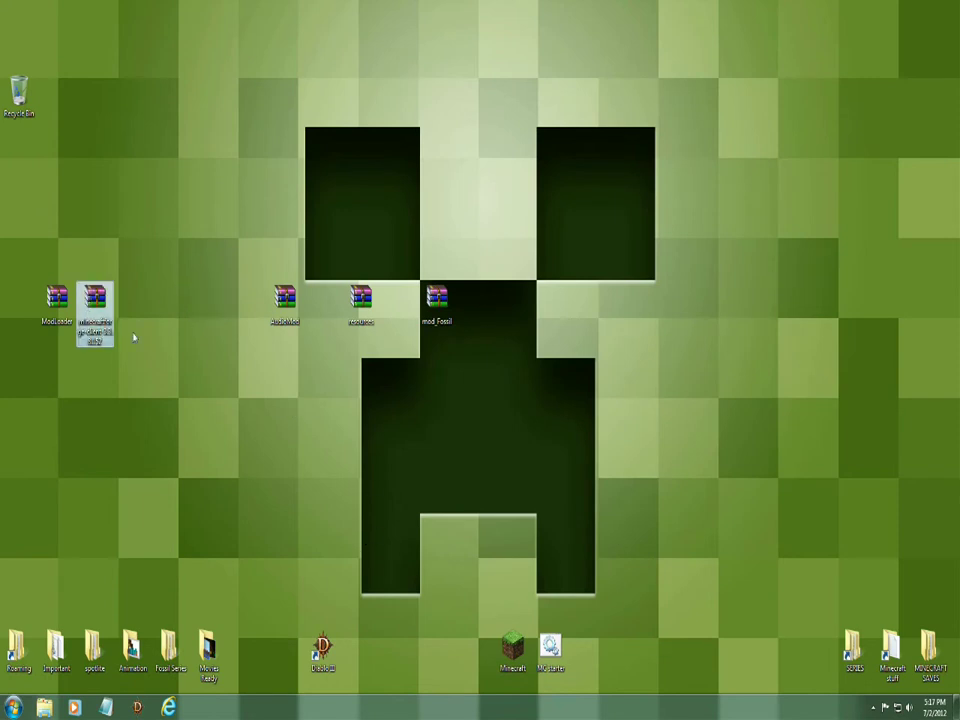
pyautogui.doubleClick(550, 645)
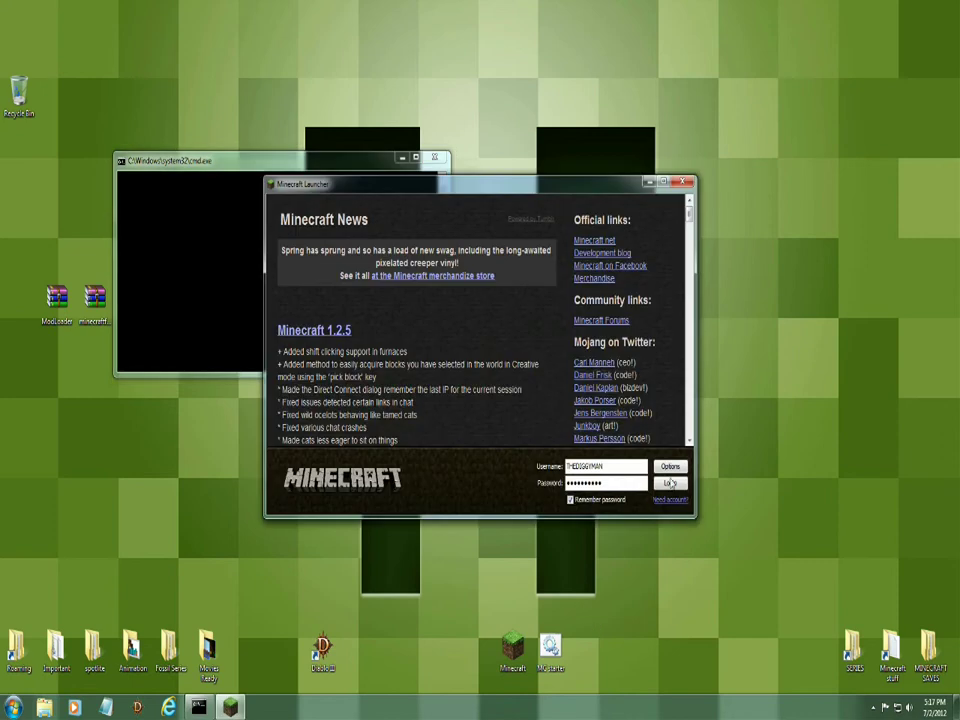
pyautogui.click(670, 484)
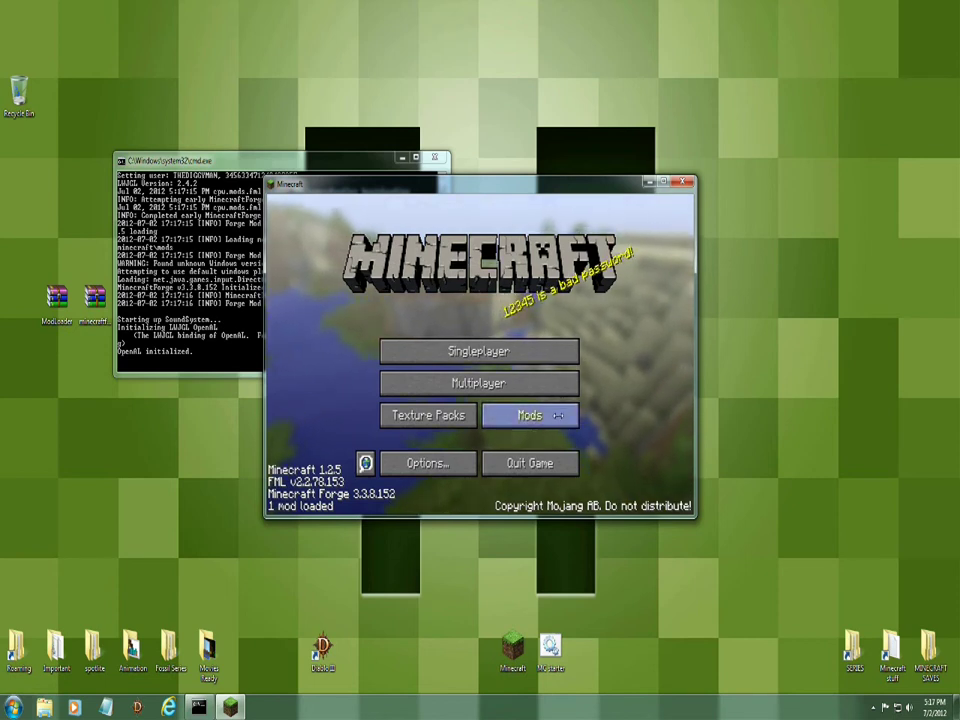
# Check the list of loaded mods from Minecraft's title screen and quit the game.
pyautogui.click(530, 415)
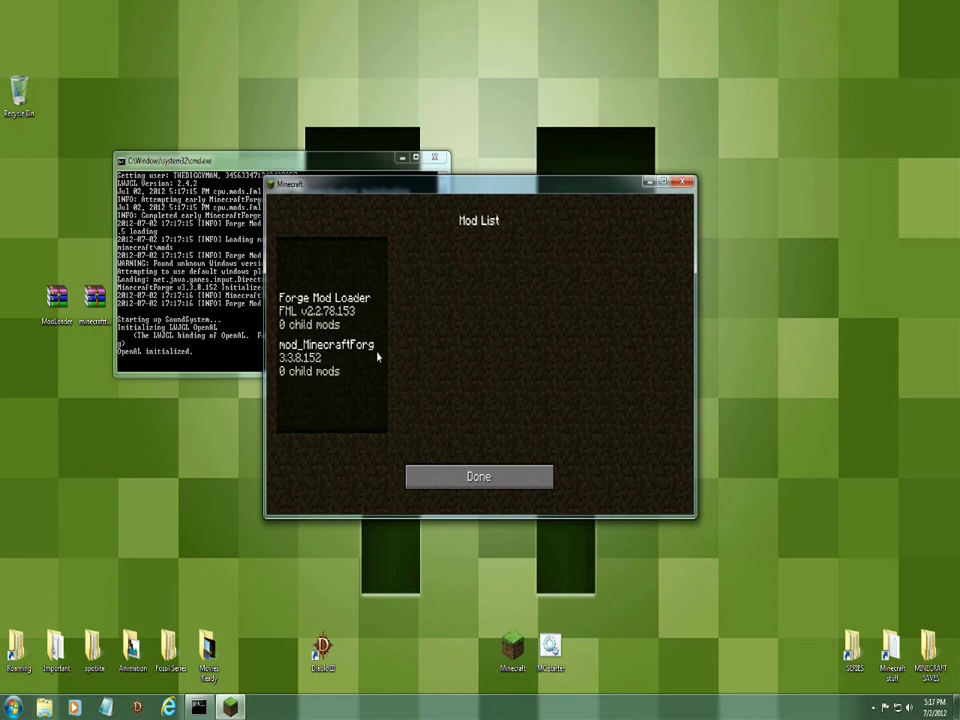
pyautogui.click(490, 477)
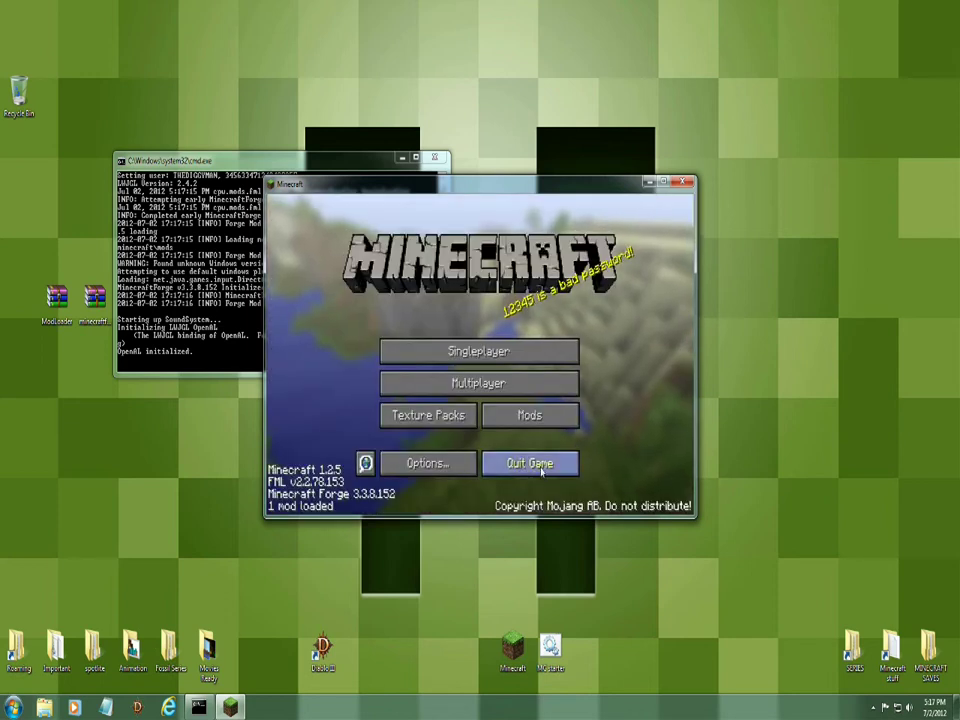
pyautogui.click(547, 464)
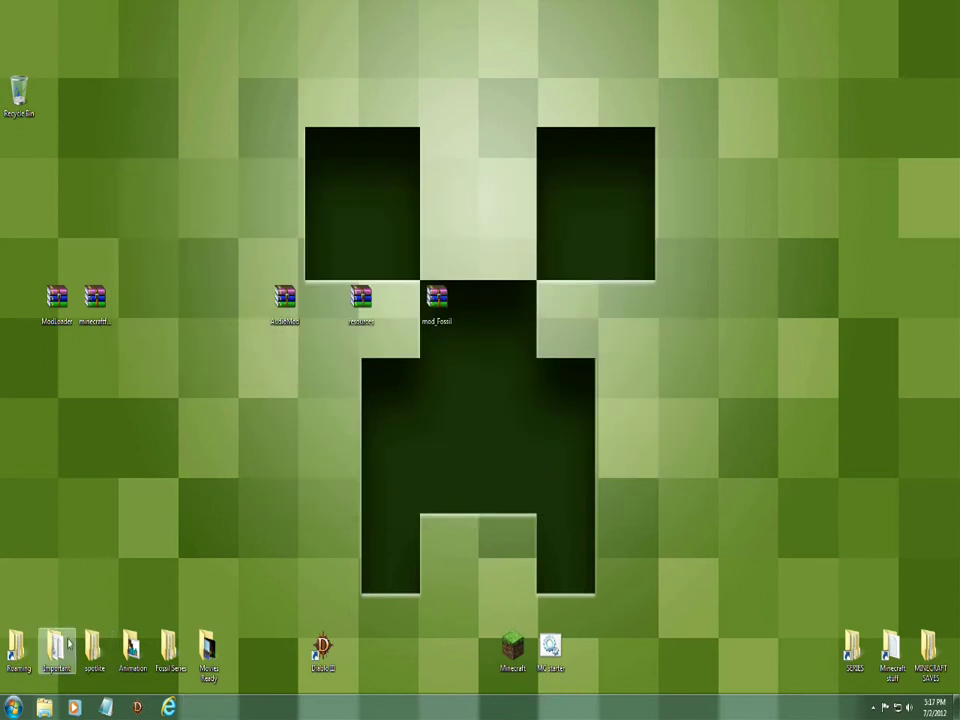
# Reopen minecraft.jar in WinRAR through the Roaming shortcut's .minecraft bin folder, and move the archive window clear of the file list.
pyautogui.doubleClick(12, 652)
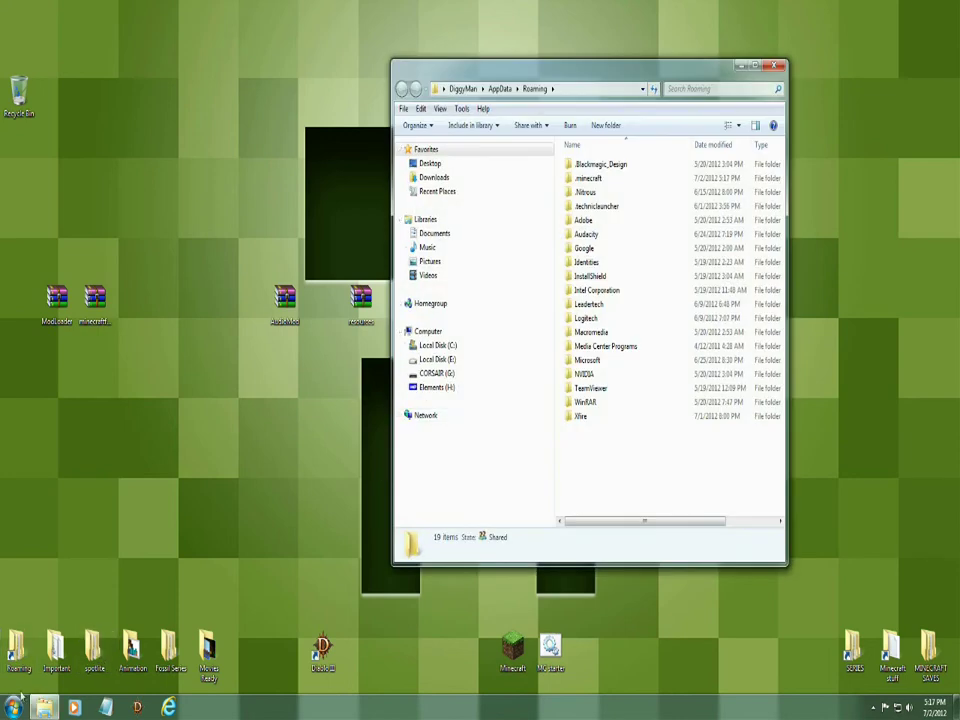
pyautogui.doubleClick(588, 179)
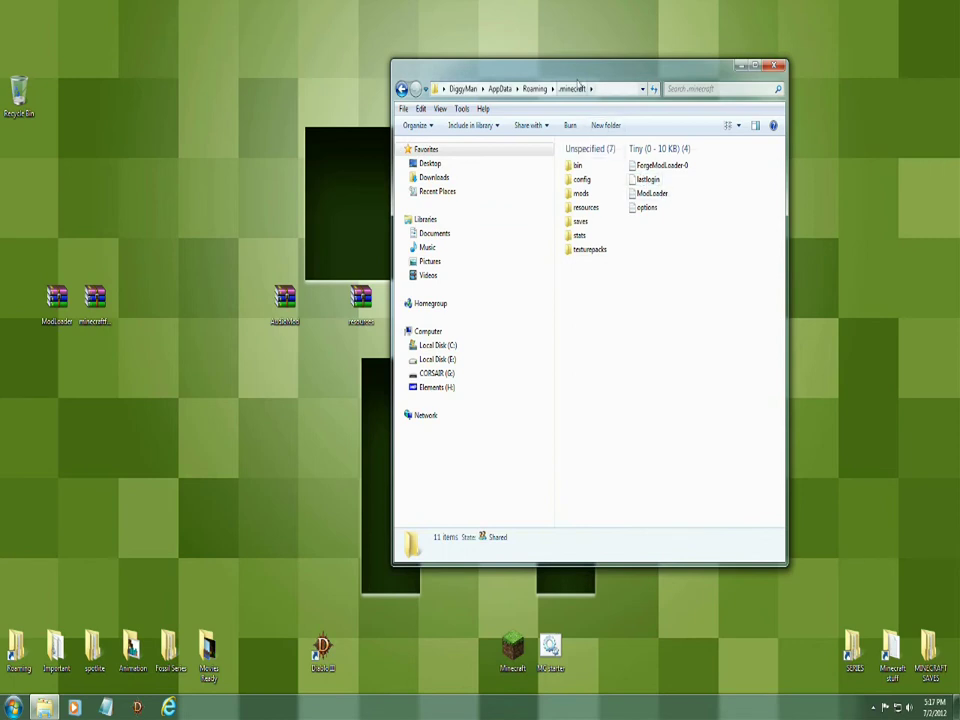
pyautogui.moveTo(577, 82); pyautogui.dragTo(647, 69)
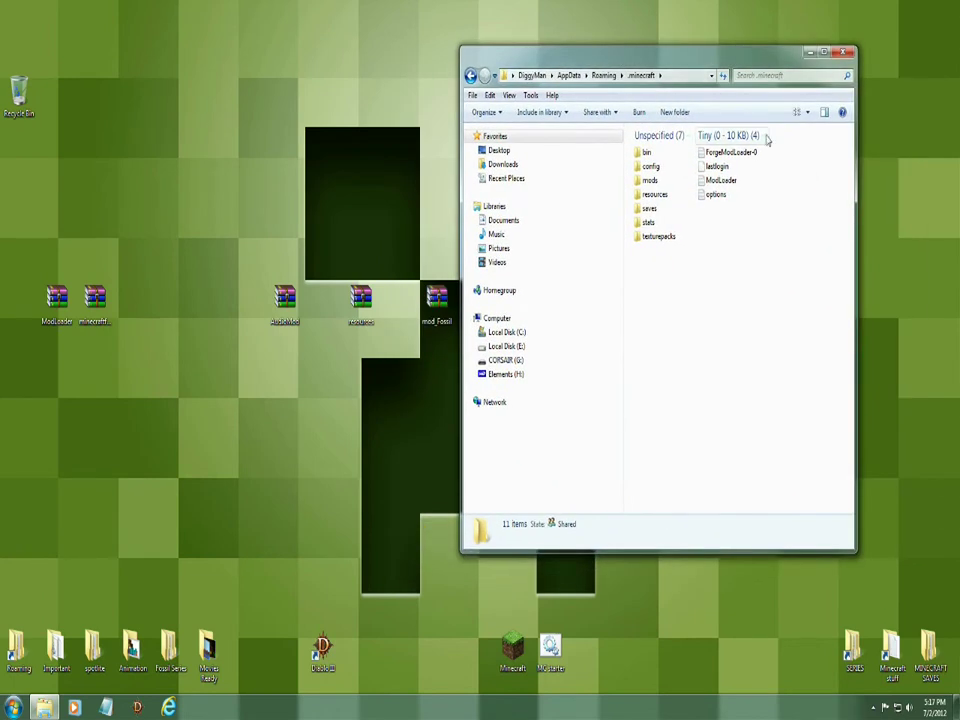
pyautogui.doubleClick(641, 152)
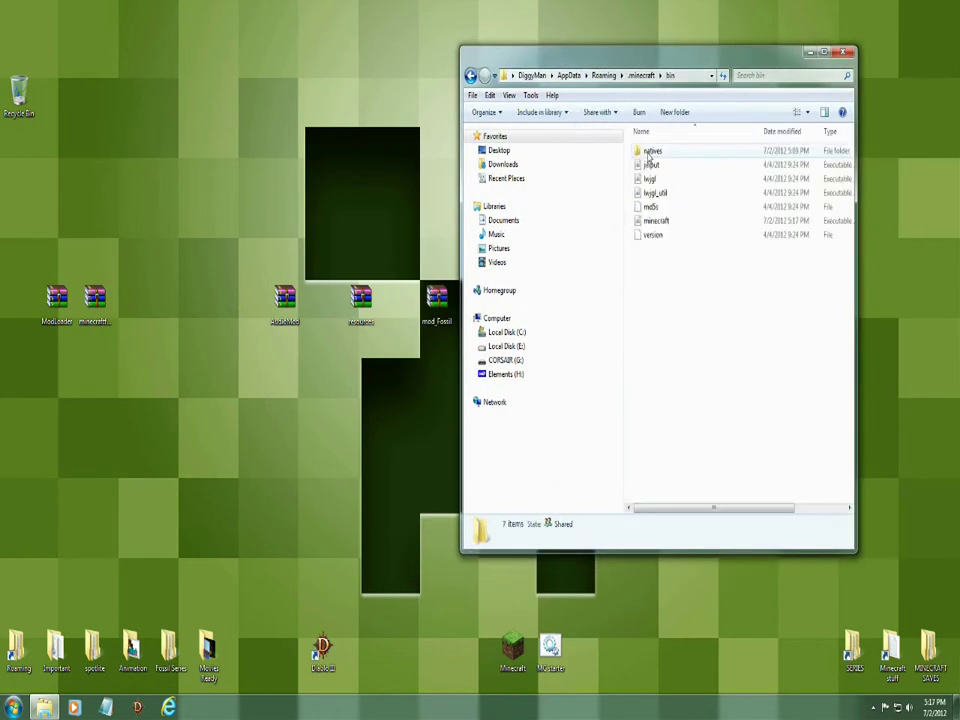
pyautogui.rightClick(651, 222)
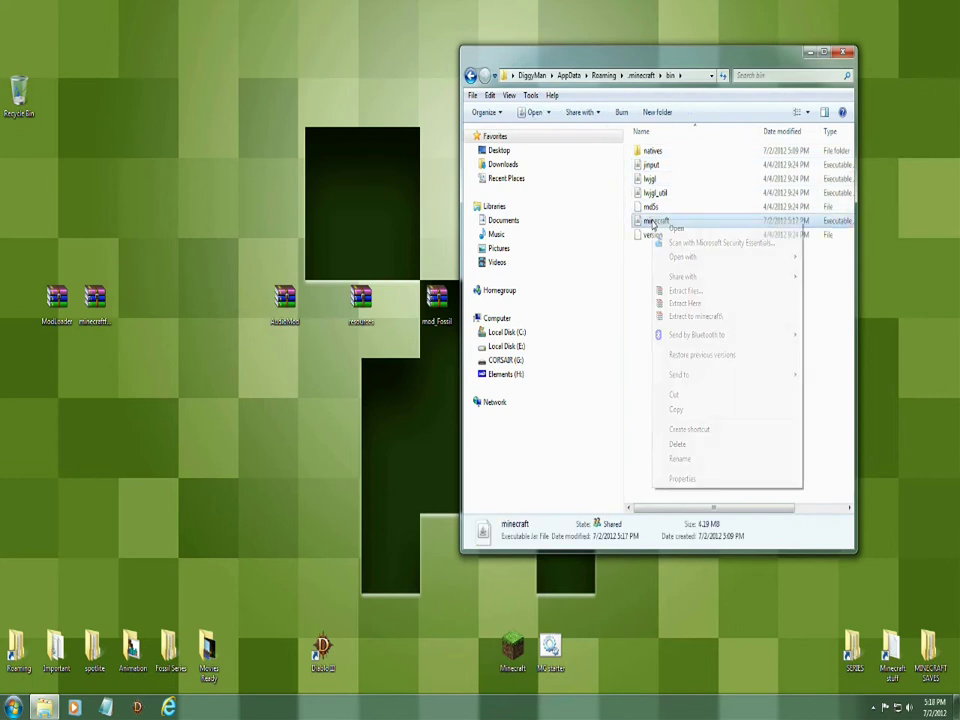
pyautogui.moveTo(687, 258)
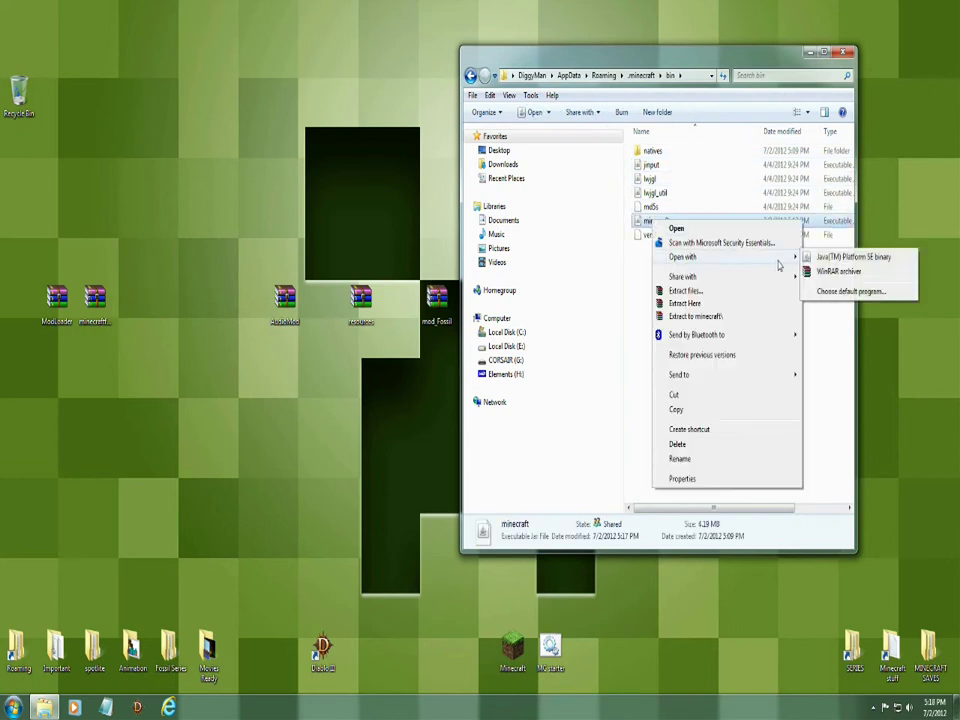
pyautogui.click(814, 270)
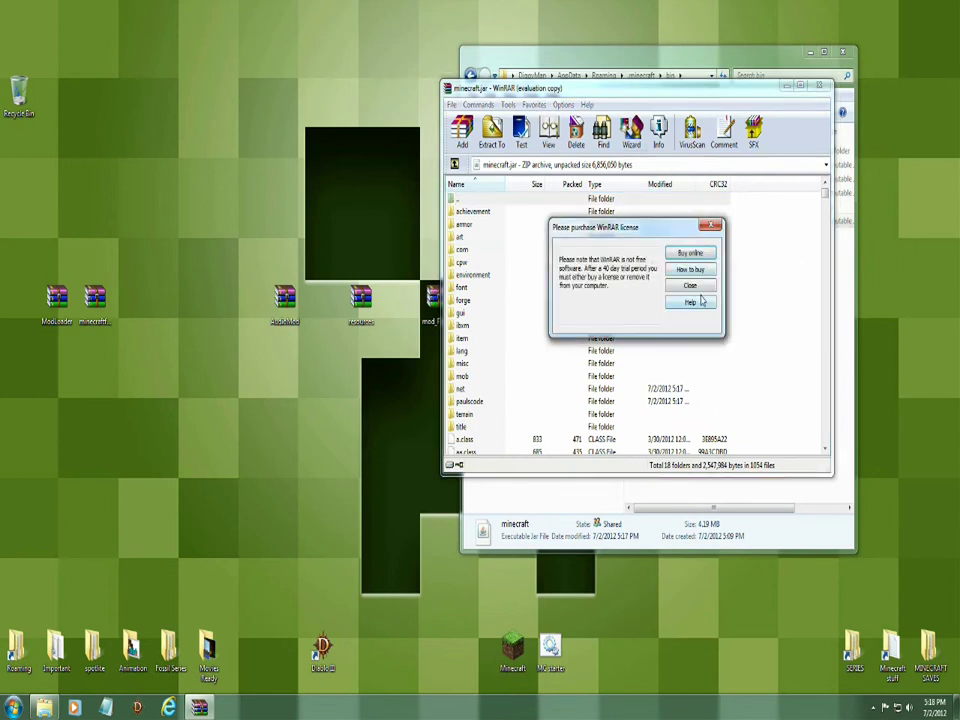
pyautogui.click(690, 285)
pyautogui.moveTo(480, 88); pyautogui.dragTo(524, 300)
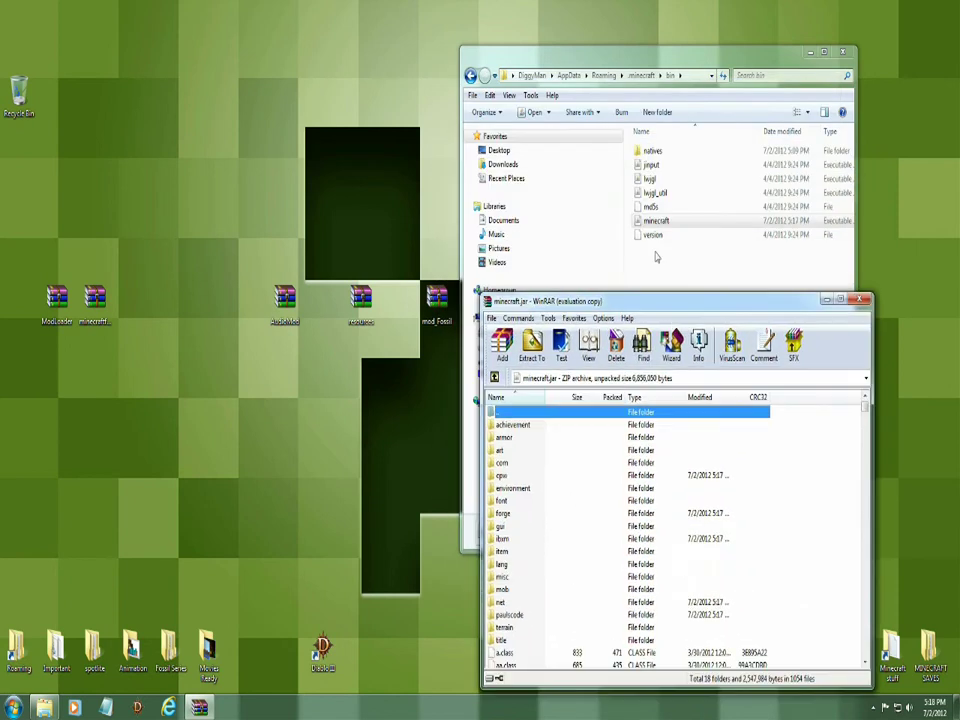
# Return the bin folder window to .minecraft, and rearrange the resources and AudioMod archives on the desktop.
pyautogui.click(470, 77)
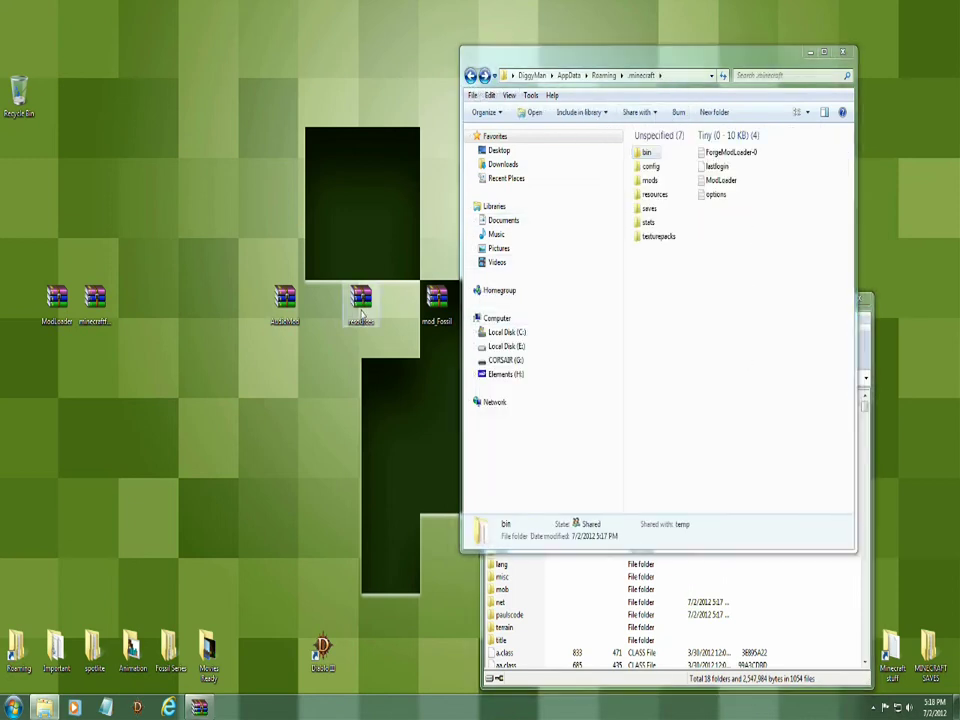
pyautogui.moveTo(365, 305); pyautogui.dragTo(290, 180)
pyautogui.moveTo(285, 302); pyautogui.dragTo(366, 310)
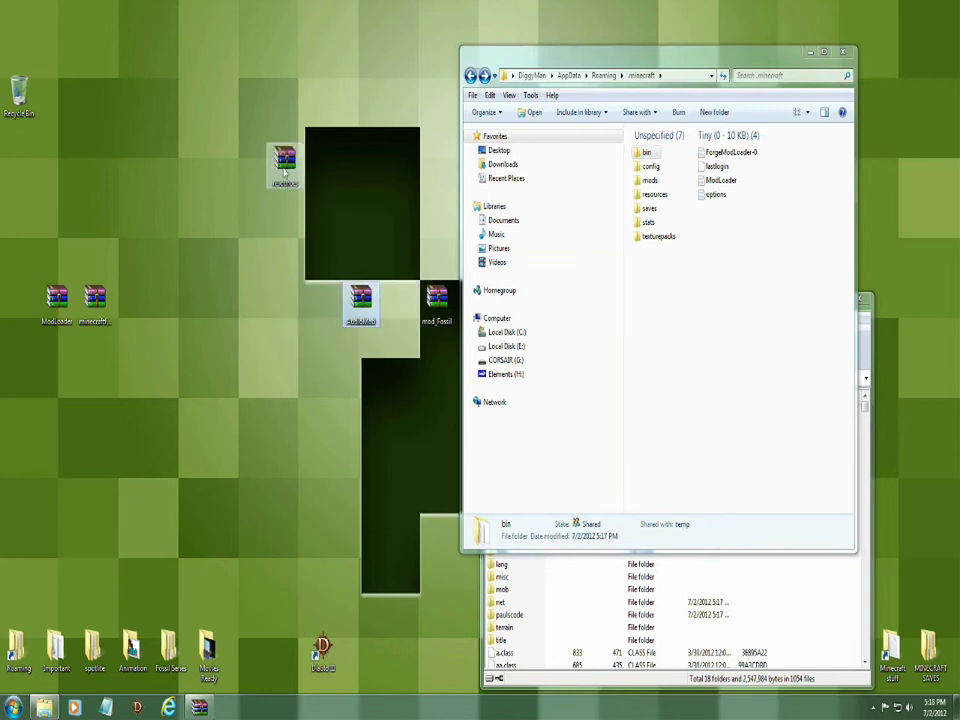
pyautogui.moveTo(284, 165); pyautogui.dragTo(246, 252)
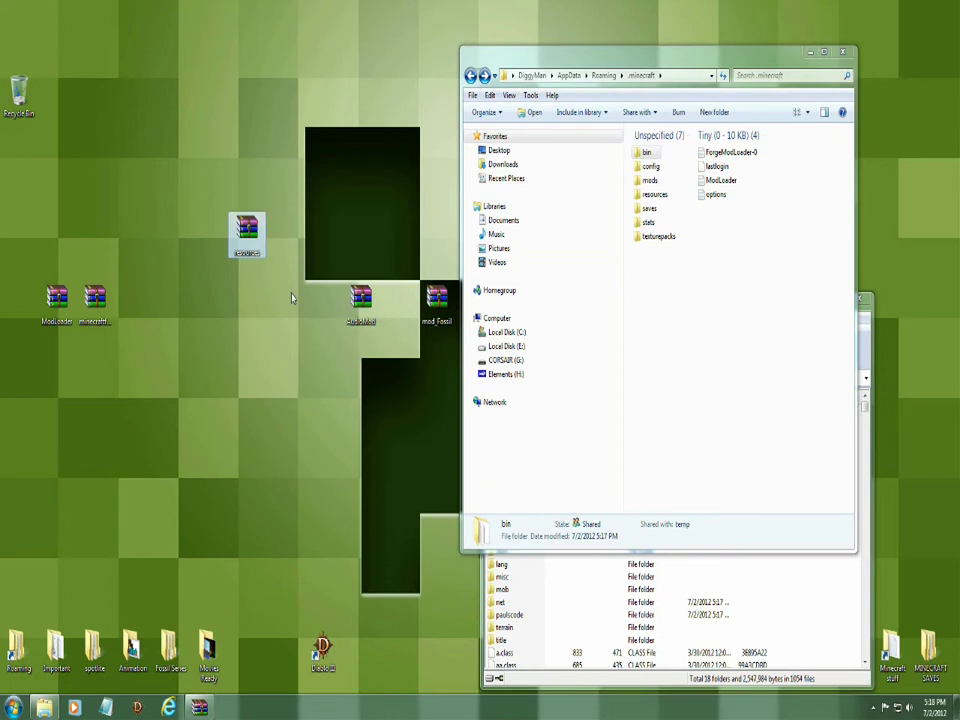
# Copy the resources folder from the resources archive into .minecraft, merging it with the existing folder, and close the archive.
pyautogui.doubleClick(246, 232)
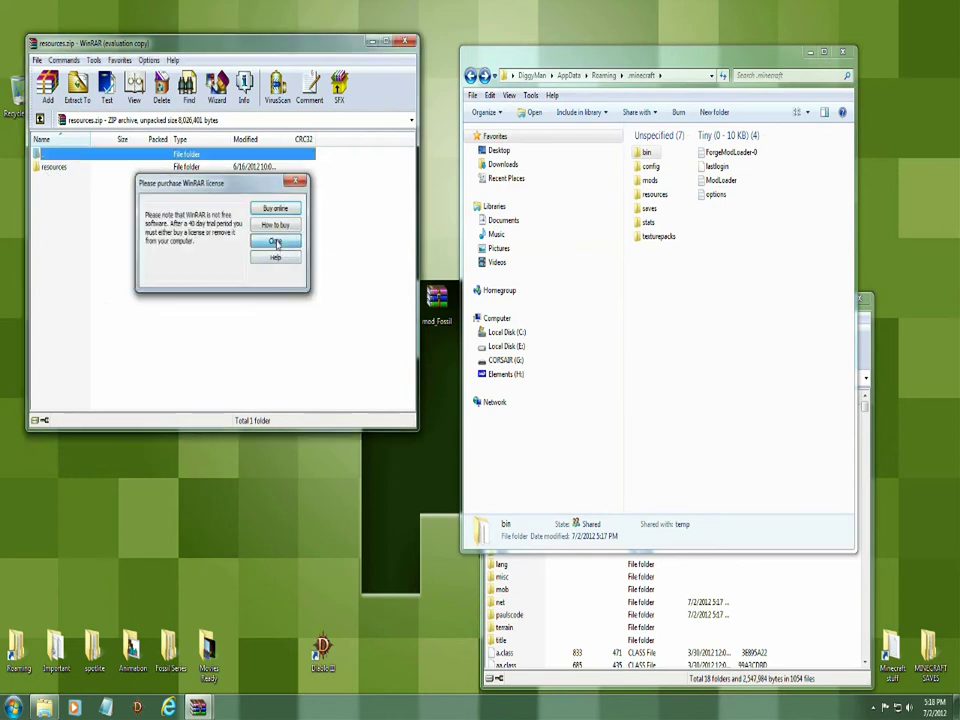
pyautogui.click(274, 241)
pyautogui.click(50, 168)
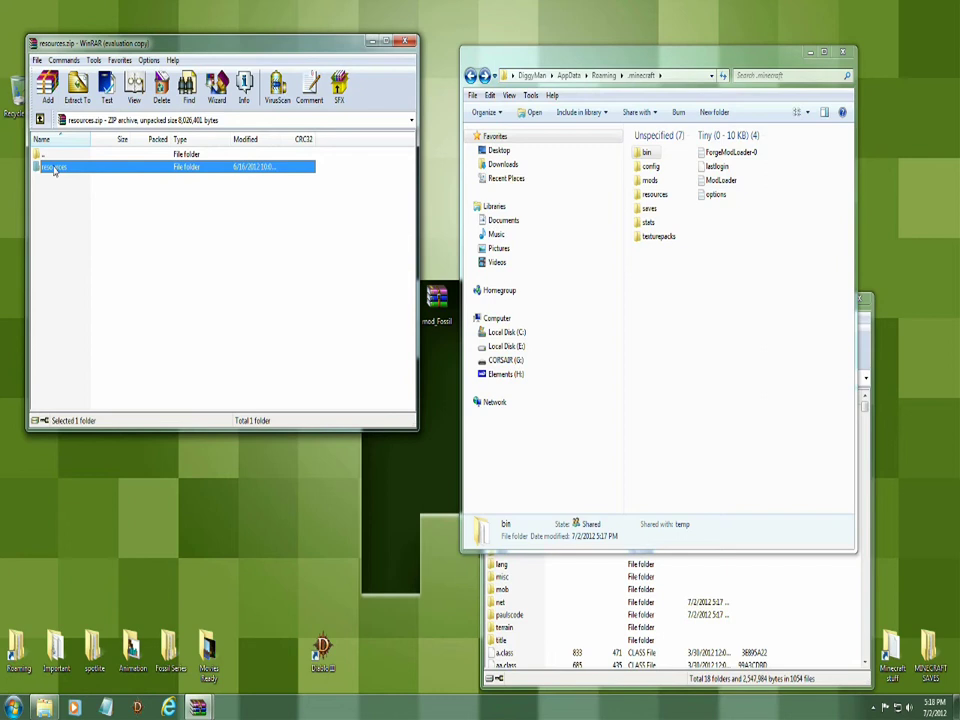
pyautogui.moveTo(55, 170); pyautogui.dragTo(692, 371)
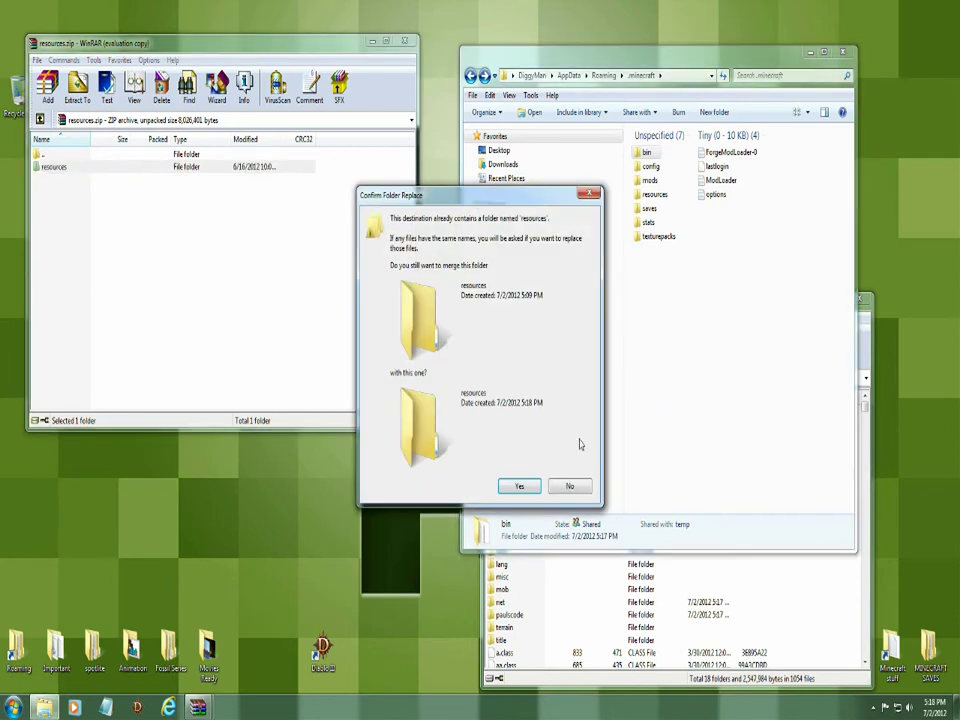
pyautogui.click(515, 485)
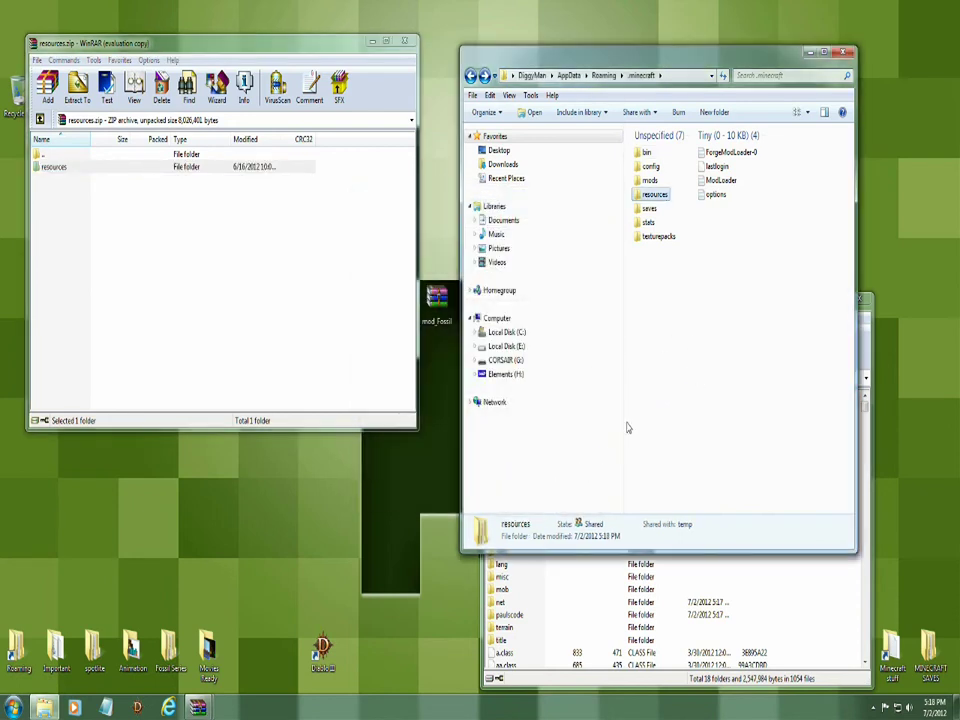
pyautogui.click(404, 42)
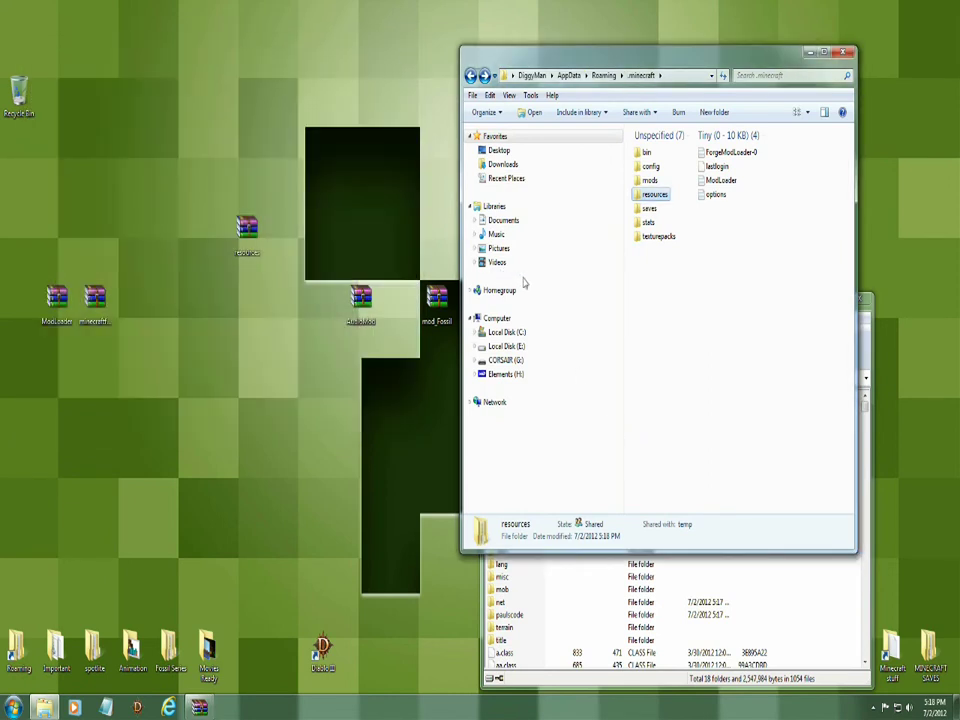
# Close the .minecraft folder, move the minecraft.jar window higher on the desktop, and place the resources archive beside the Forge archive.
pyautogui.click(838, 55)
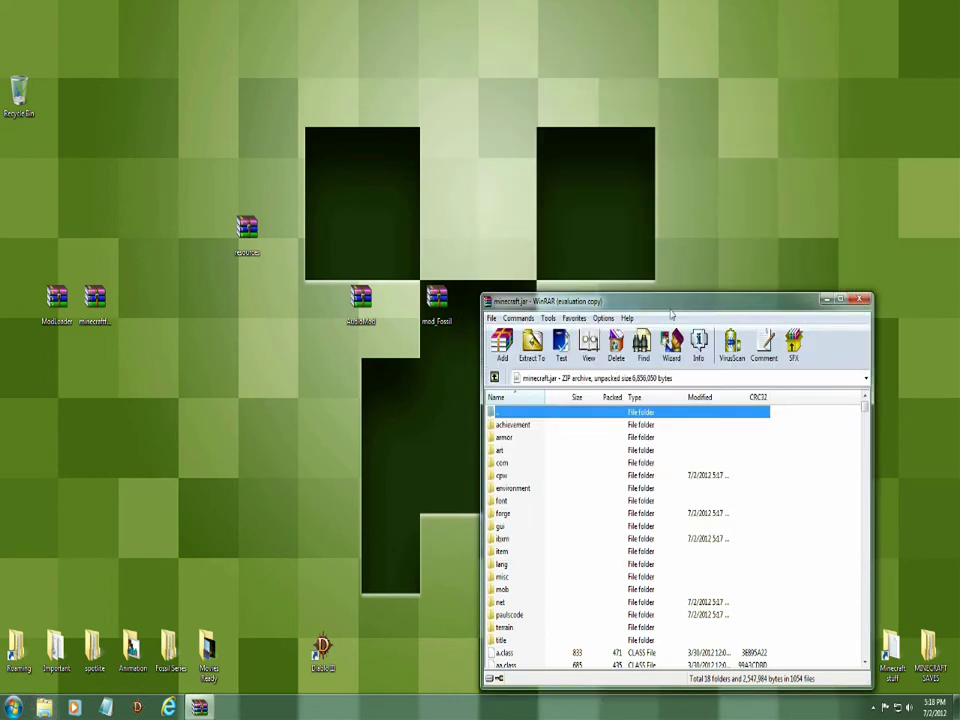
pyautogui.moveTo(670, 309); pyautogui.dragTo(692, 97)
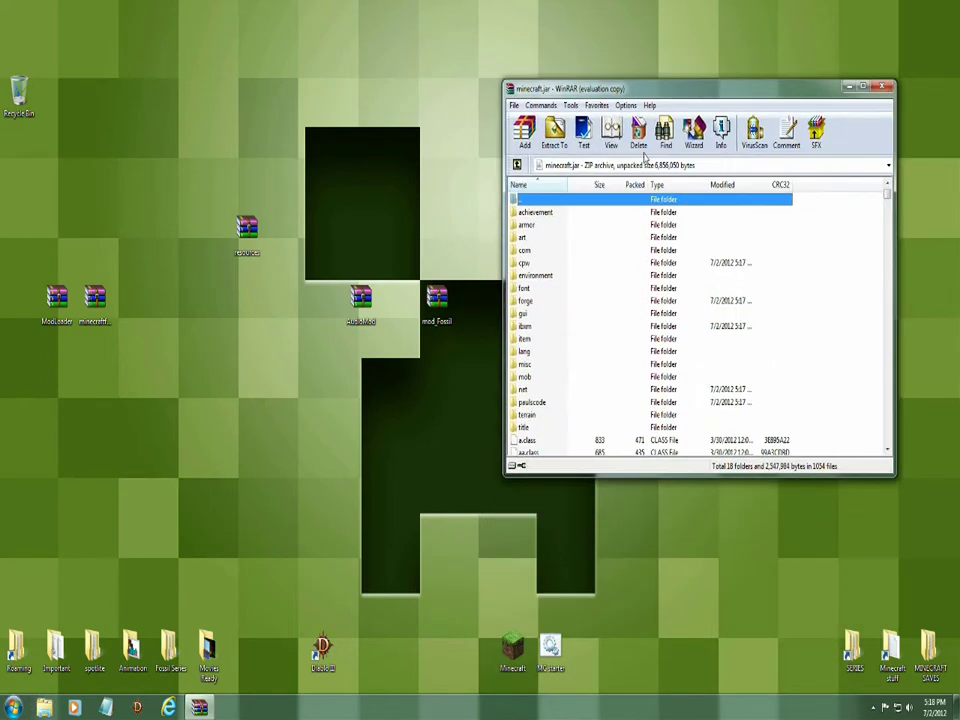
pyautogui.moveTo(247, 228); pyautogui.dragTo(136, 300)
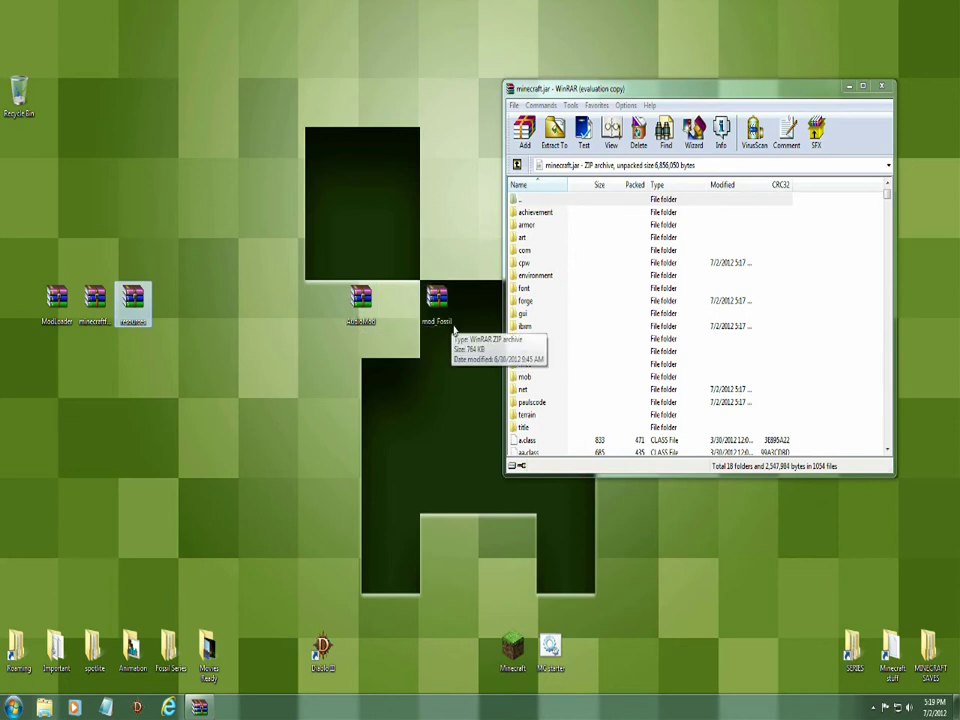
# Add all files from AudioMod.zip to minecraft.jar with the Add and replace files mode, and close the AudioMod archive.
pyautogui.doubleClick(358, 305)
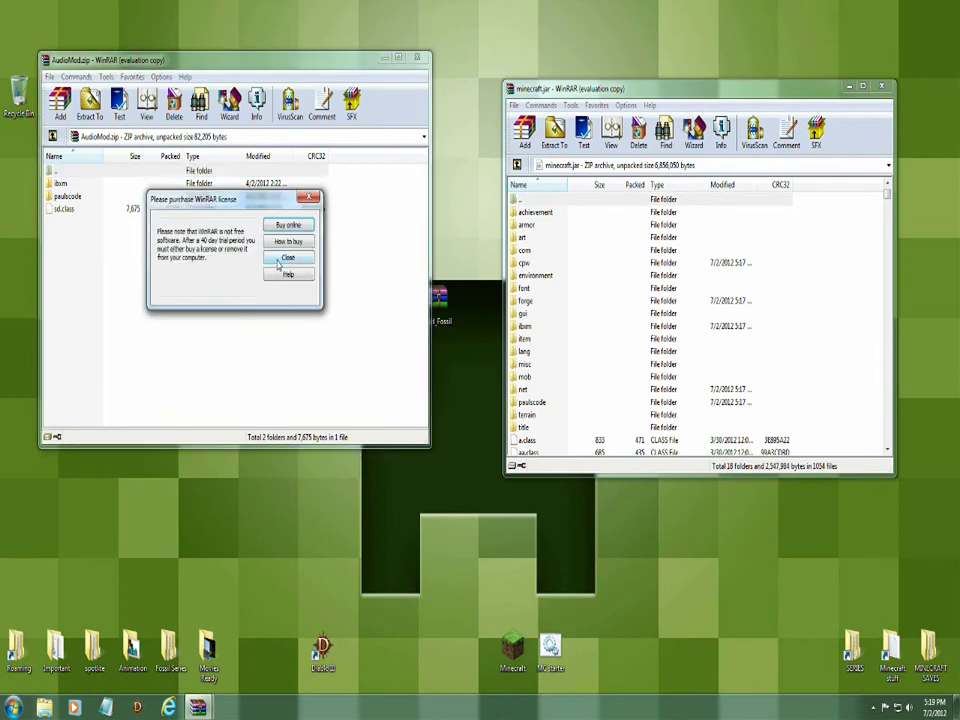
pyautogui.click(287, 258)
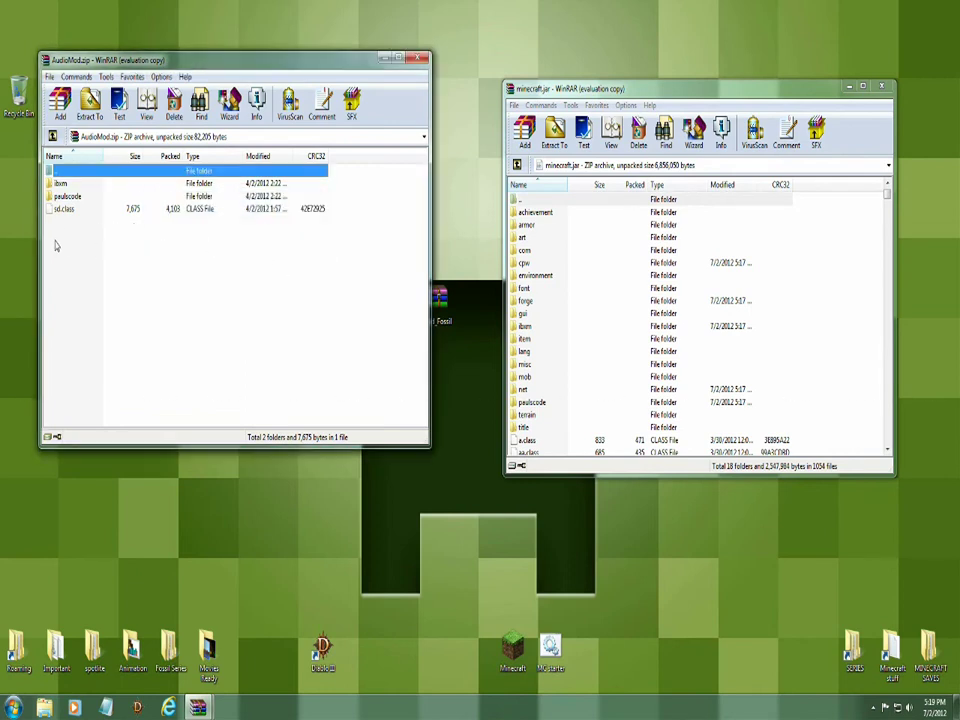
pyautogui.moveTo(55, 246); pyautogui.dragTo(98, 174)
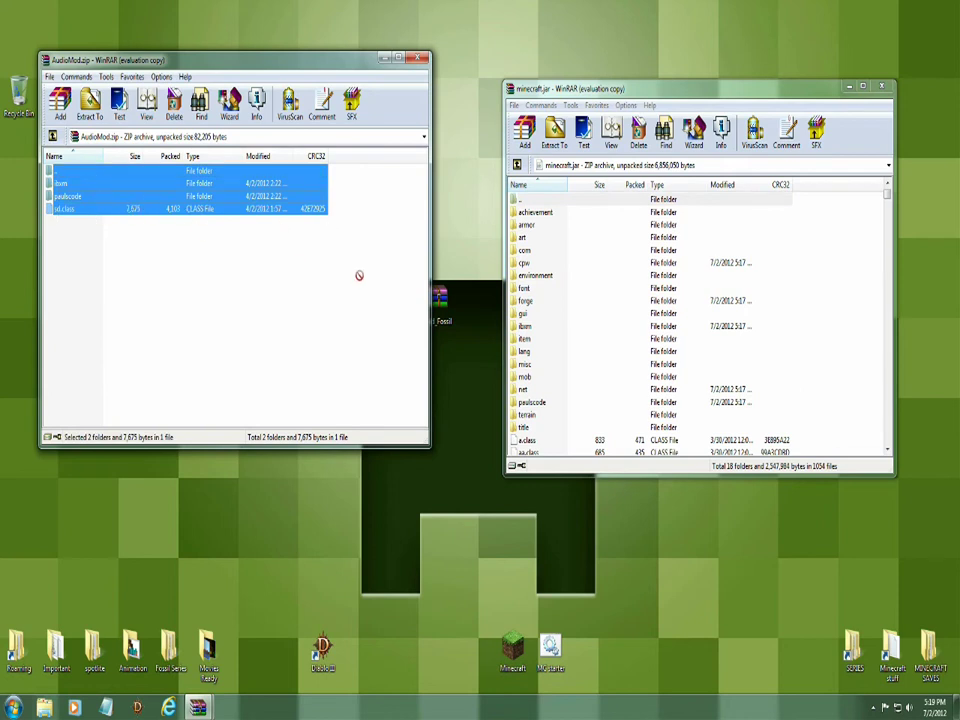
pyautogui.moveTo(359, 275); pyautogui.dragTo(558, 448)
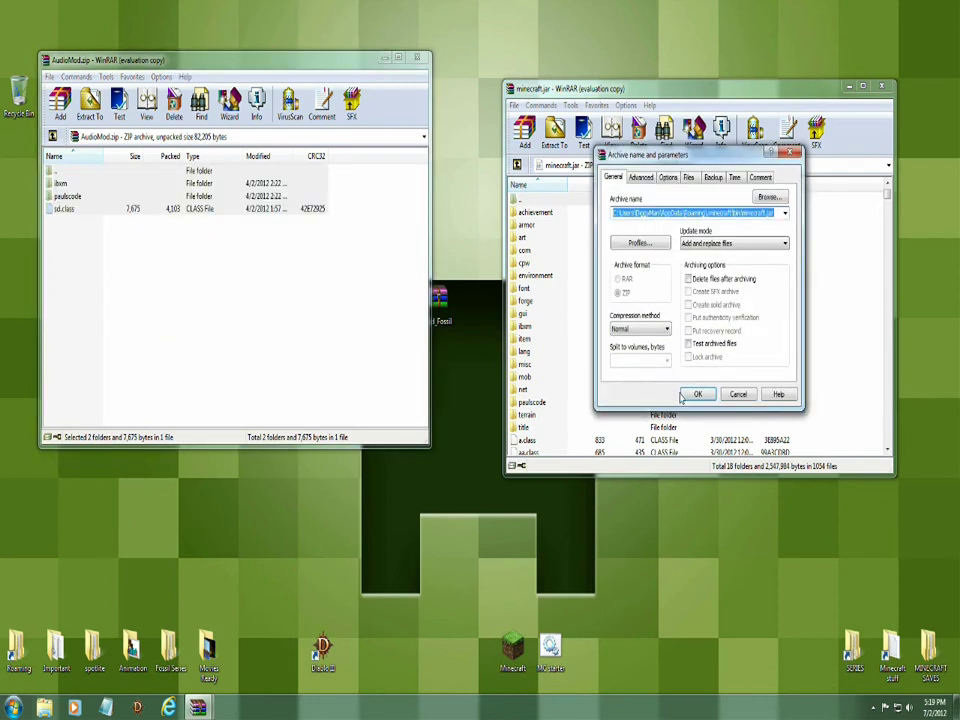
pyautogui.click(690, 394)
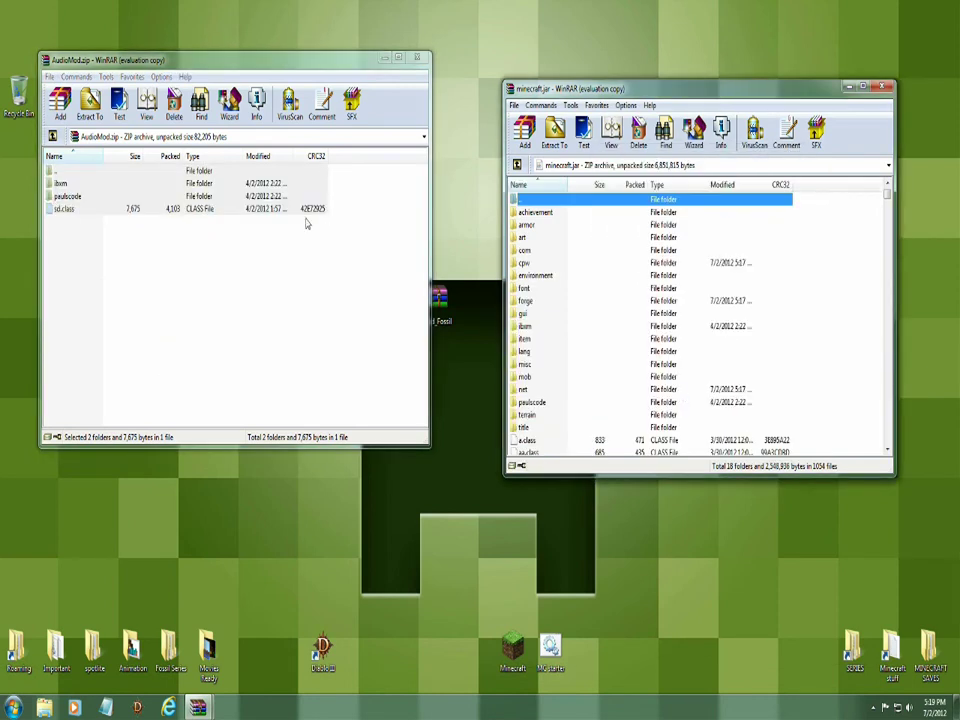
pyautogui.click(416, 58)
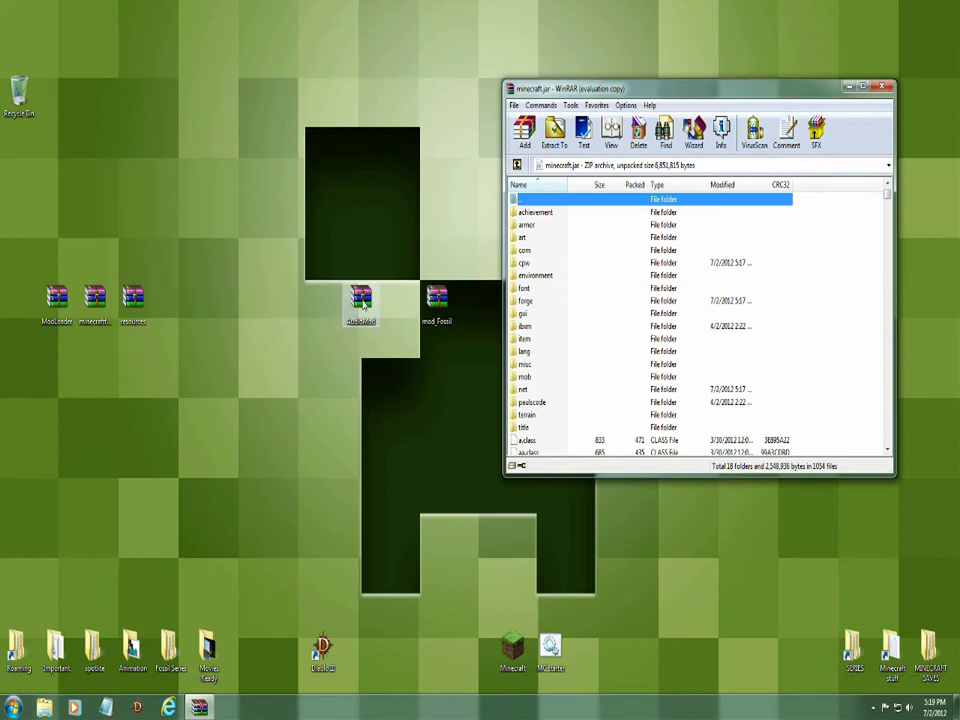
# Place the AudioMod archive beside the resources archive on the desktop, and move mod_Fossil into AudioMod's former spot.
pyautogui.moveTo(352, 305); pyautogui.dragTo(170, 305)
pyautogui.moveTo(430, 308); pyautogui.dragTo(350, 310)
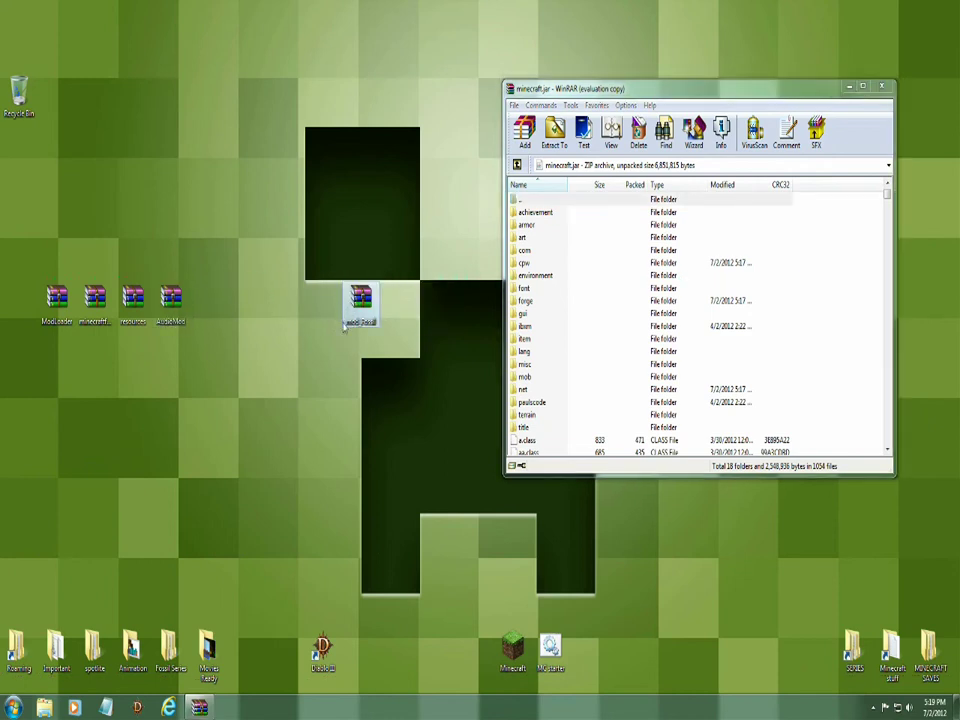
pyautogui.click(639, 314)
pyautogui.scroll(-3, 638, 318)
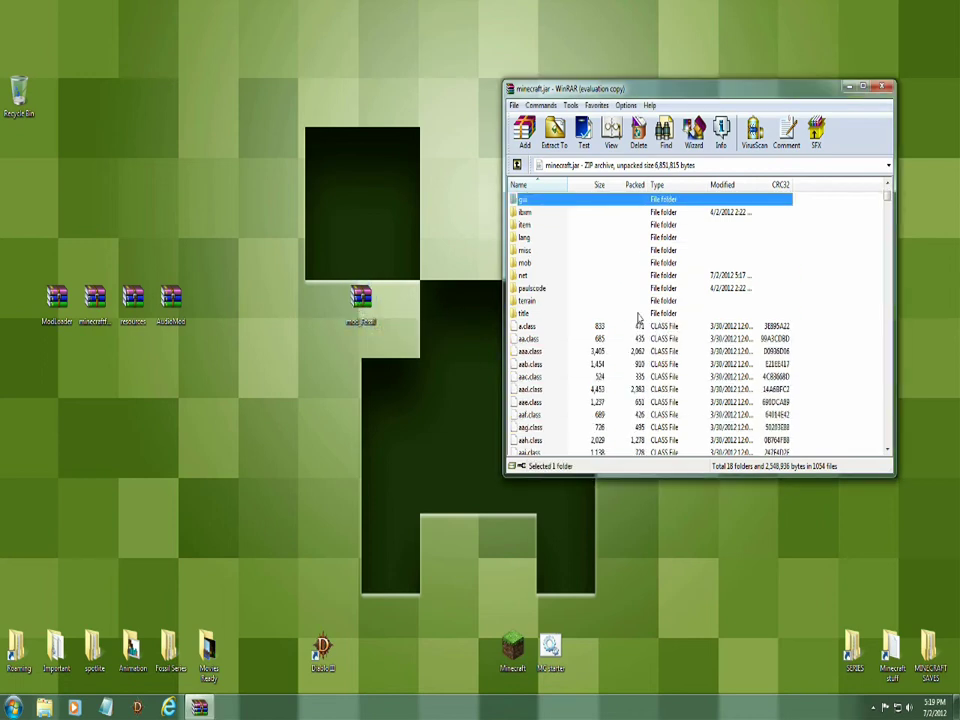
# Add all files from mod_Fossil.zip to minecraft.jar with the Add and replace files mode, and close both archives.
pyautogui.doubleClick(358, 302)
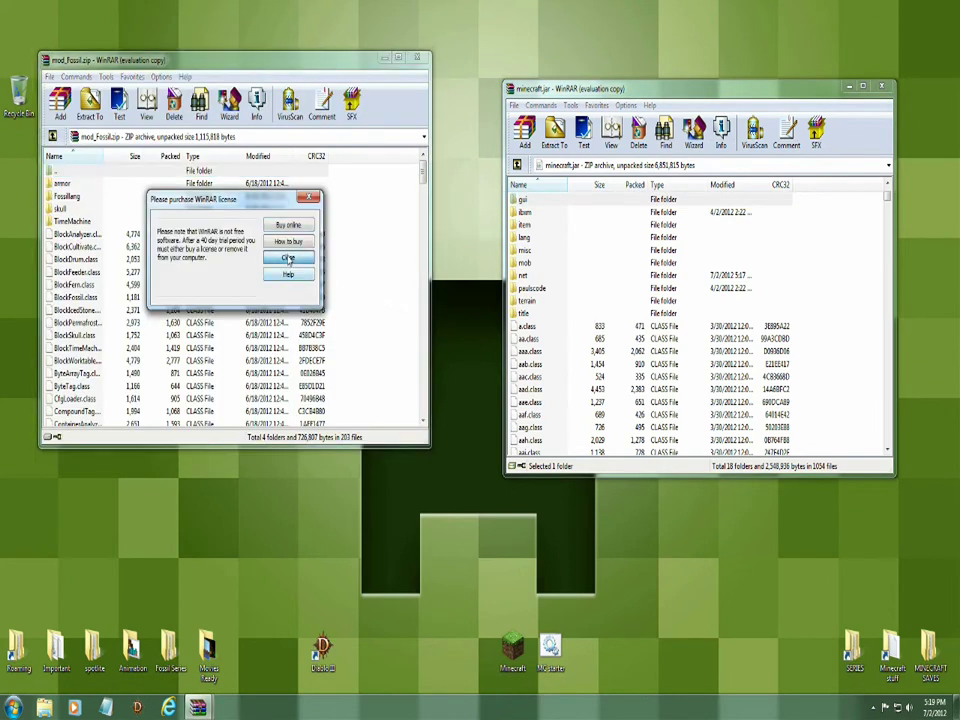
pyautogui.click(293, 258)
pyautogui.rightClick(91, 298)
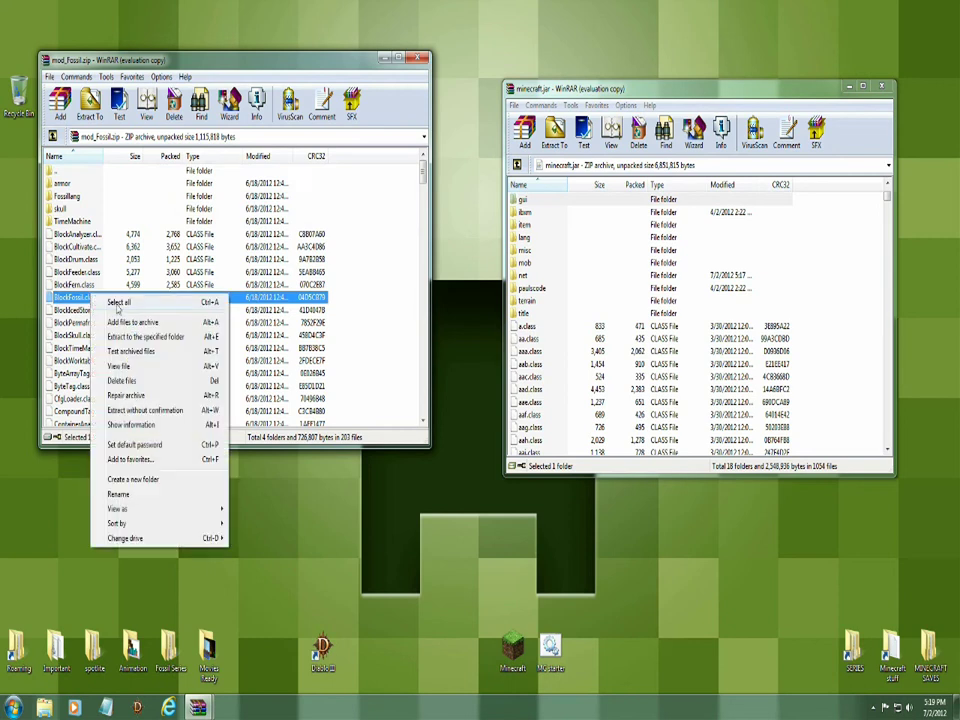
pyautogui.click(120, 302)
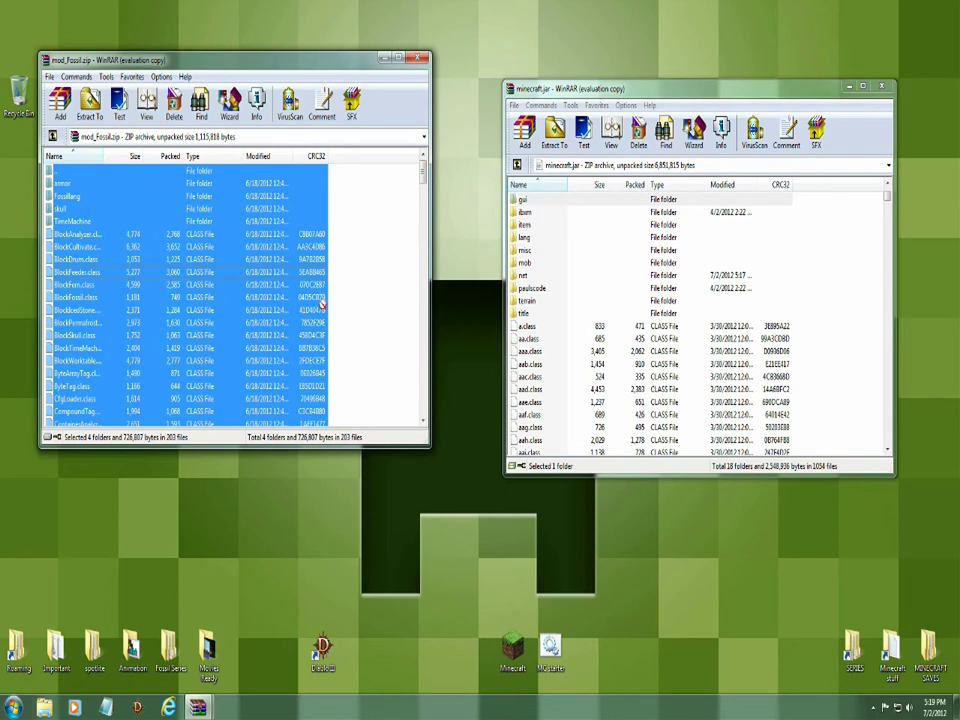
pyautogui.moveTo(322, 305); pyautogui.dragTo(576, 394)
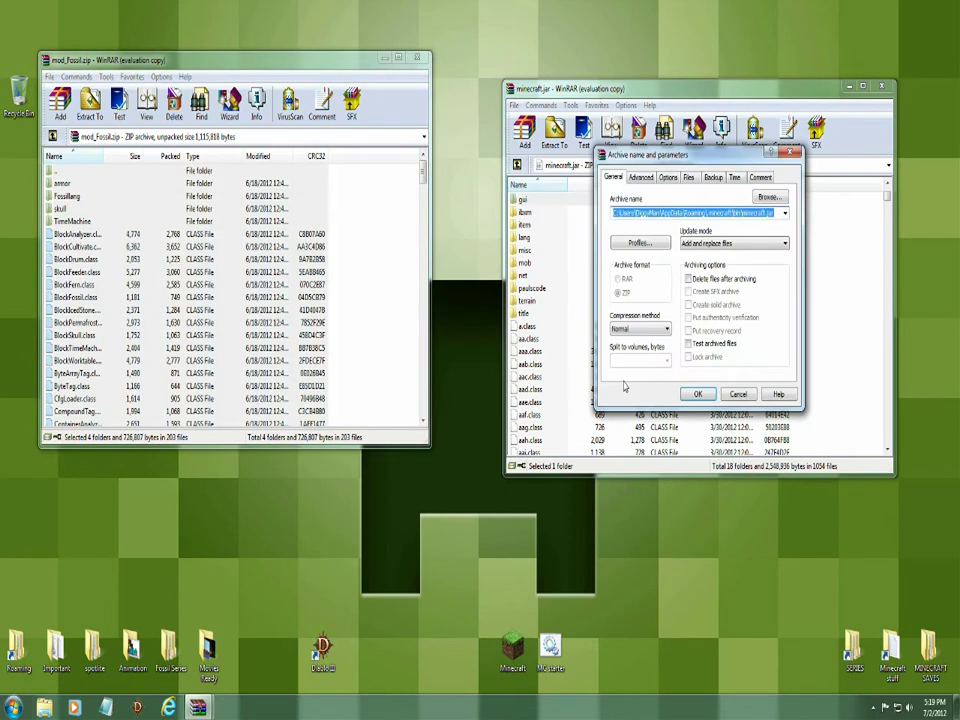
pyautogui.click(696, 395)
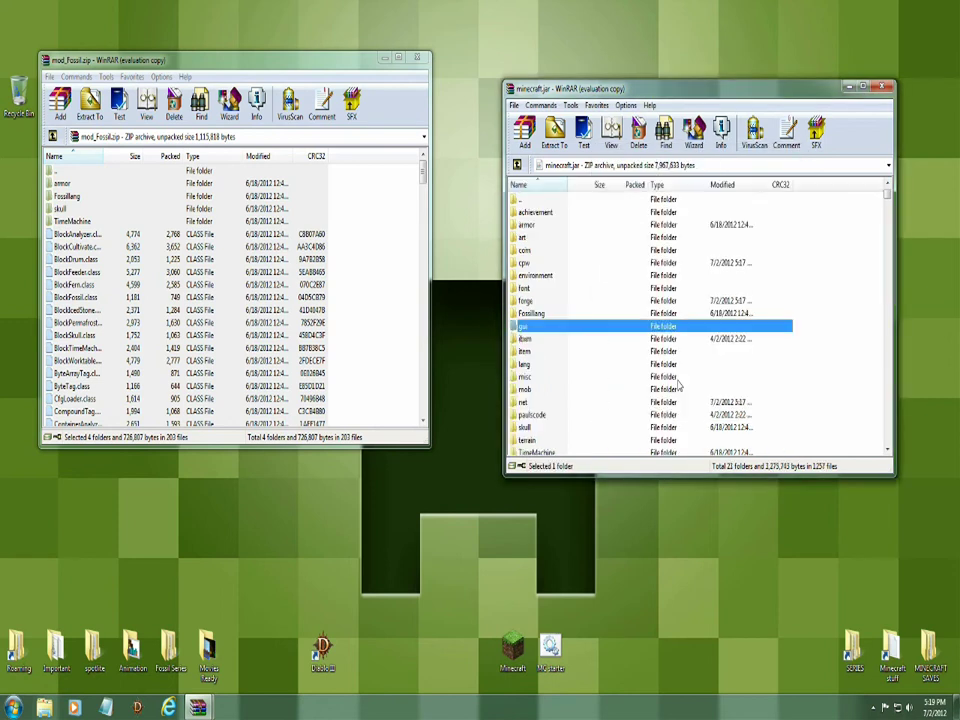
pyautogui.click(416, 58)
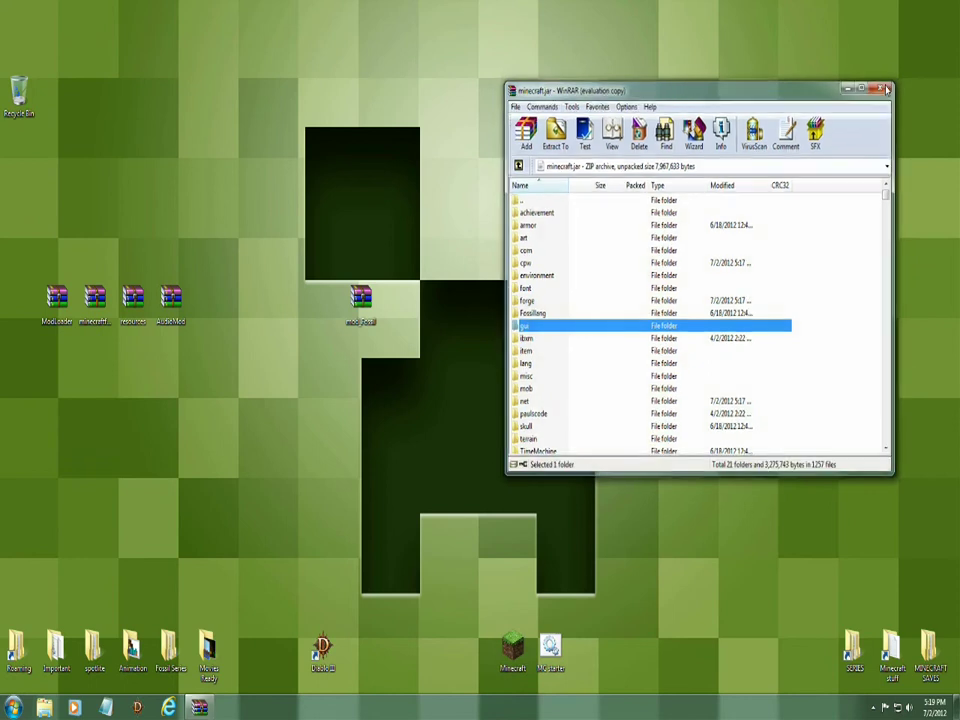
pyautogui.click(886, 91)
# Place the mod_Fossil archive beside AudioMod on the desktop, and launch Minecraft through MC starter with the remembered login.
pyautogui.moveTo(372, 290); pyautogui.dragTo(222, 298)
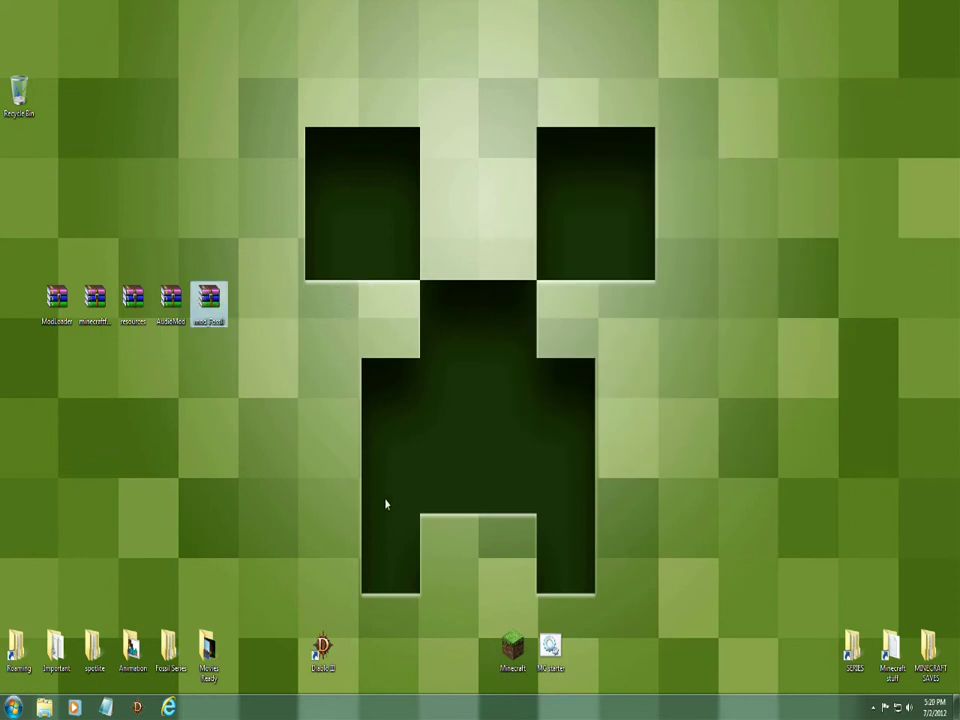
pyautogui.doubleClick(550, 648)
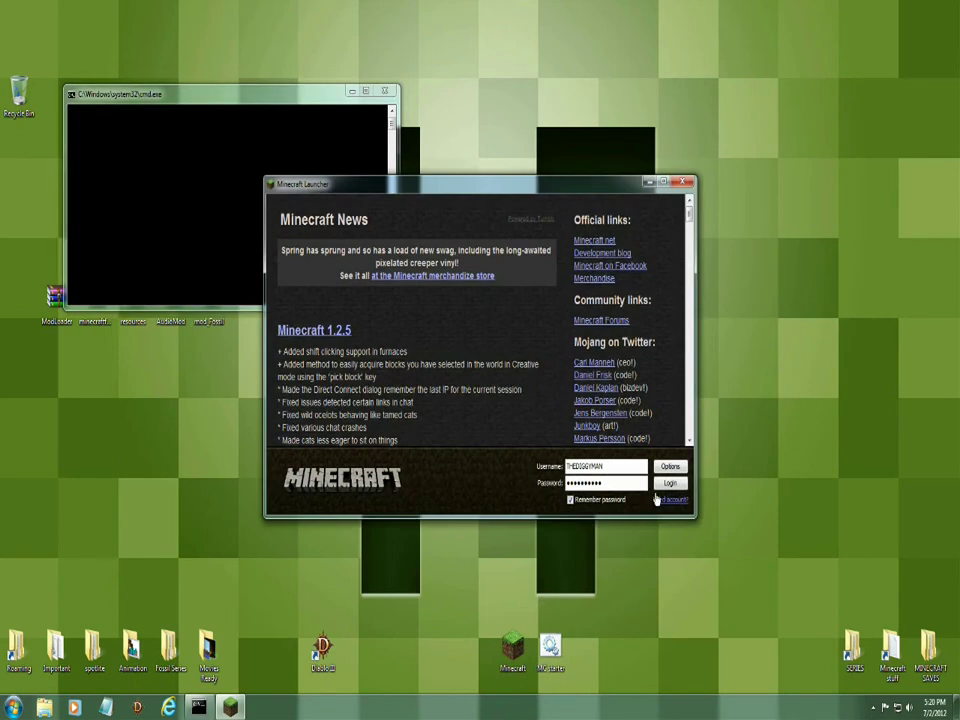
pyautogui.click(668, 484)
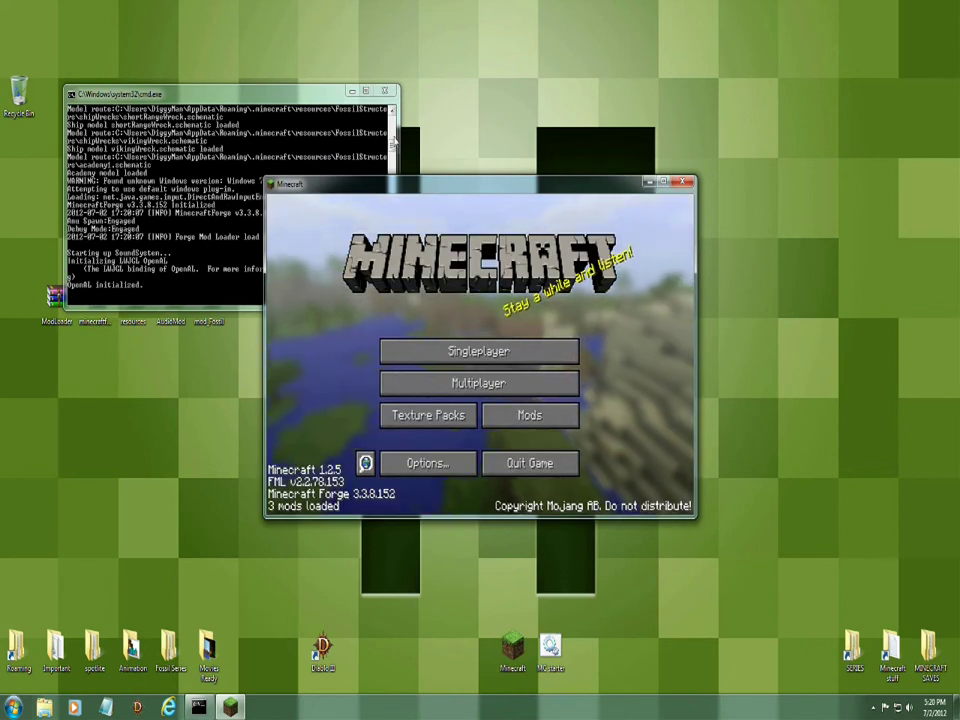
# Review the console's startup log for the mod loading entries, and check the loaded mods in Minecraft's mod list.
pyautogui.moveTo(393, 143); pyautogui.dragTo(391, 120)
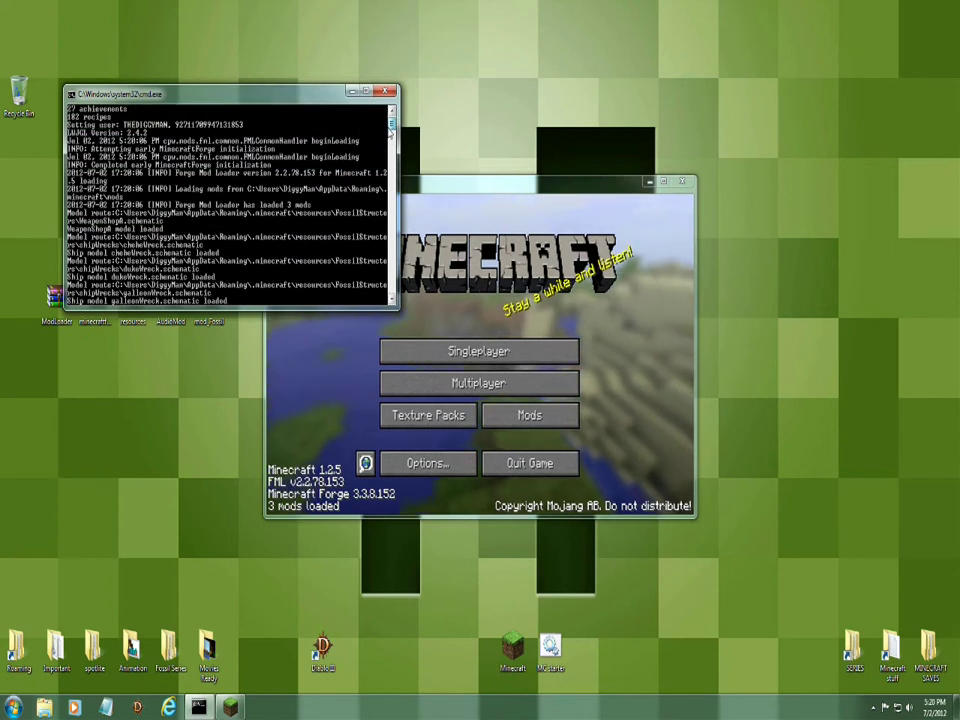
pyautogui.click(508, 185)
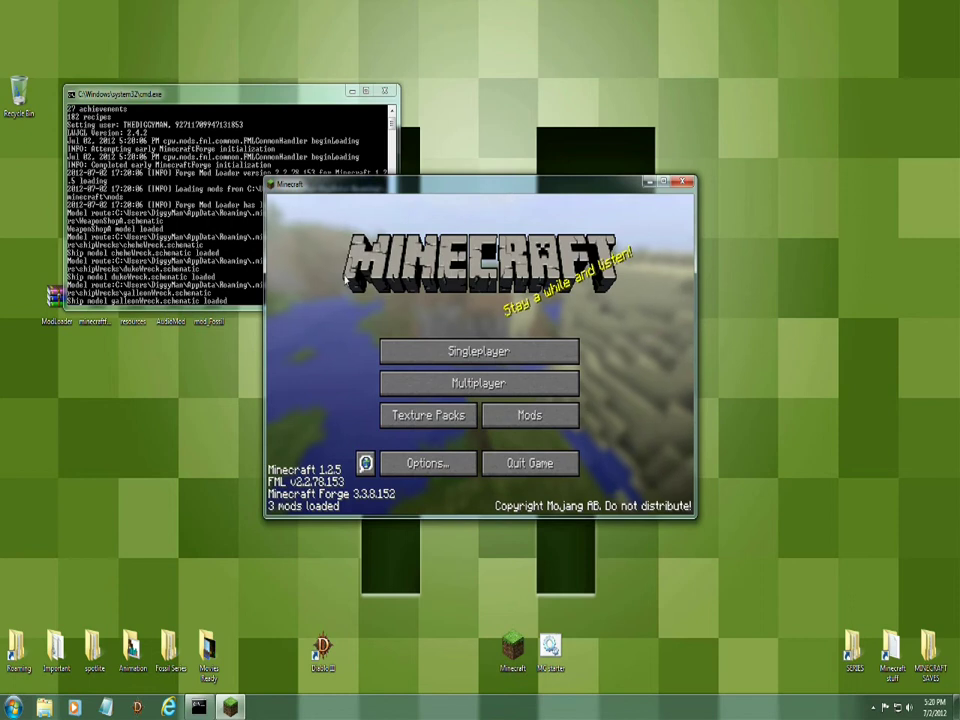
pyautogui.click(527, 416)
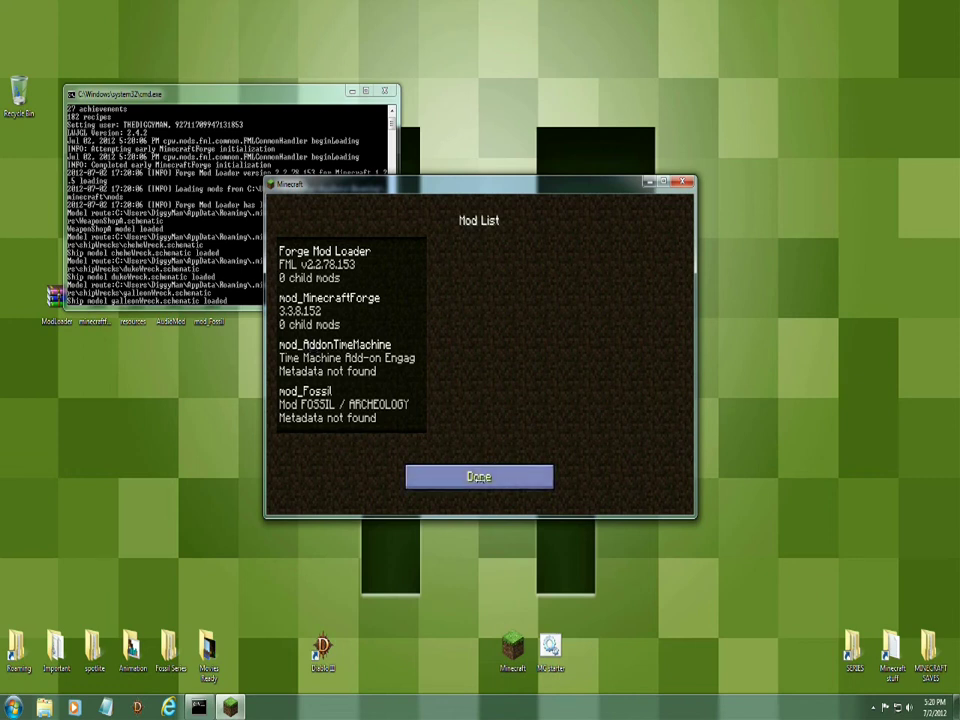
pyautogui.click(480, 477)
# Create a new singleplayer world named New World in Creative mode, and pause the game once it loads.
pyautogui.click(480, 356)
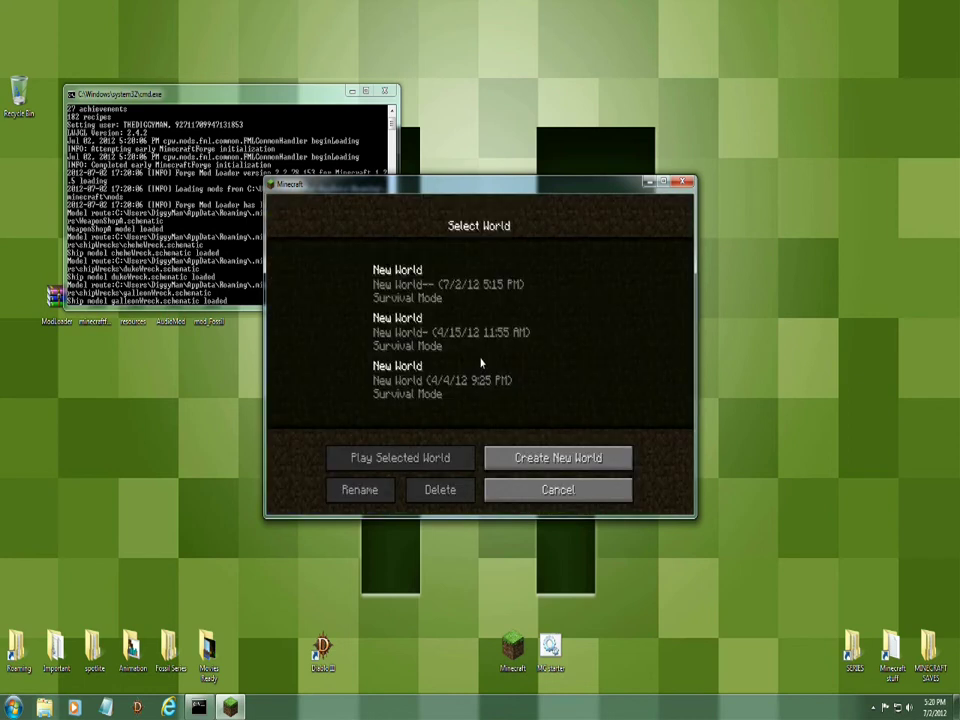
pyautogui.click(535, 456)
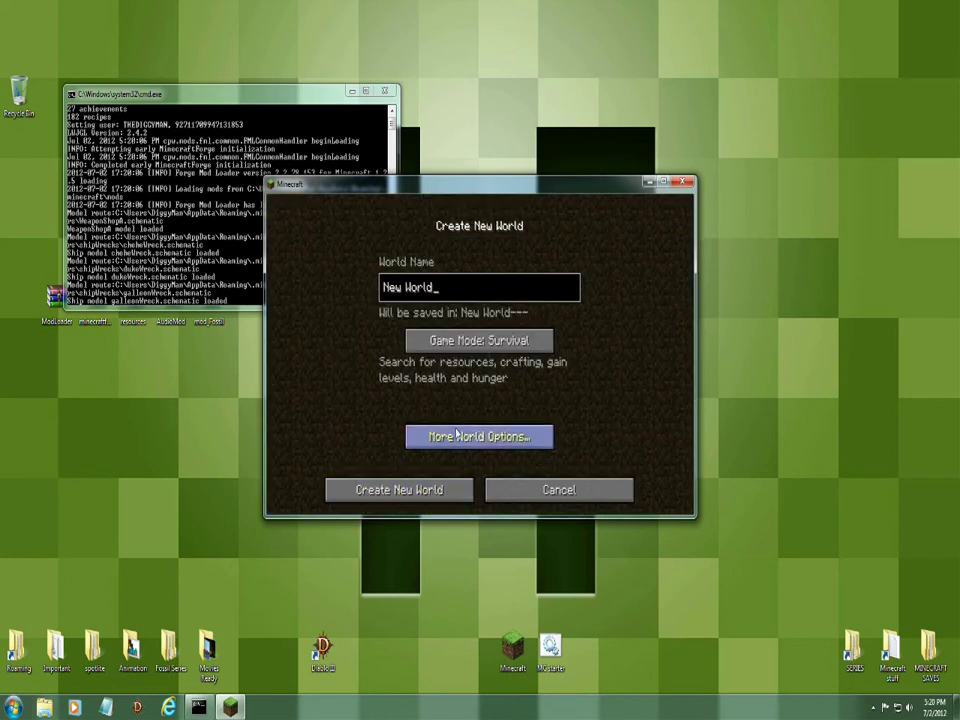
pyautogui.click(478, 345)
pyautogui.click(374, 491)
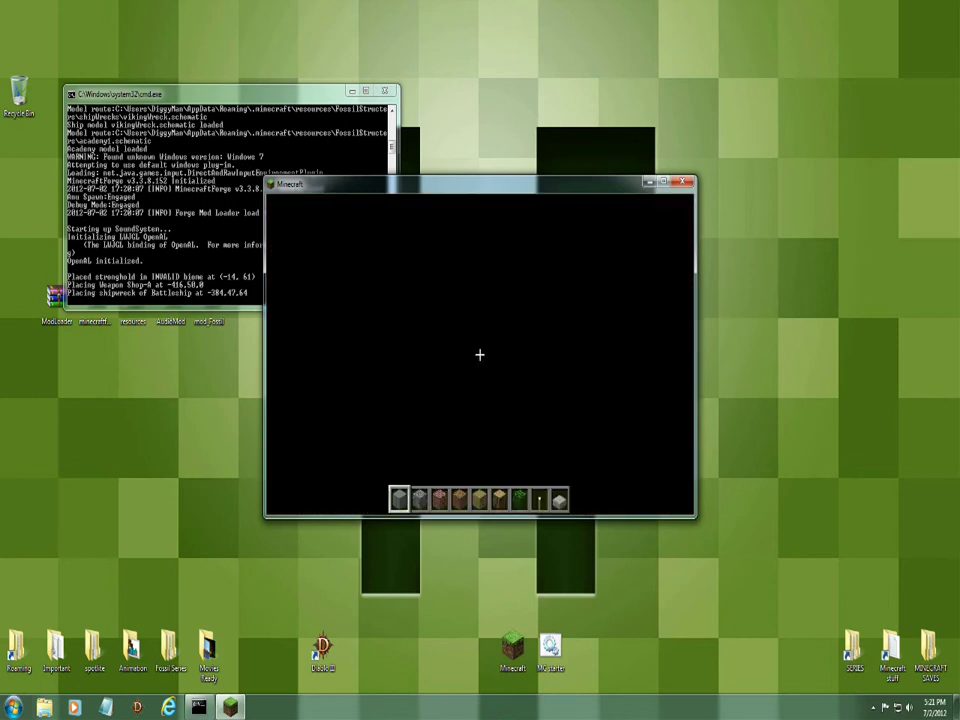
pyautogui.press('Escape')
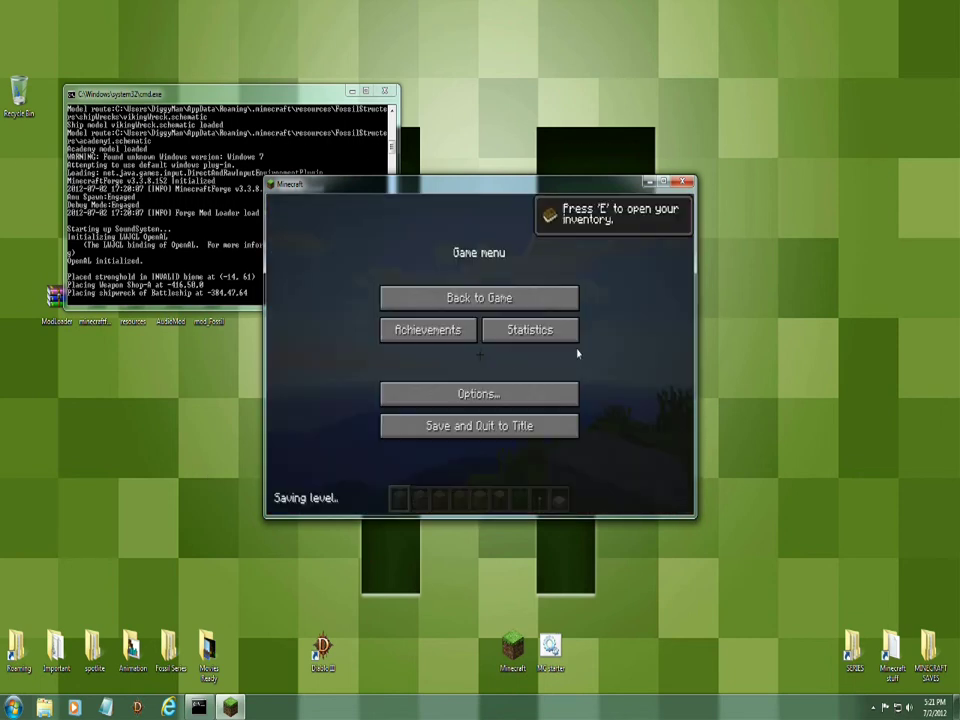
# Resume the game in a maximized window and browse the creative inventory for the Fossil mod's blocks, items and dinosaur eggs.
pyautogui.click(665, 183)
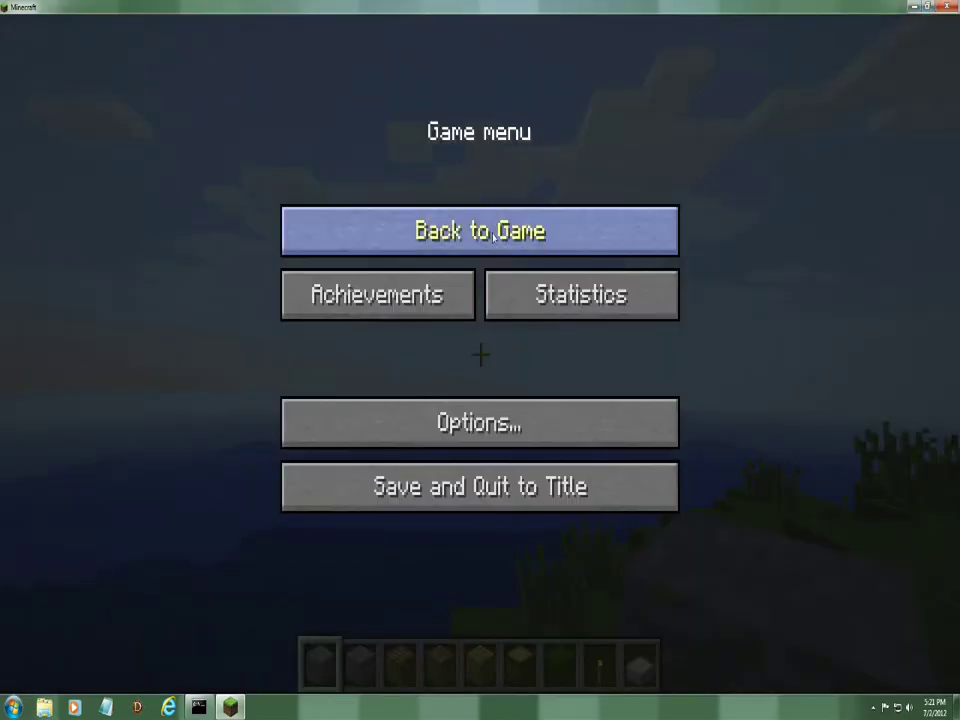
pyautogui.click(461, 229)
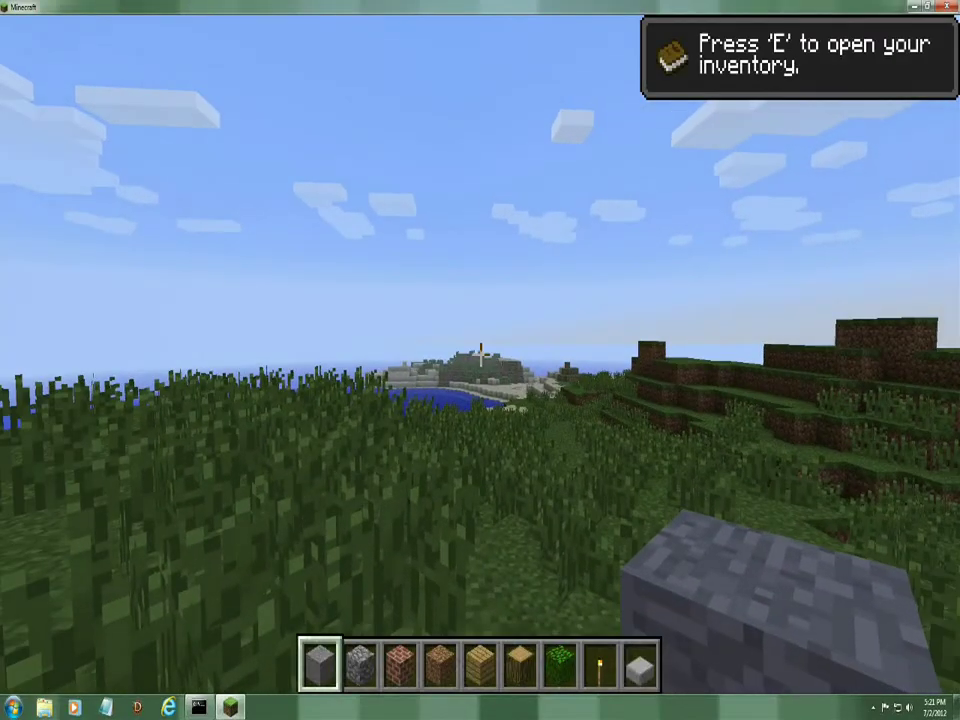
pyautogui.press('e')
pyautogui.scroll(-15, 440, 345)
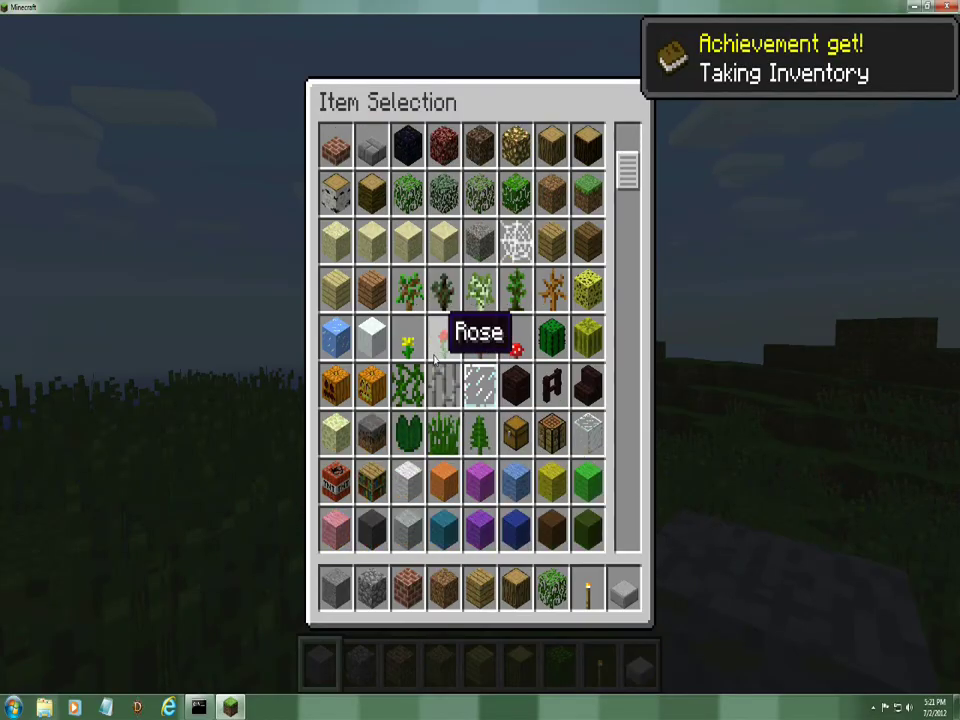
pyautogui.scroll(-20, 437, 358)
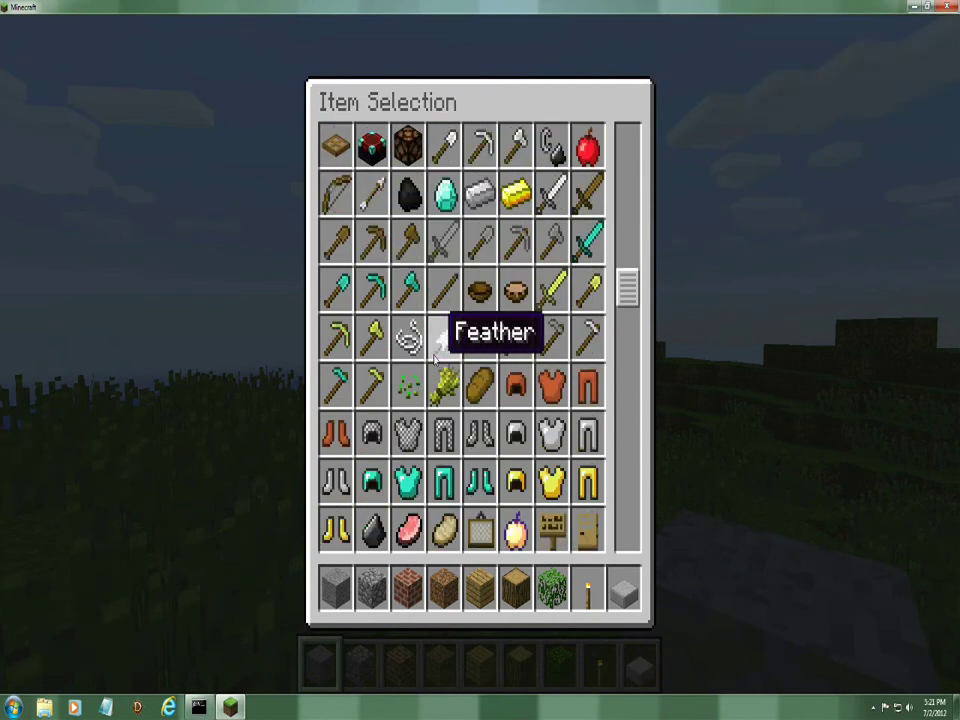
pyautogui.scroll(-1, 437, 358)
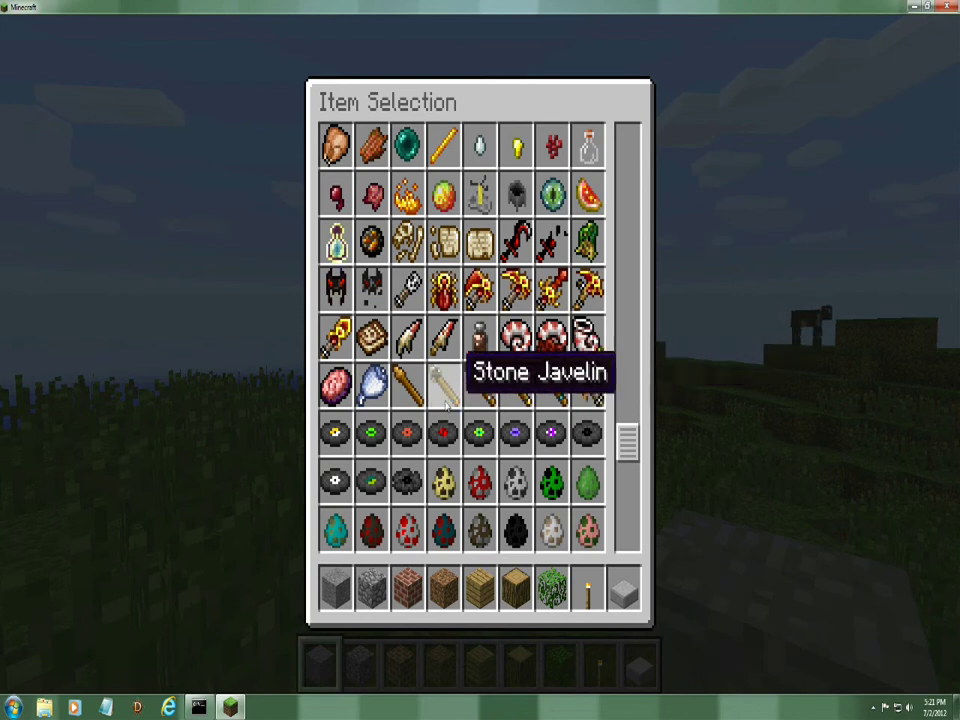
pyautogui.scroll(-1, 380, 372)
pyautogui.scroll(-6, 412, 455)
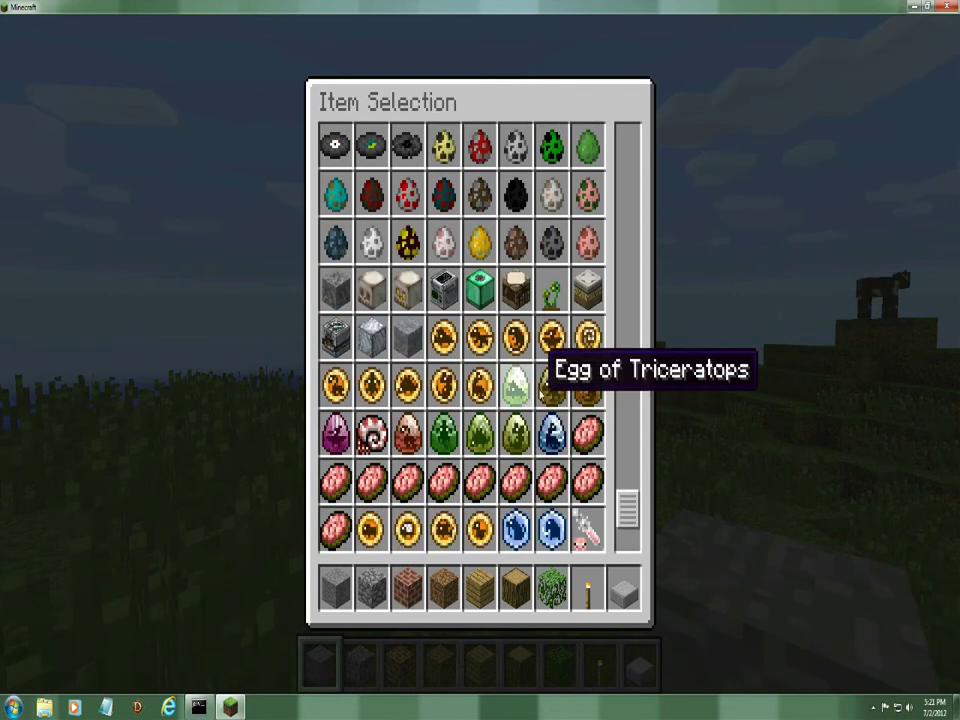
pyautogui.scroll(-1, 440, 436)
pyautogui.scroll(-1, 440, 432)
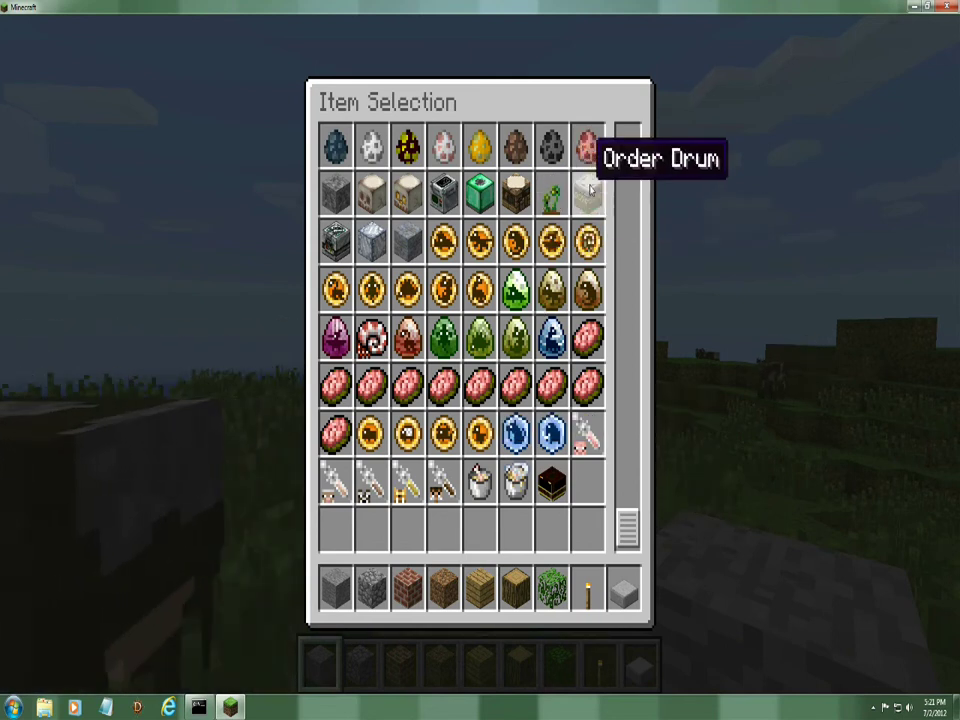
pyautogui.press('e')
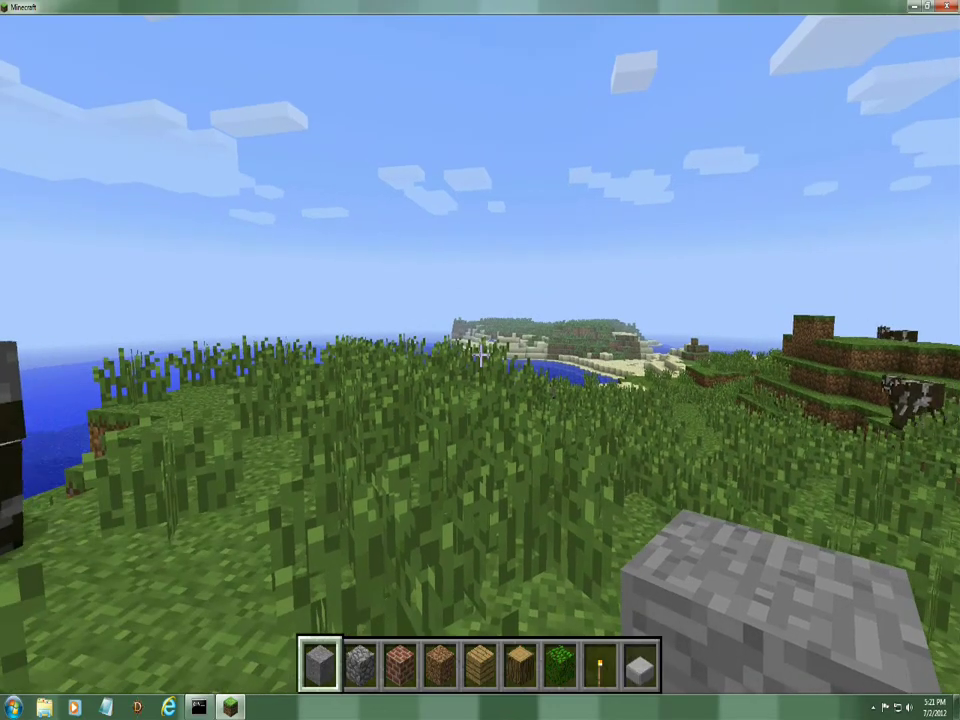
# Cycle the camera perspective to view the character, and resume the paused desert world in first-person view.
pyautogui.press('F5')
pyautogui.press('F5')
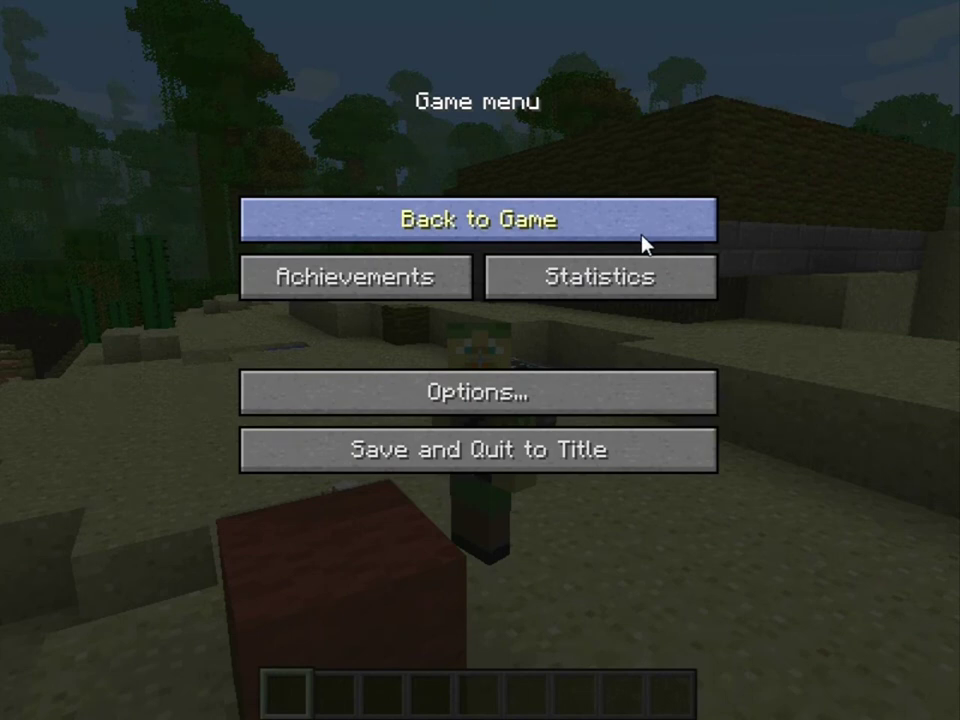
pyautogui.click(643, 238)
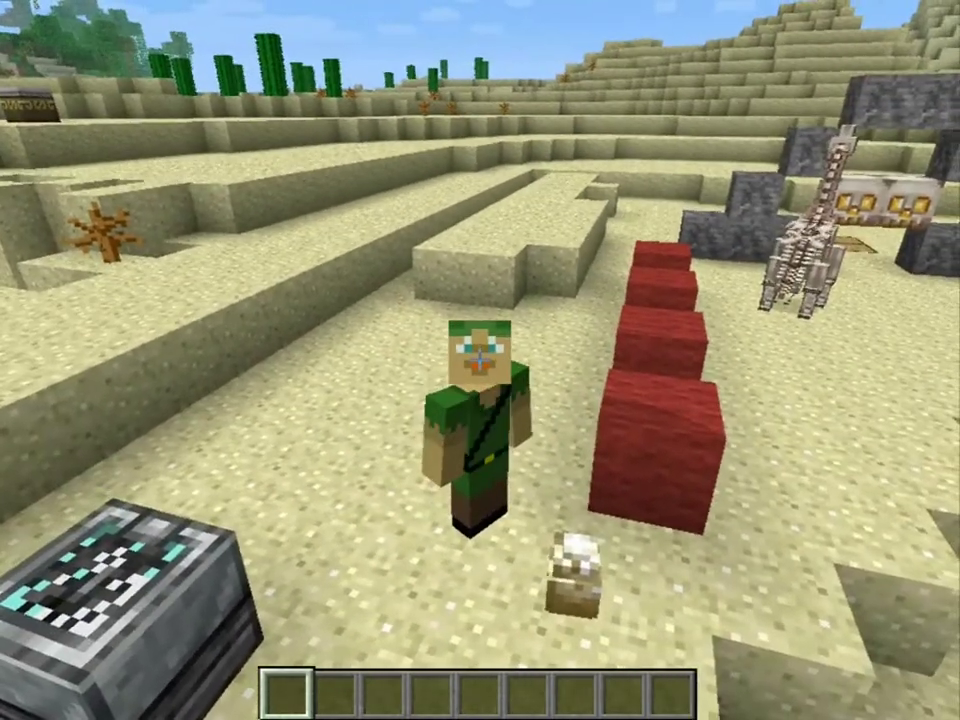
pyautogui.press('F5')
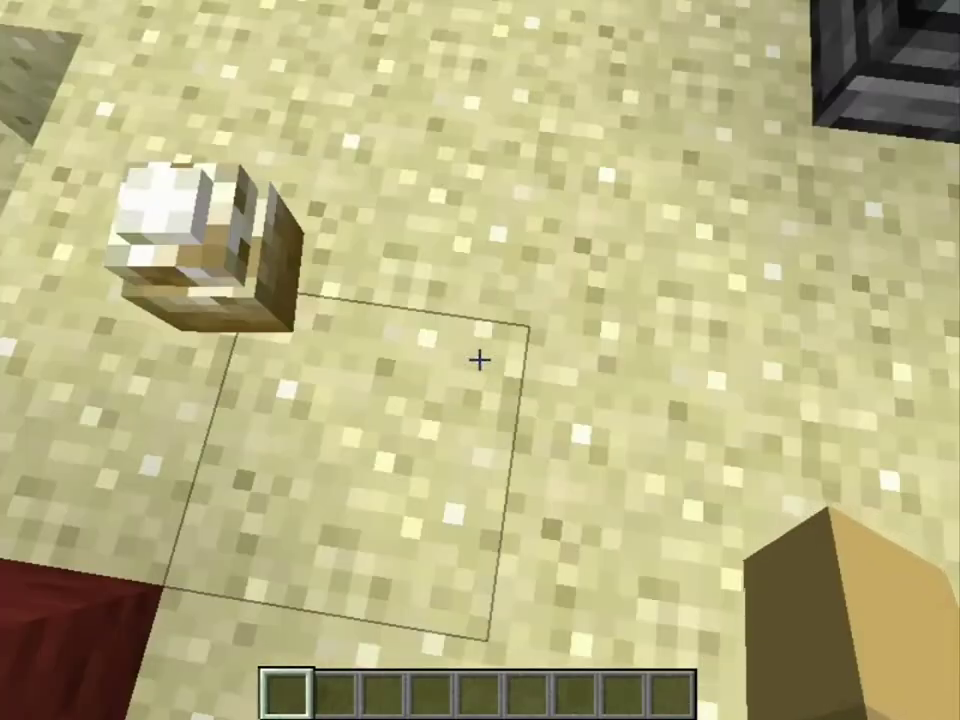